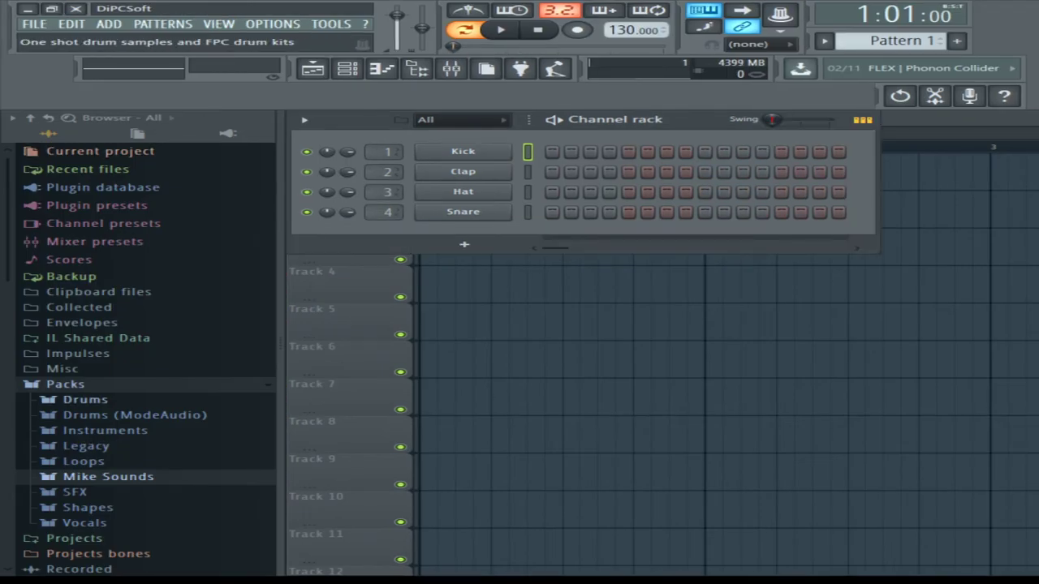
Step: Open the inner Mike Sounds folder of the Mike Sounds pack and check the contents of its midi folder
left_click(108, 476)
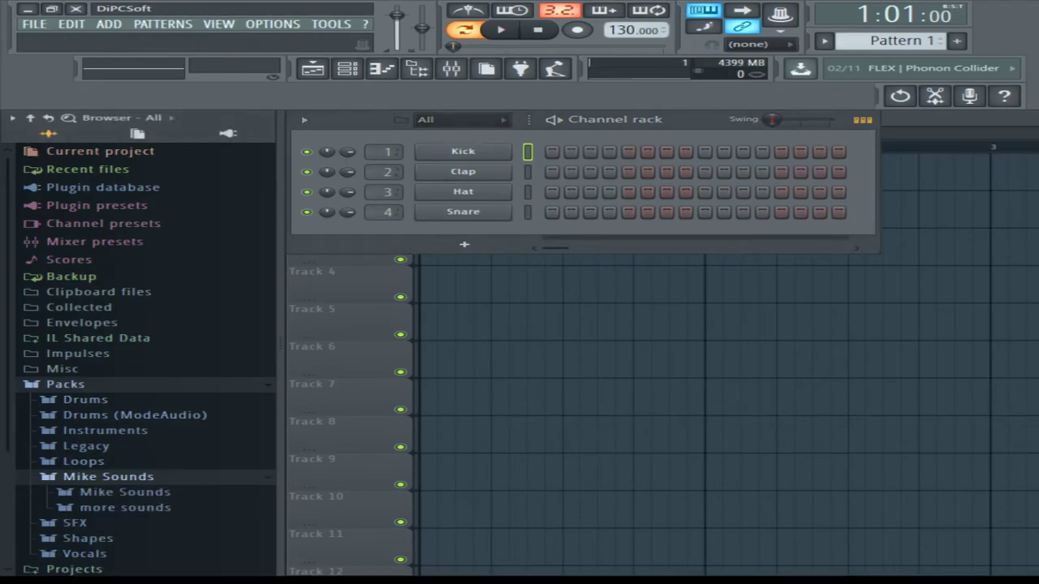
left_click(124, 492)
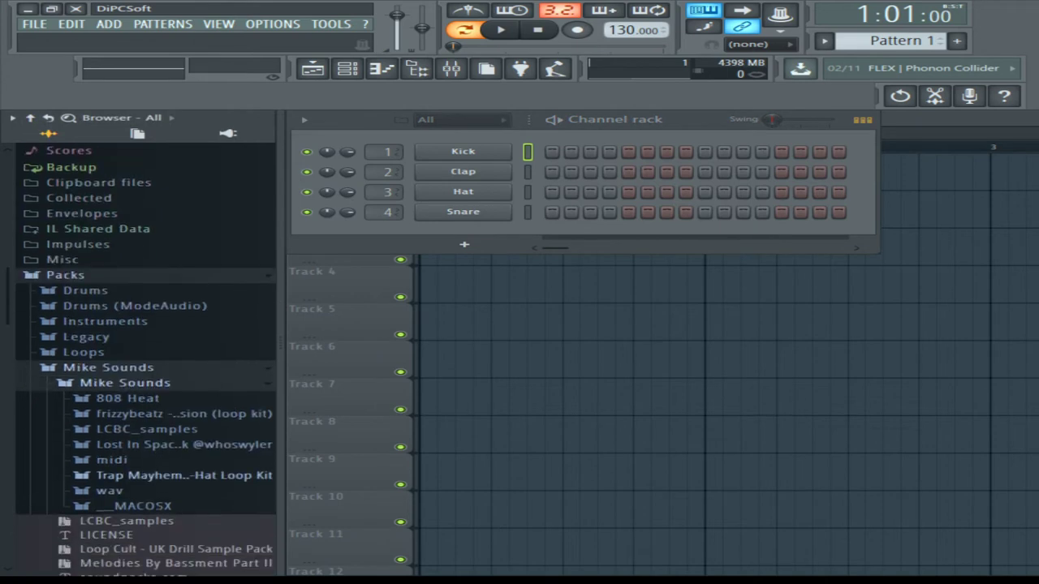
left_click(111, 459)
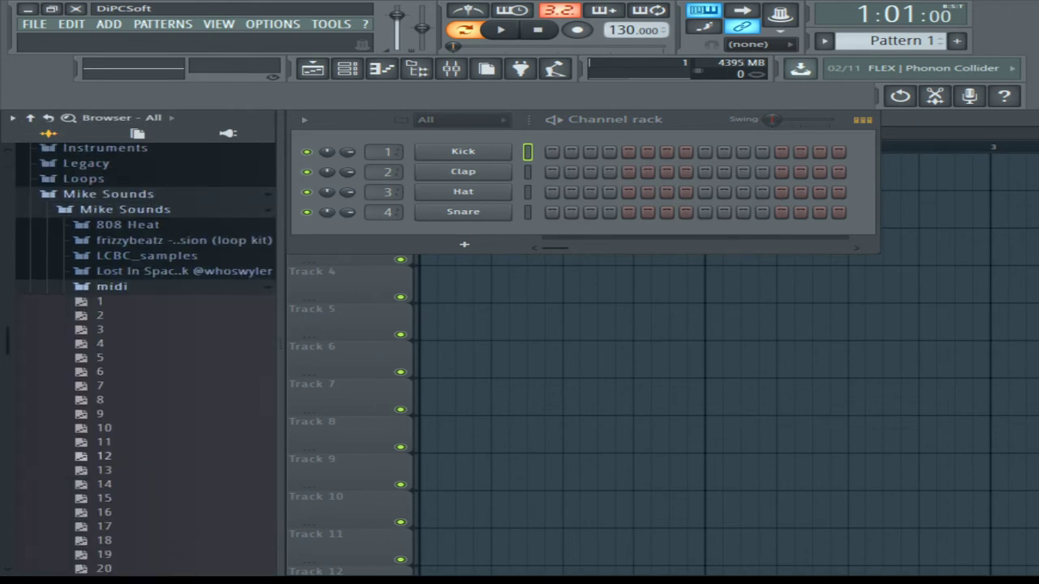
left_click(111, 287)
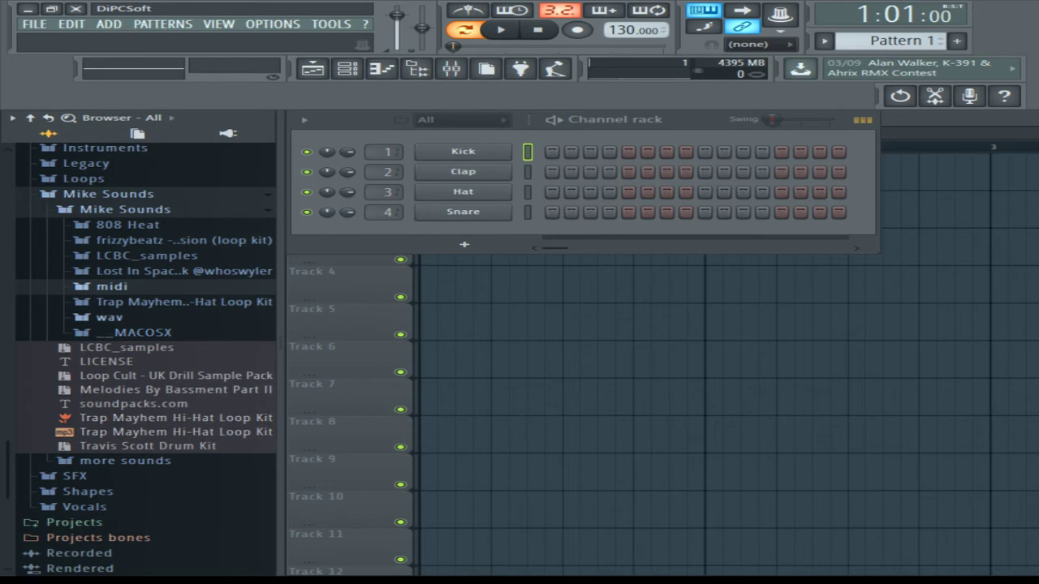
Step: Replace the Kick channel's sample with the Coolin 143 BPM E Min loop from the Lost In Space folder and set the tempo to 143 BPM
left_click(184, 271)
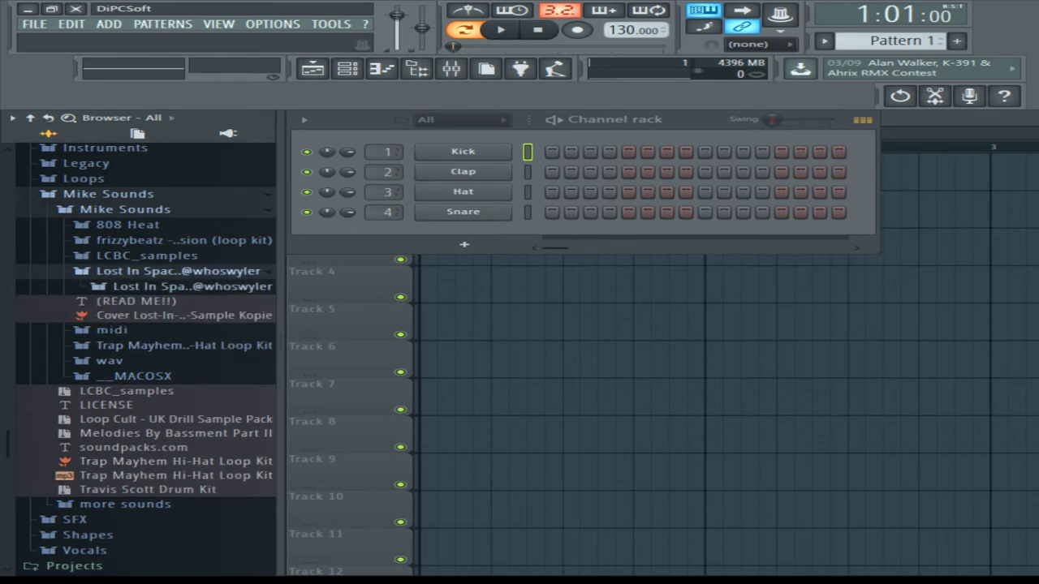
left_click(192, 286)
left_click(195, 294)
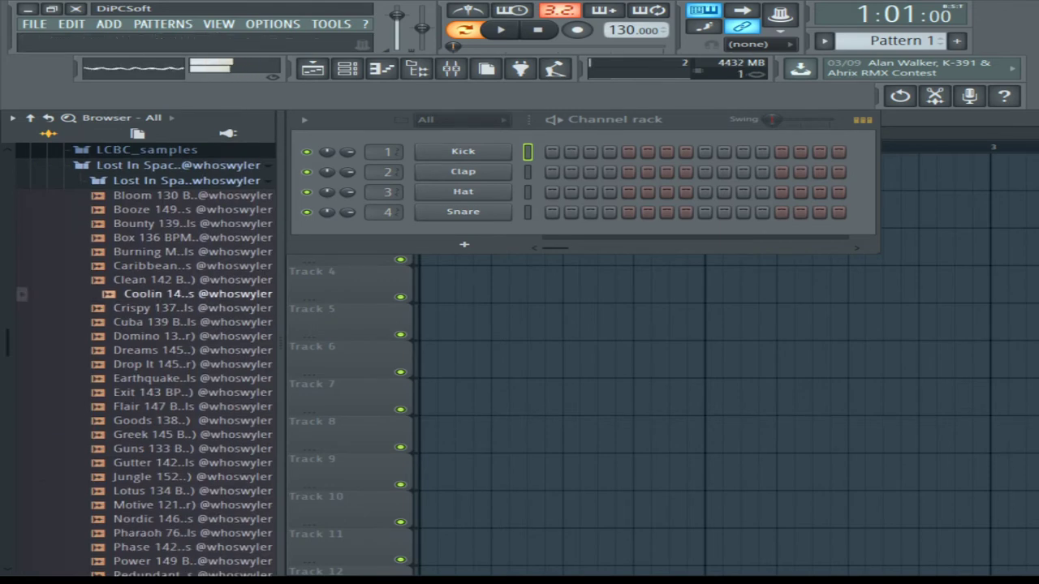
left_click_drag(195, 293, 462, 152)
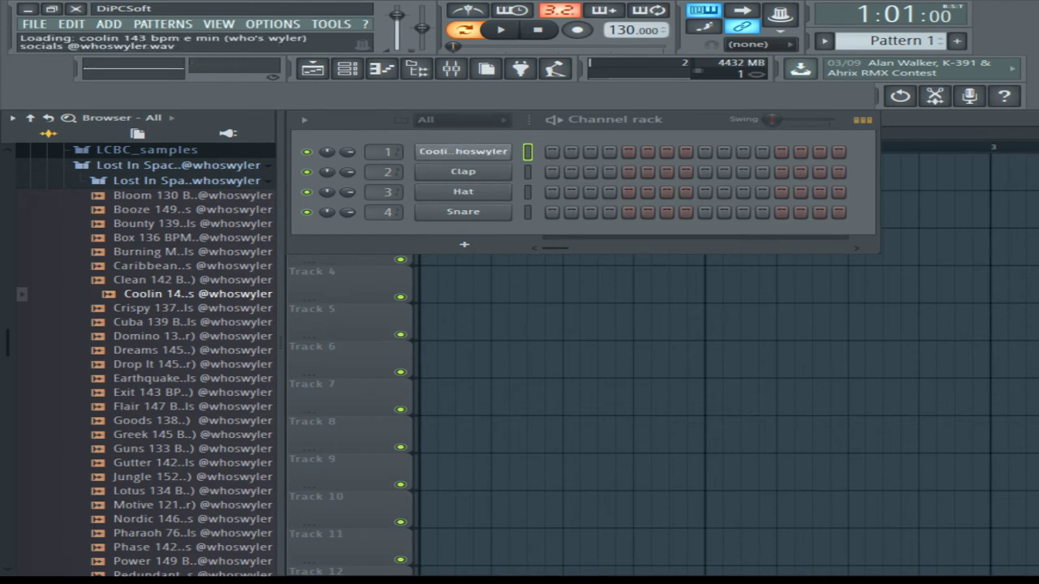
left_click_drag(623, 31, 624, 26)
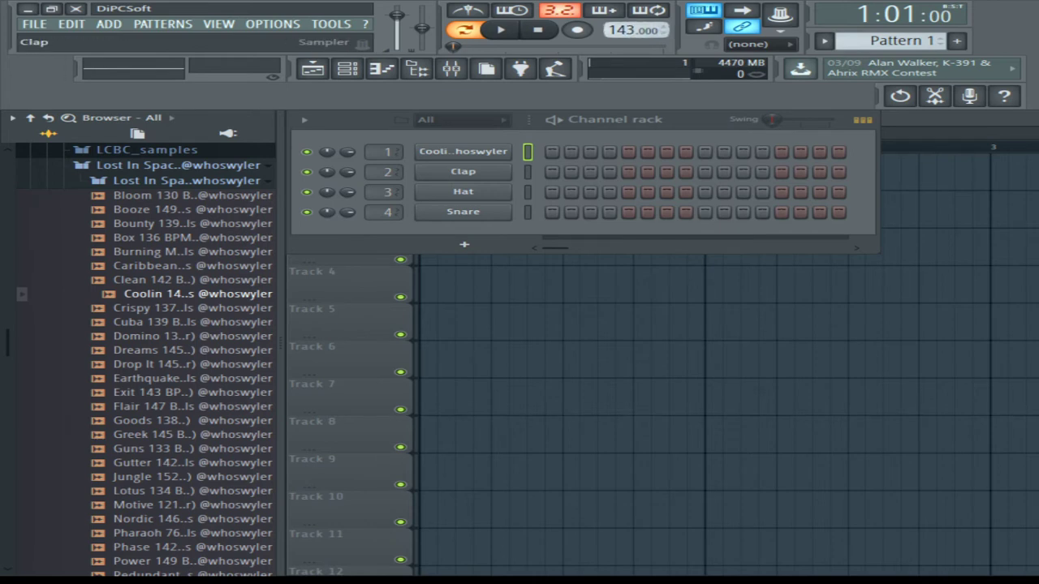
Step: Add a C5 note at the start of the Coolin channel's piano roll and stretch it to 13 bars
left_click(382, 68)
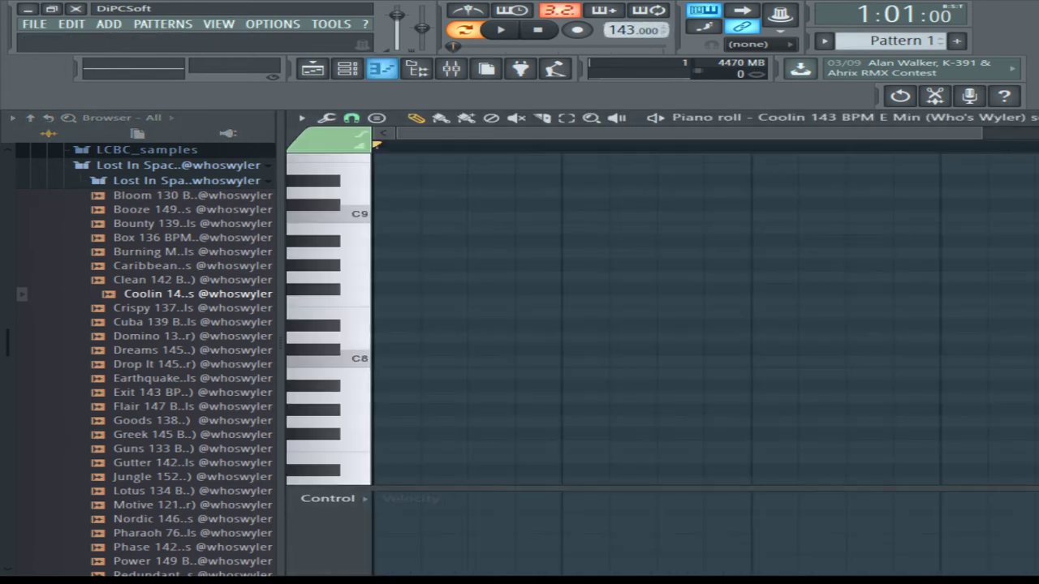
scroll(520, 371, "down", 2)
scroll(389, 353, "down", 5)
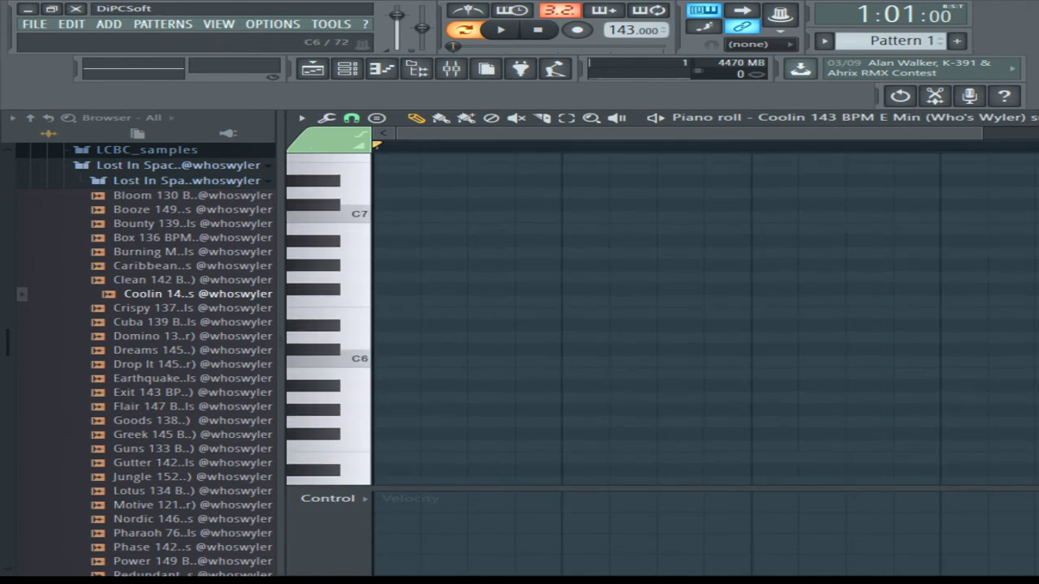
left_click(380, 360)
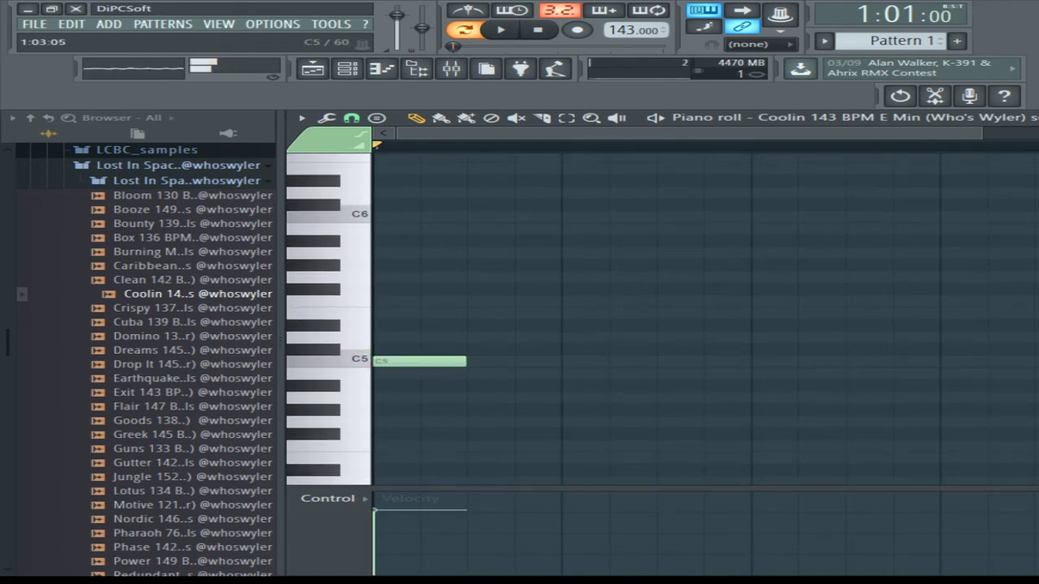
left_click_drag(465, 362, 1035, 361)
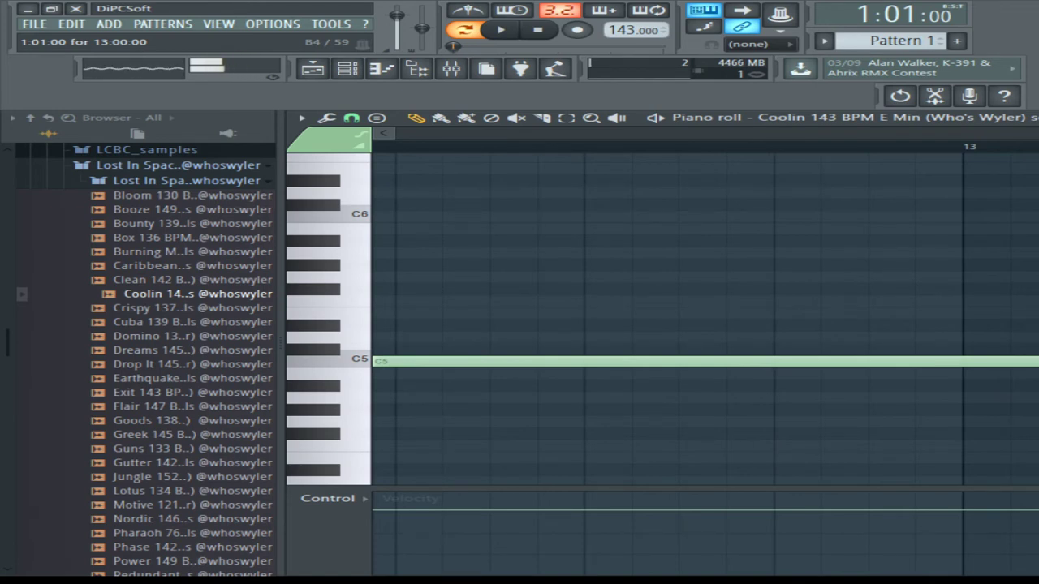
key("Escape")
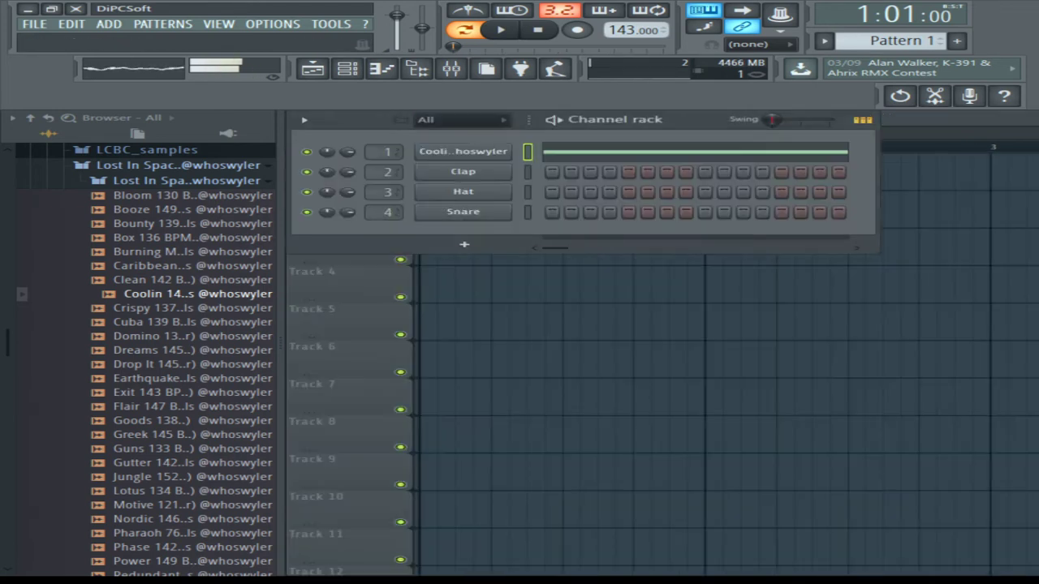
Step: Play Pattern 1 to hear the loop, stop it and switch playback to song mode
left_click(501, 30)
left_click(537, 30)
left_click(465, 31)
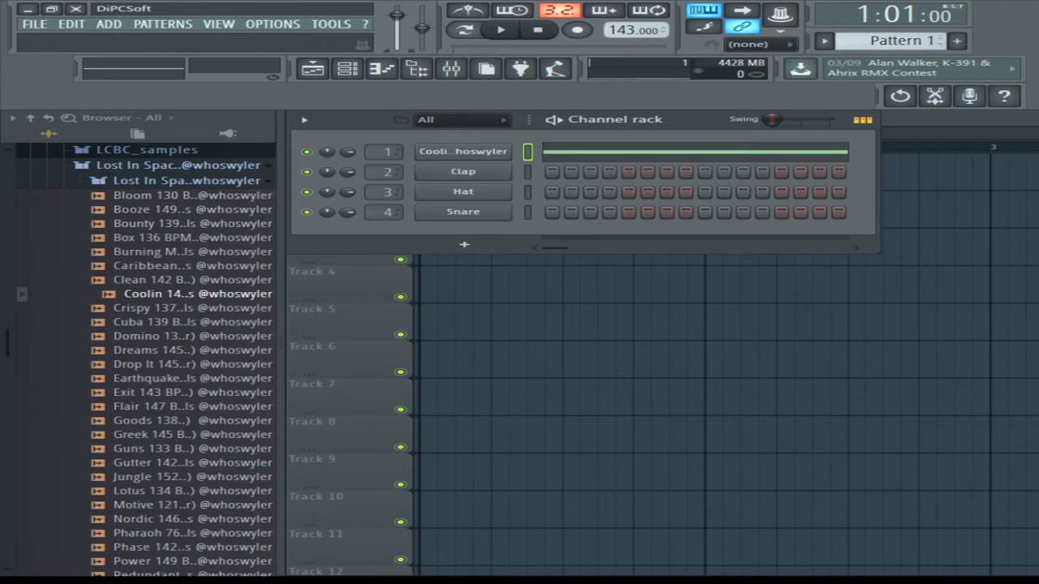
Step: Find and open the 808 Heat sample folder inside the Mike Sounds pack
left_click(186, 180)
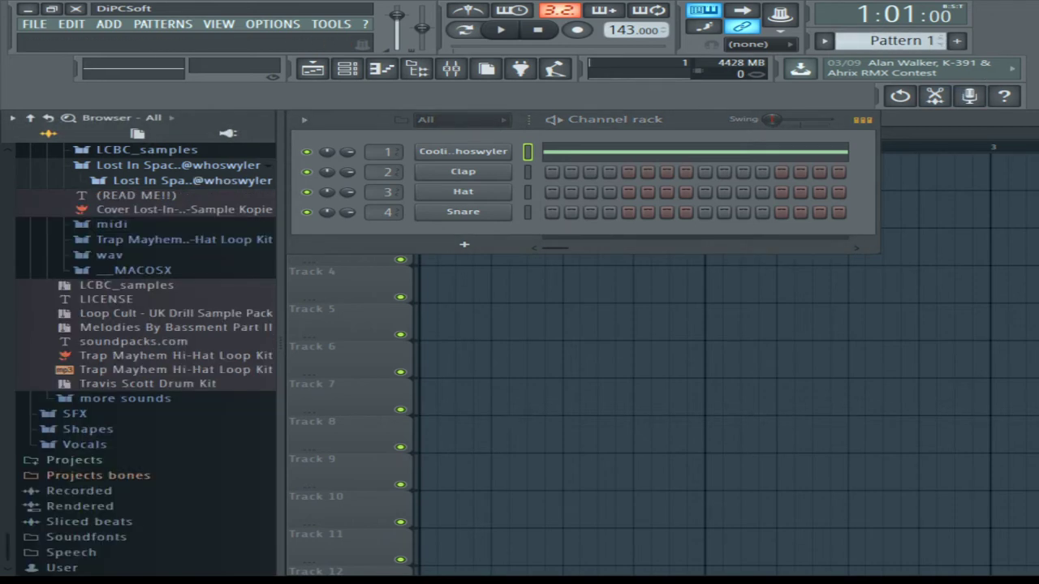
left_click(163, 150)
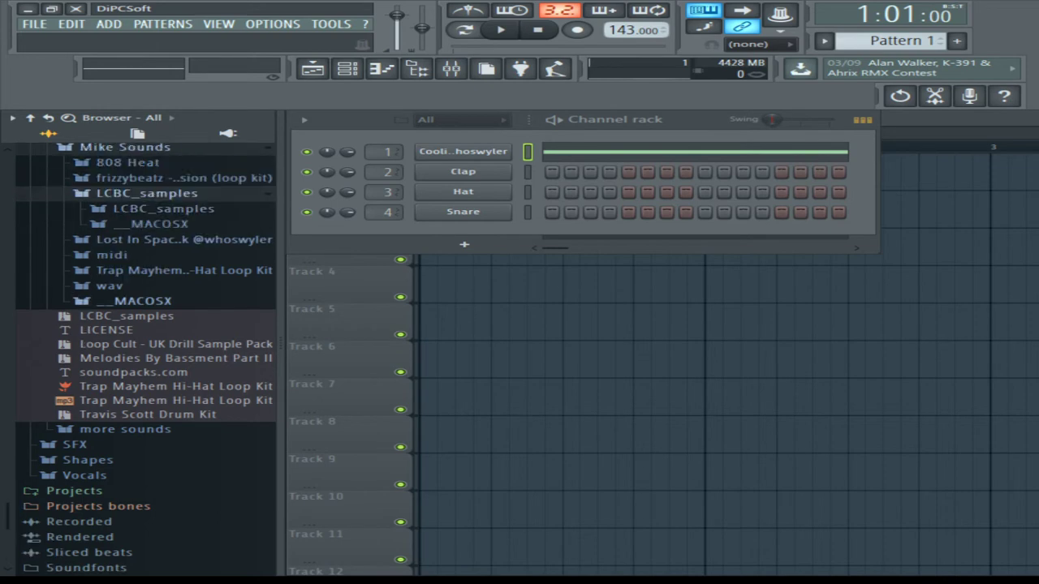
left_click(135, 301)
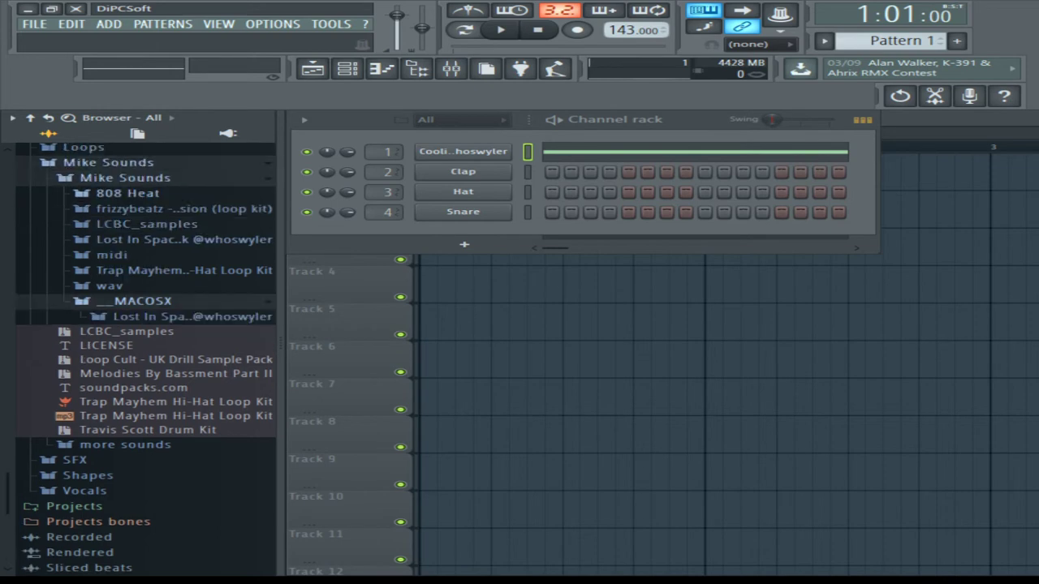
left_click(127, 193)
Step: Audition 808 Heat samples 010, 008 and 018, and replace the Clap channel's sample with 808 Heat 018
left_click(150, 303)
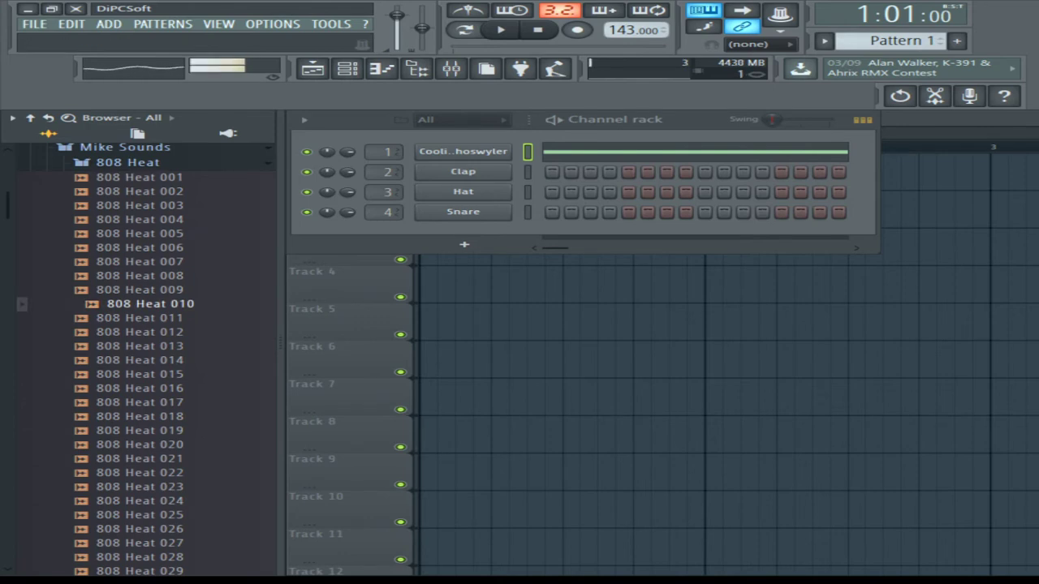
left_click(146, 276)
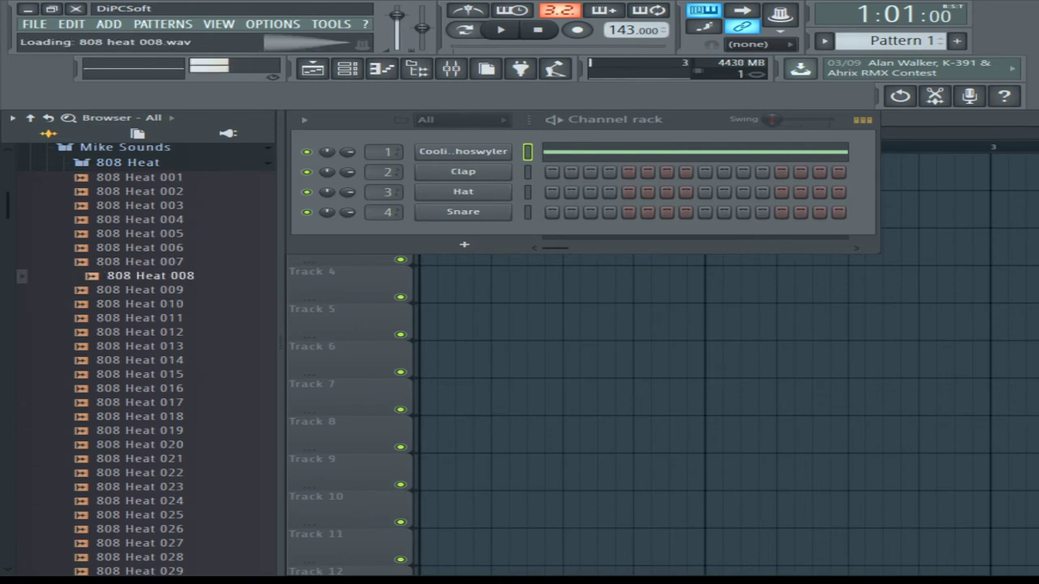
left_click(148, 416)
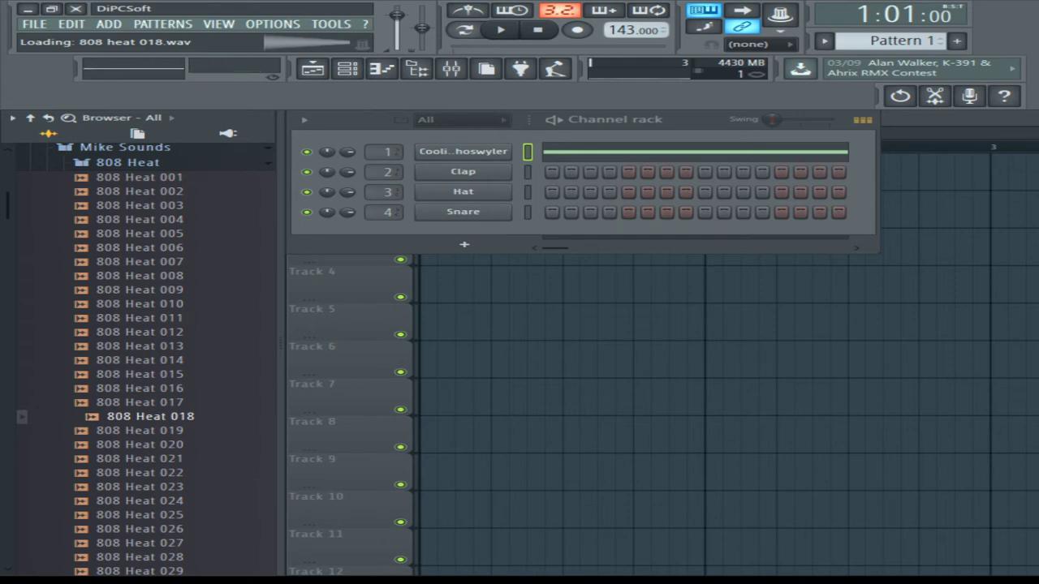
left_click_drag(150, 416, 462, 172)
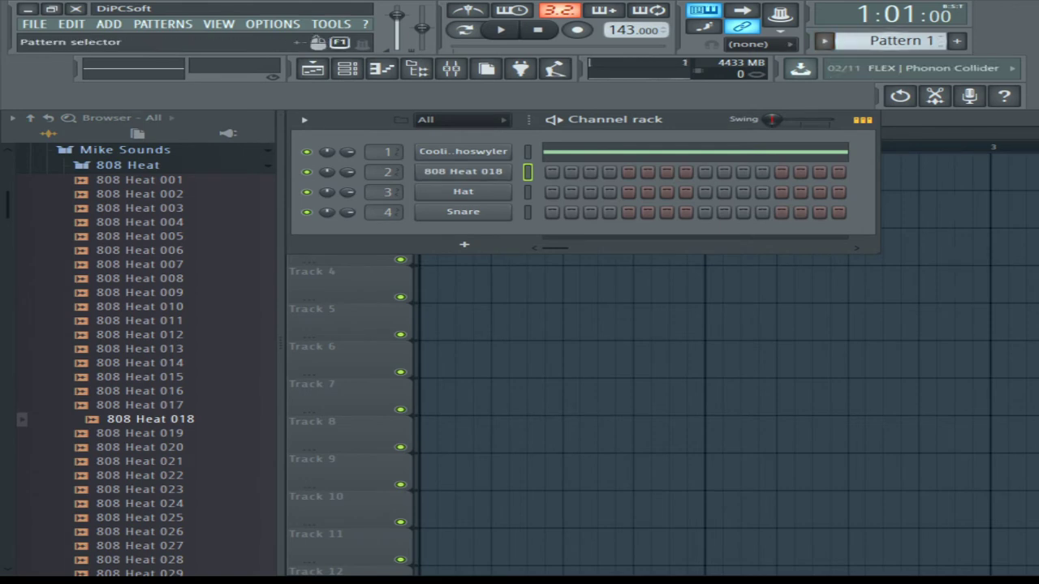
Step: In Pattern 2, add a C5 note at the start of the 808 Heat 018 piano roll and shorten it to one step
scroll(889, 40, "up", 2)
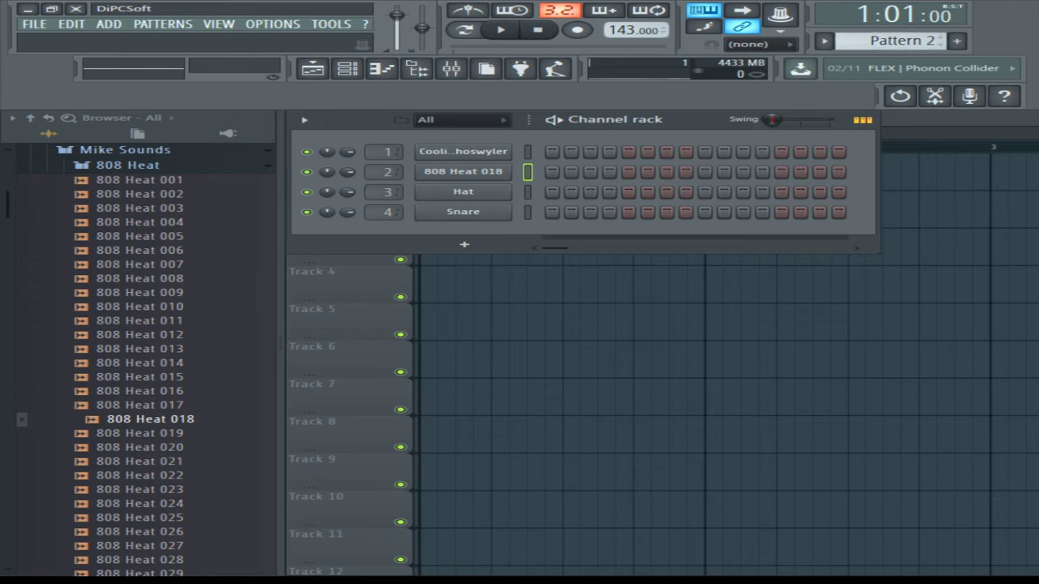
key("F7")
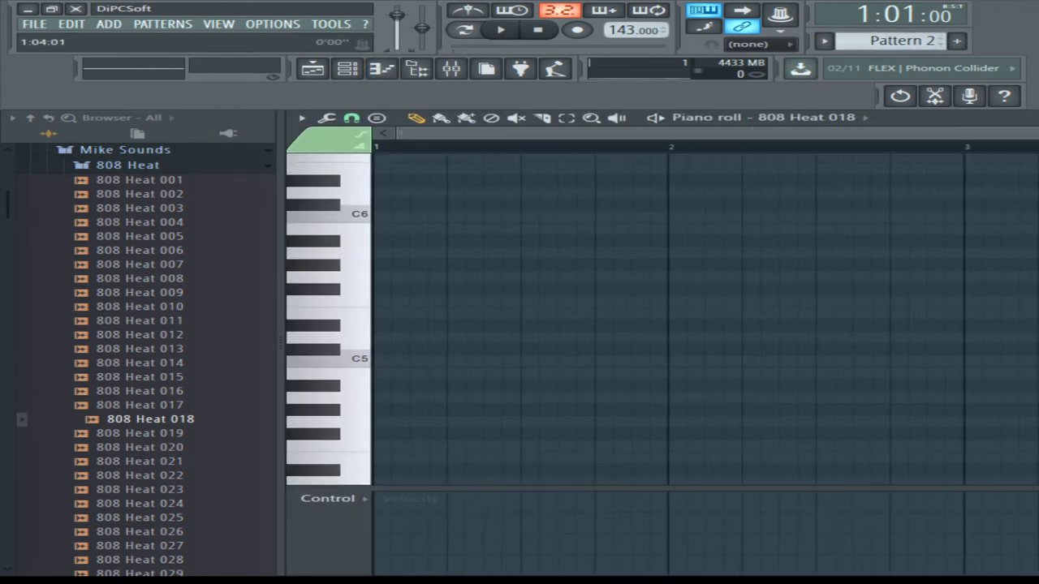
left_click(383, 362)
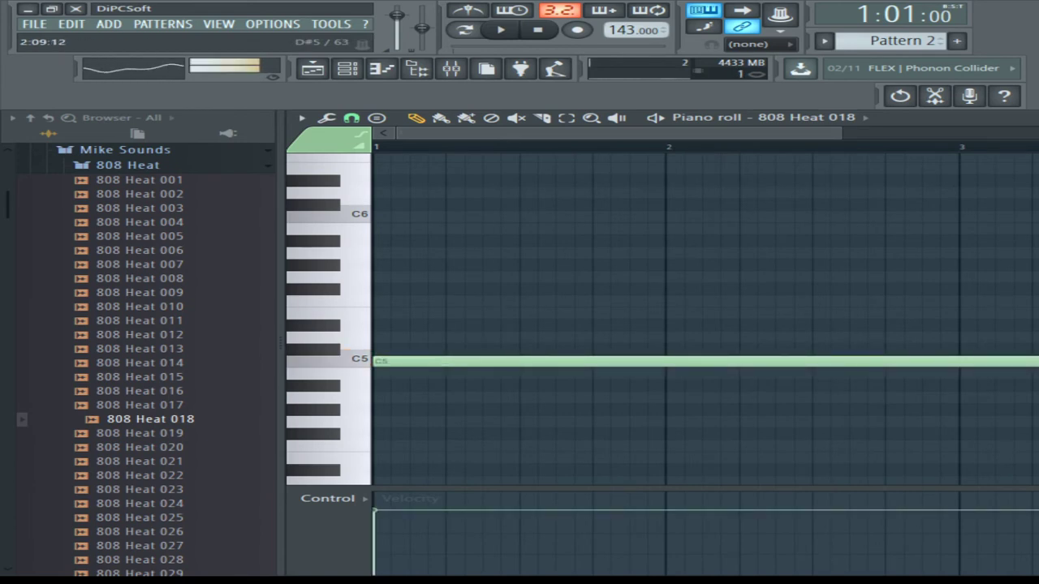
left_click_drag(657, 133, 1038, 133)
left_click_drag(895, 362, 30, 386)
left_click_drag(373, 363, 382, 361)
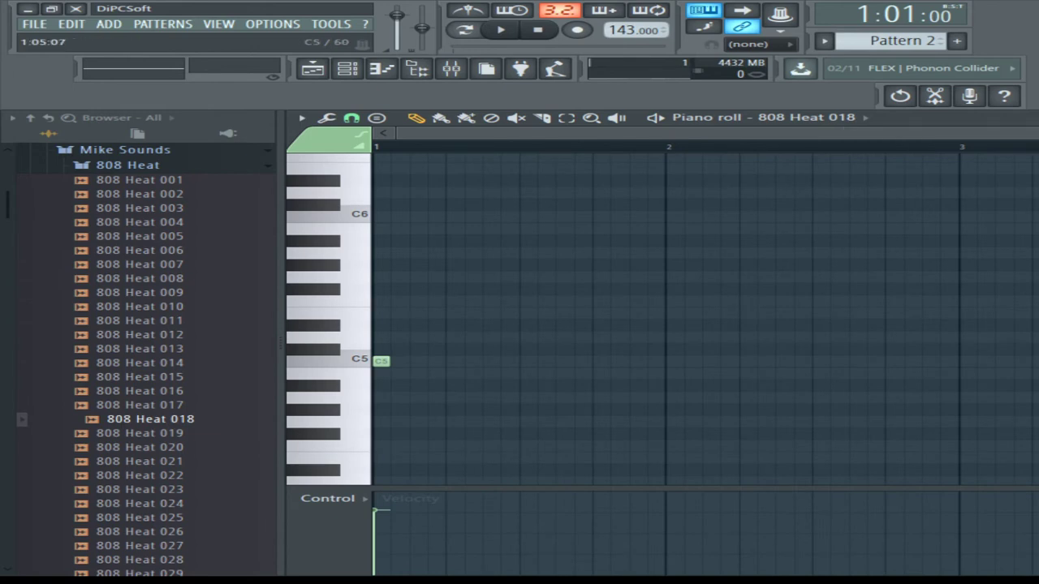
Step: Try a second C5 note at step 11 of bar 1 in pattern playback and replace it with one at step 13
left_click(564, 361)
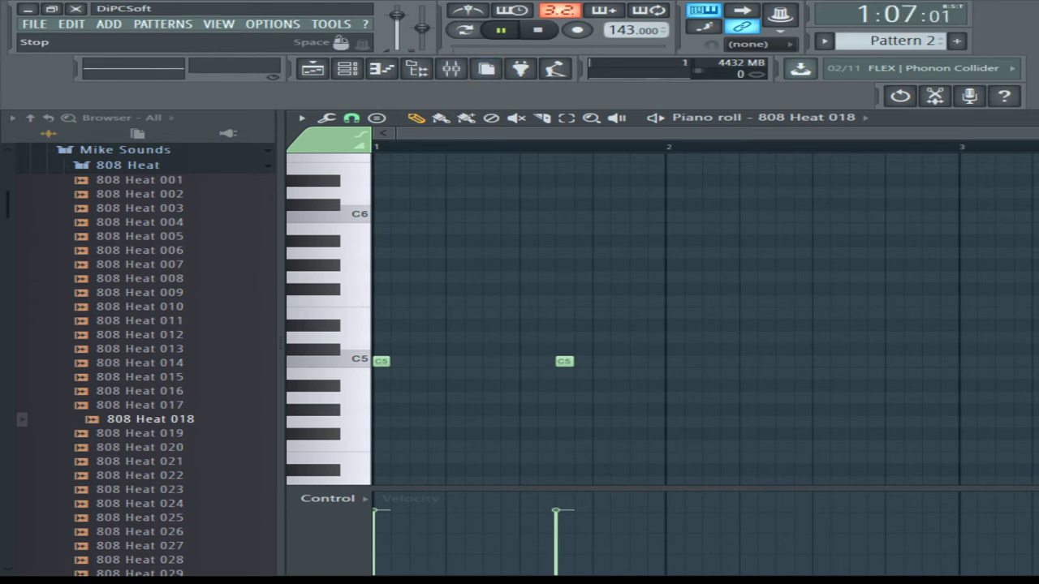
key("space")
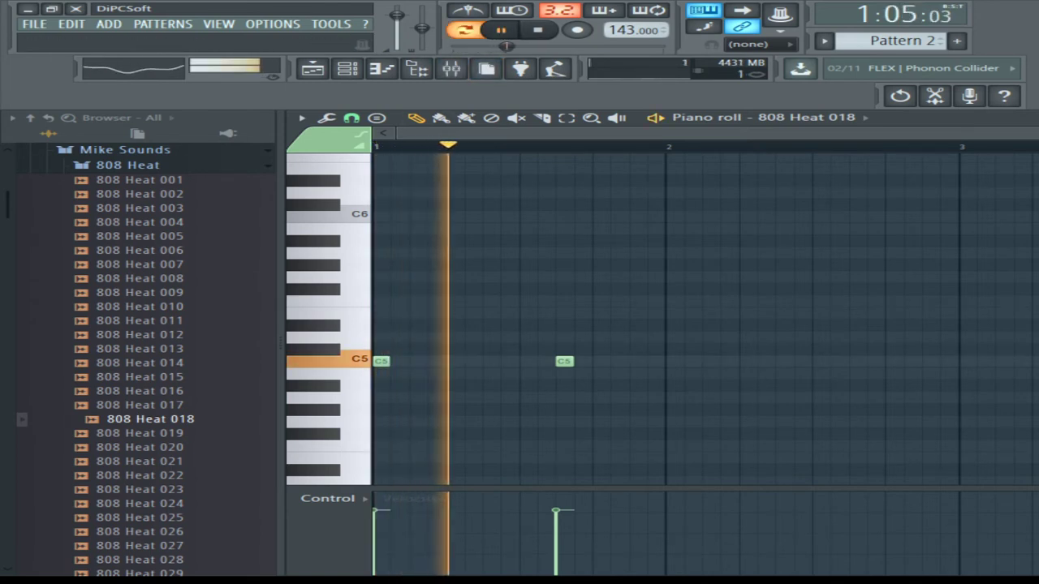
key("space")
right_click(564, 361)
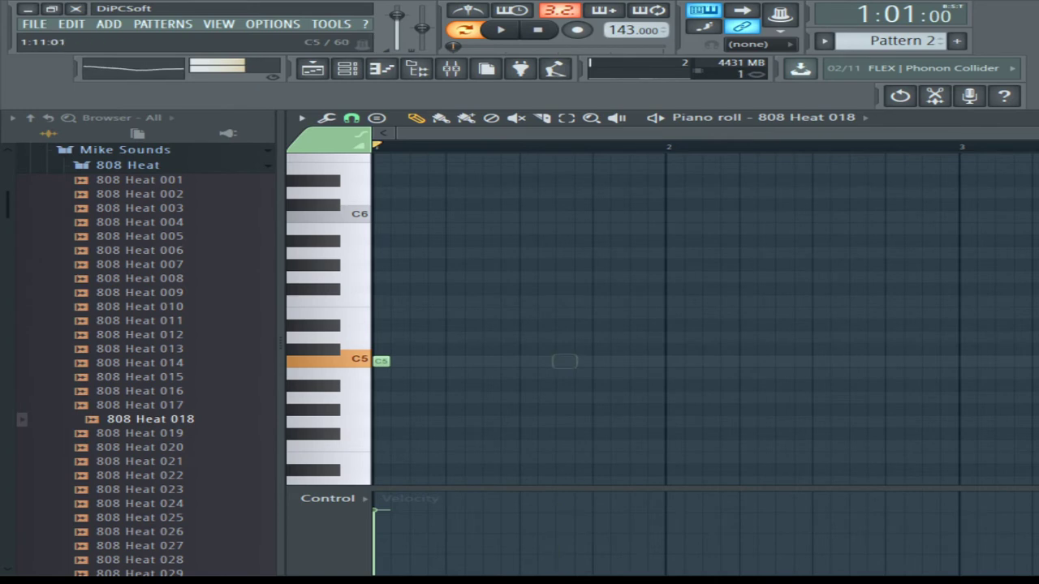
left_click(599, 361)
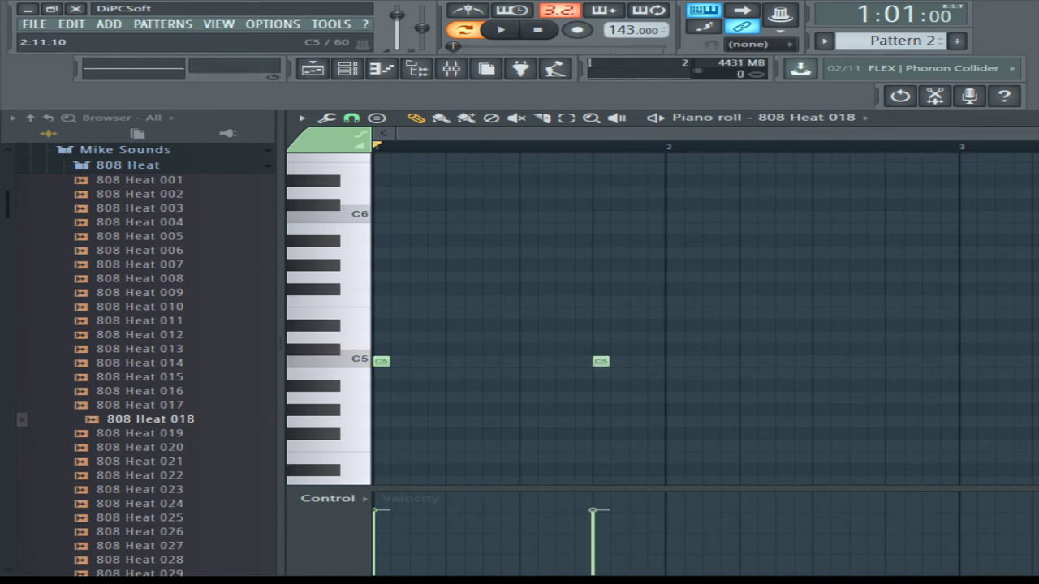
Step: Try a C5 note at step 11 of bar 2 in playback and replace it with one at step 15
left_click(856, 361)
key("space")
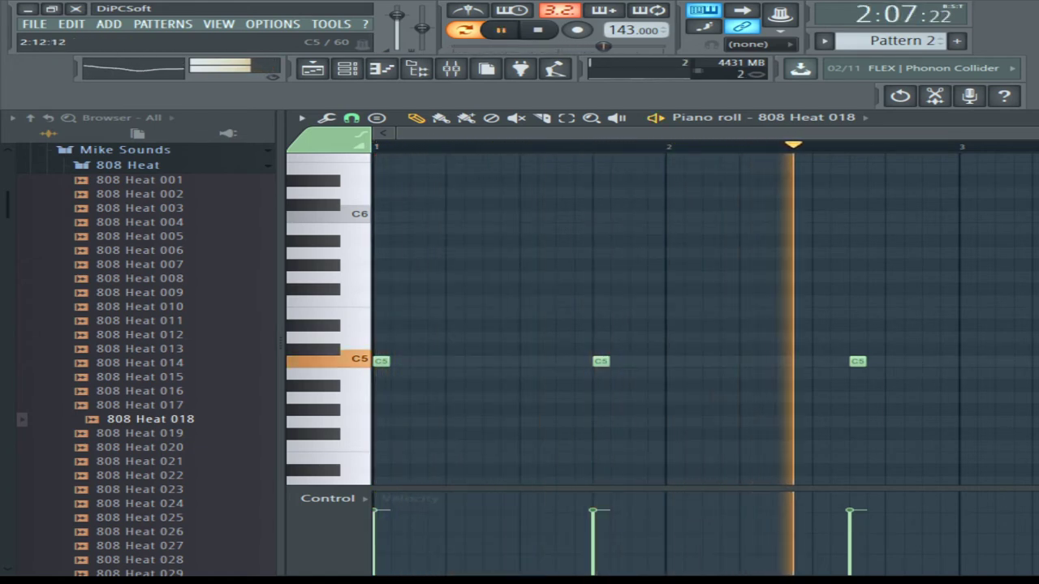
key("space")
right_click(855, 361)
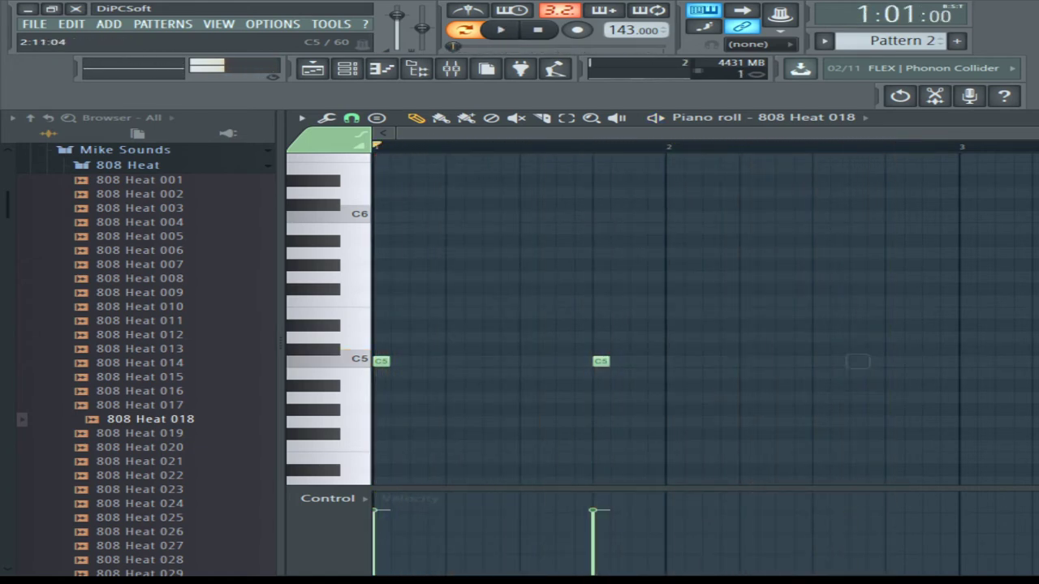
left_click(930, 361)
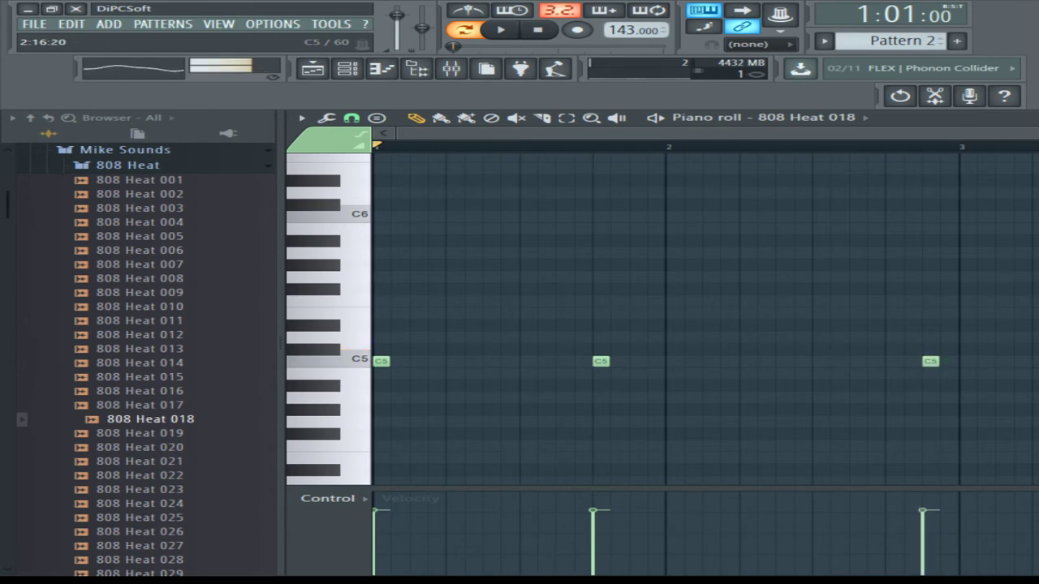
Step: Try a C5 note at the start of bar 3 in playback and replace it with one at step 3, keeping the bar 2 step 15 note
left_click(967, 362)
key("space")
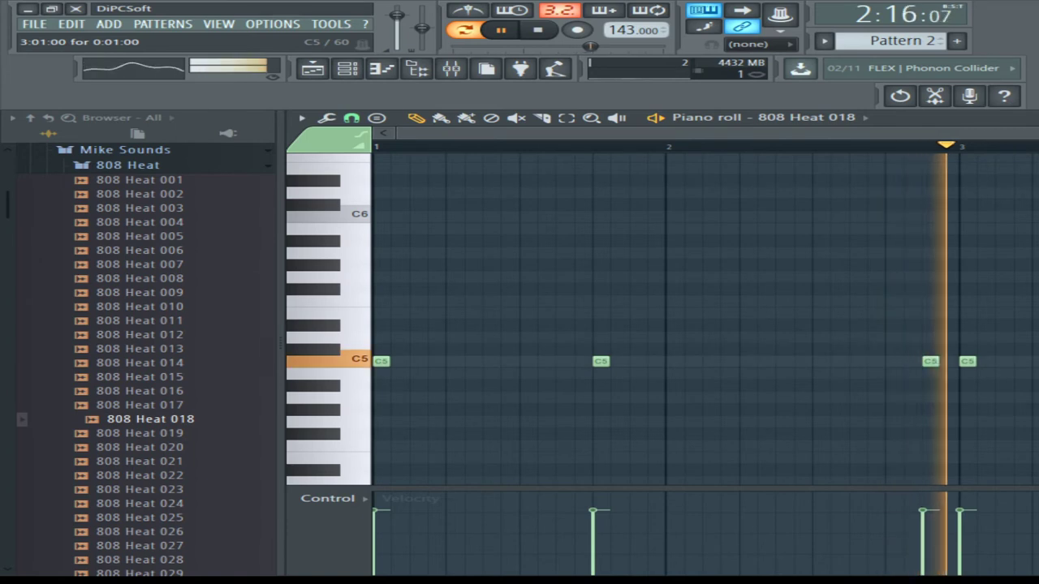
key("space")
right_click(930, 361)
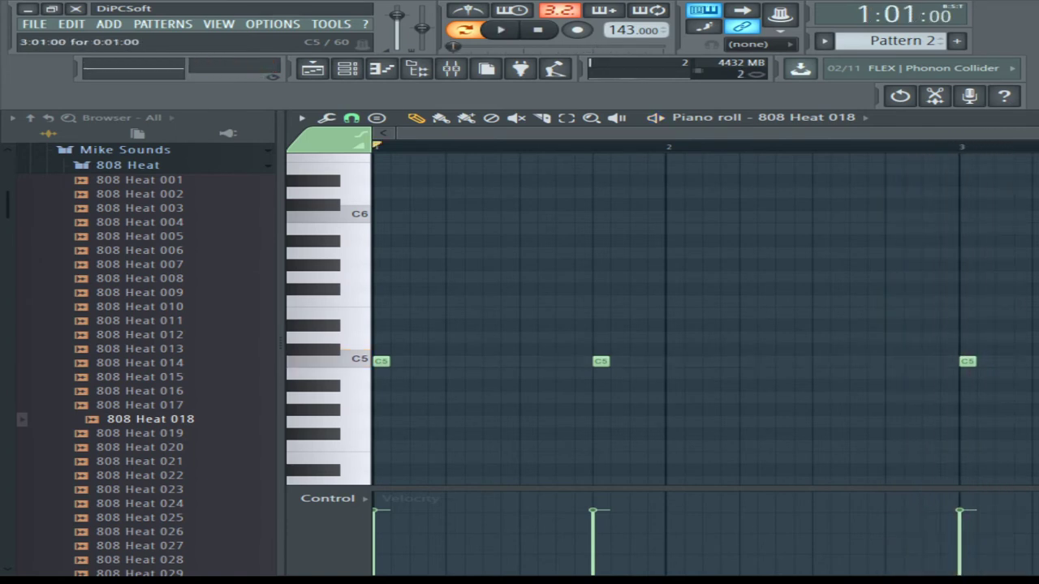
left_click(926, 361)
right_click(966, 362)
left_click(1003, 361)
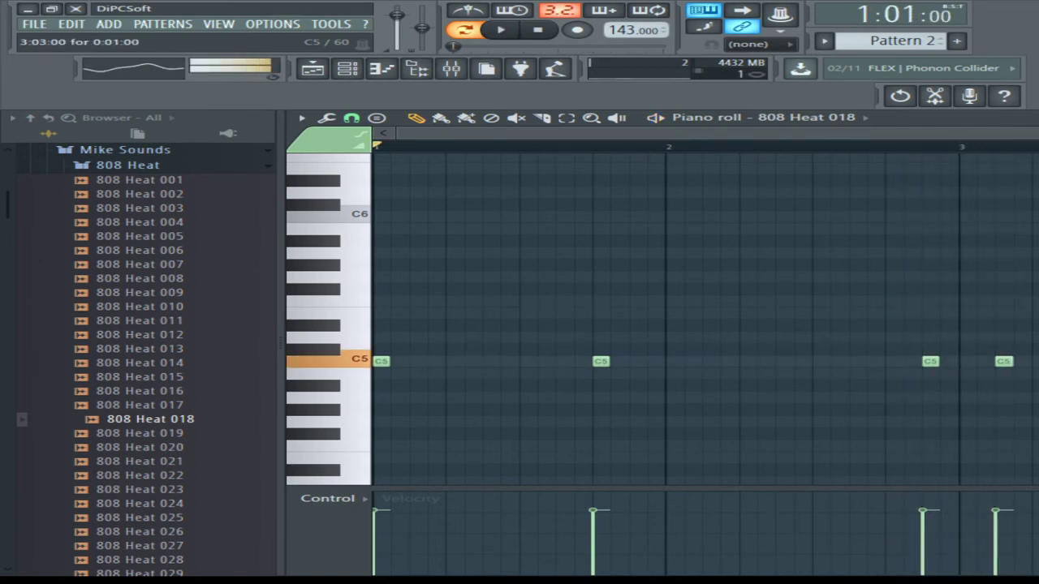
Step: Replace the bar 2 step 15 note with a C5 at bar 3's start, move the bar 3 step 3 note to step 5, and play the pattern
key("space")
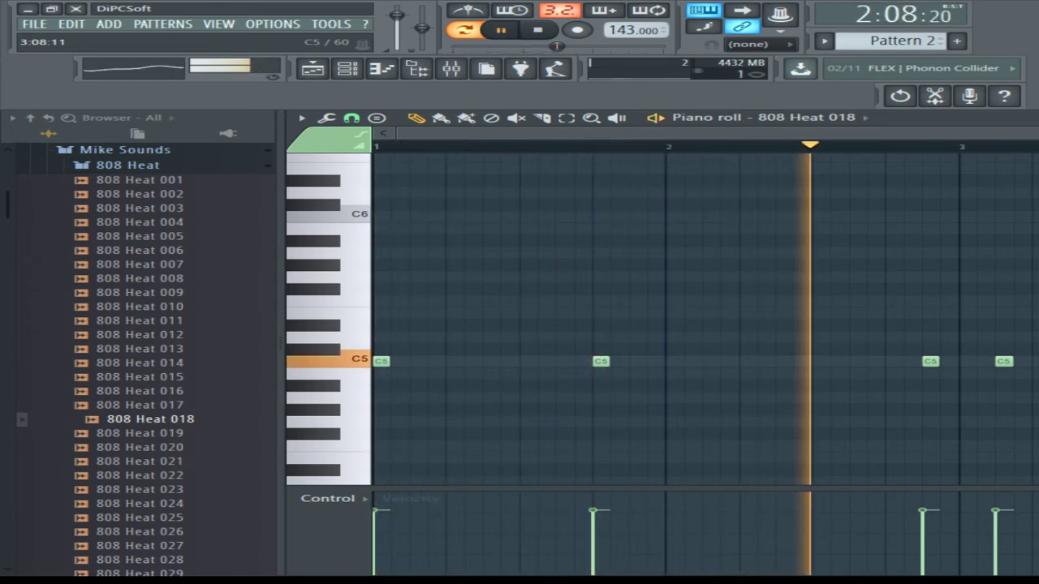
key("space")
right_click(931, 362)
left_click(966, 362)
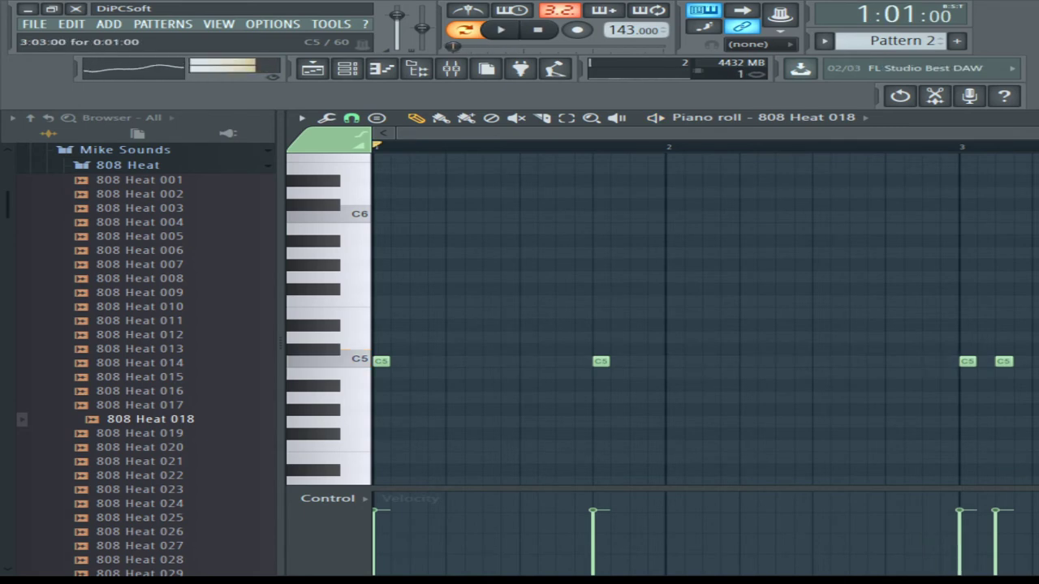
right_click(1004, 362)
left_click(1034, 362)
key("space")
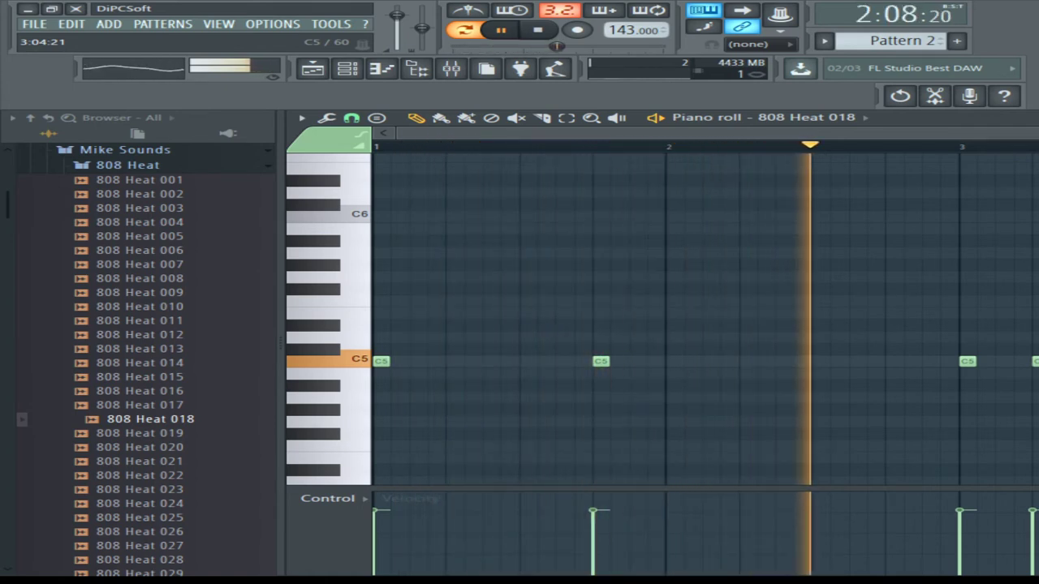
key("space")
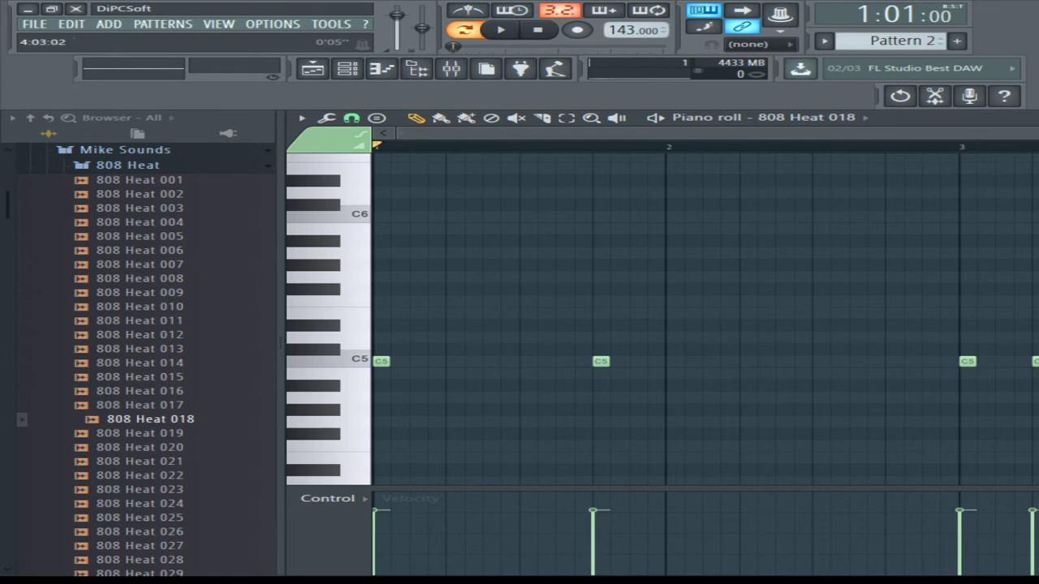
Step: Close the 808 Heat 018 piano roll and switch to the empty Pattern 3
left_click(1029, 118)
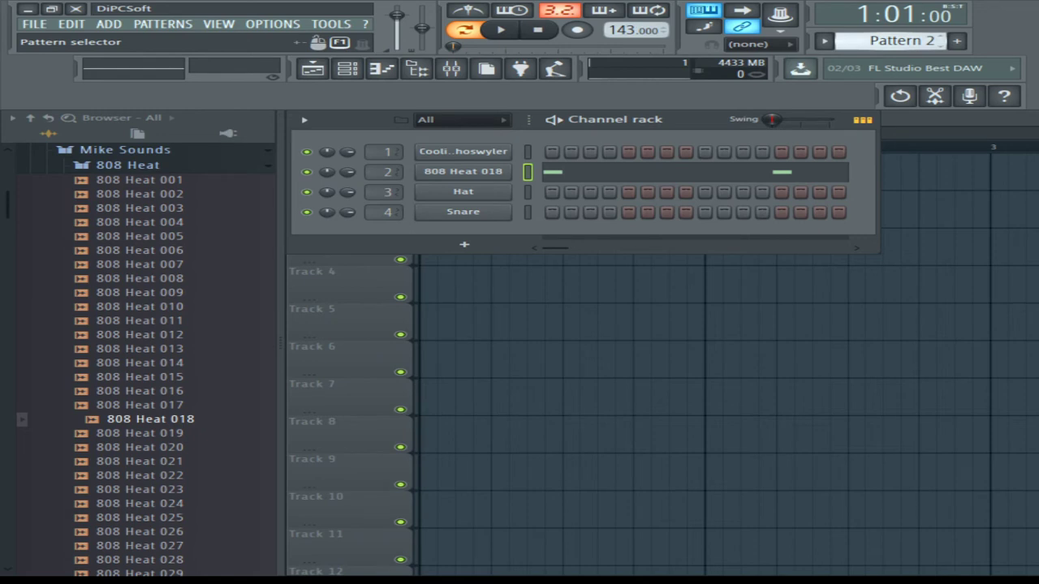
scroll(901, 41, "up", 1)
scroll(901, 41, "down", 1)
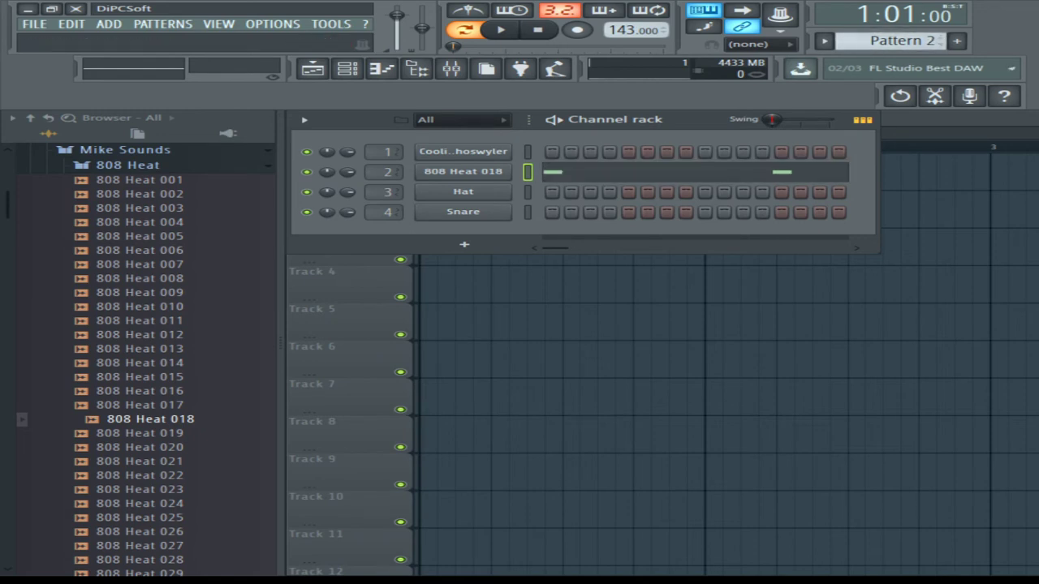
scroll(889, 41, "down", 1)
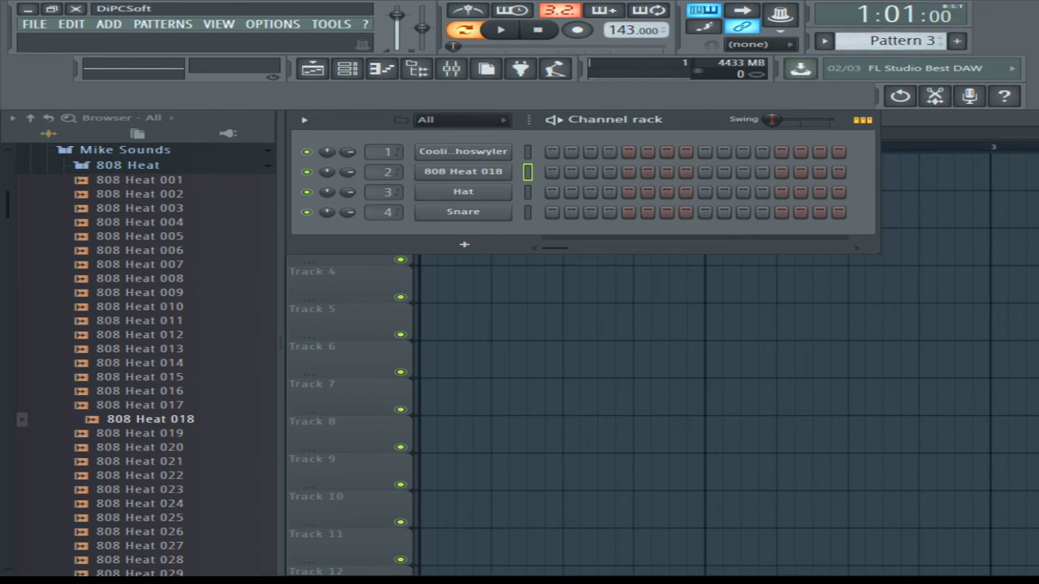
Step: Look through the 808 Heat, Mike Sounds, Loops and Instruments sample folders for drum sounds
left_click(129, 165)
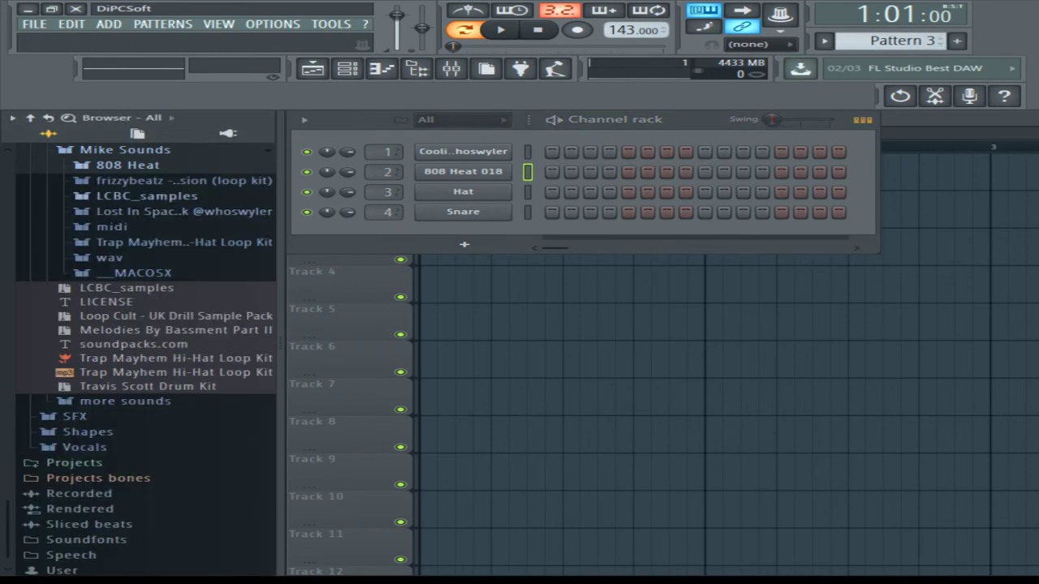
scroll(146, 357, "up", 4)
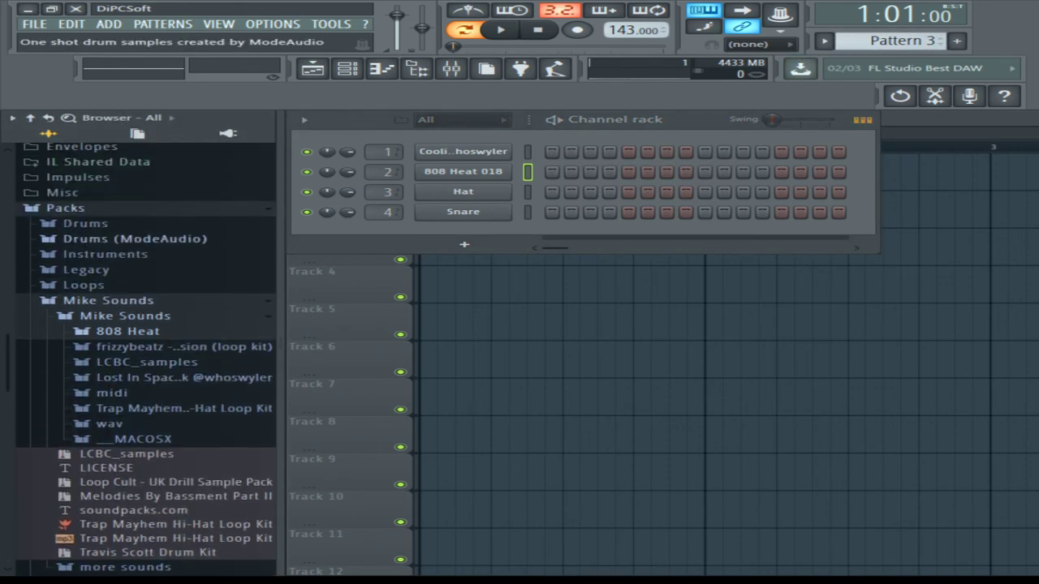
left_click(129, 331)
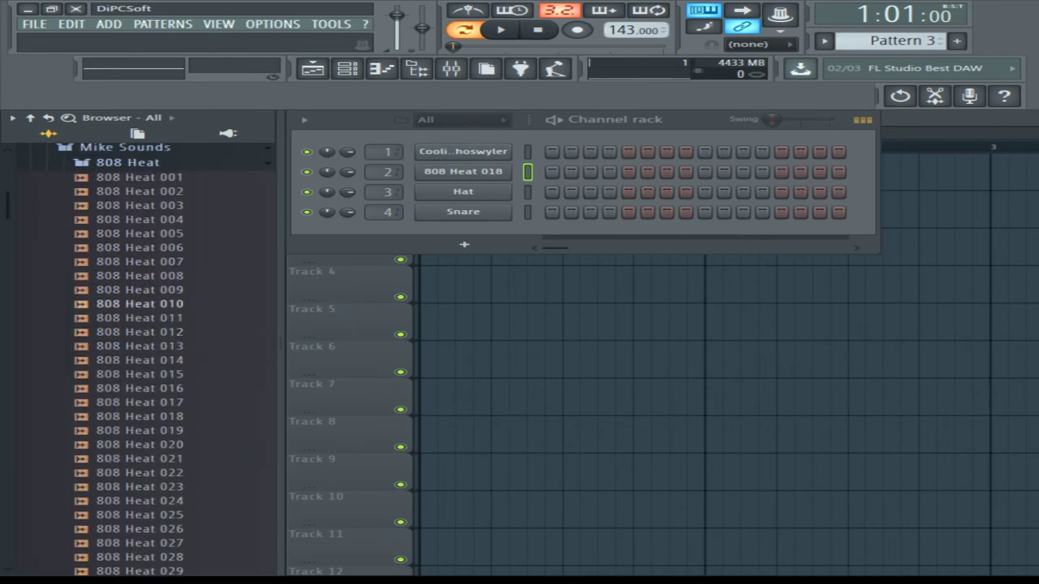
left_click(128, 163)
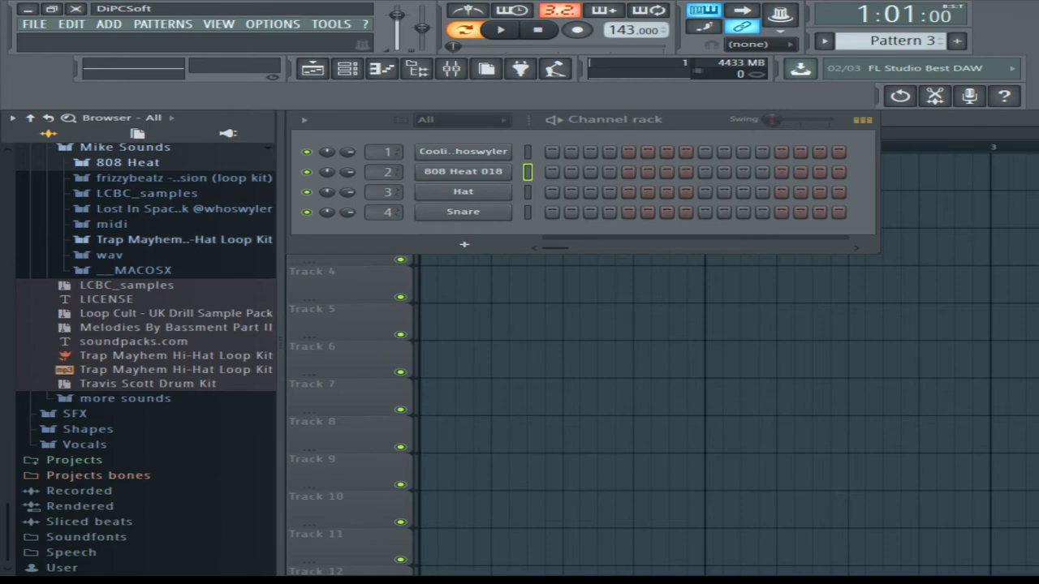
scroll(146, 357, "up", 4)
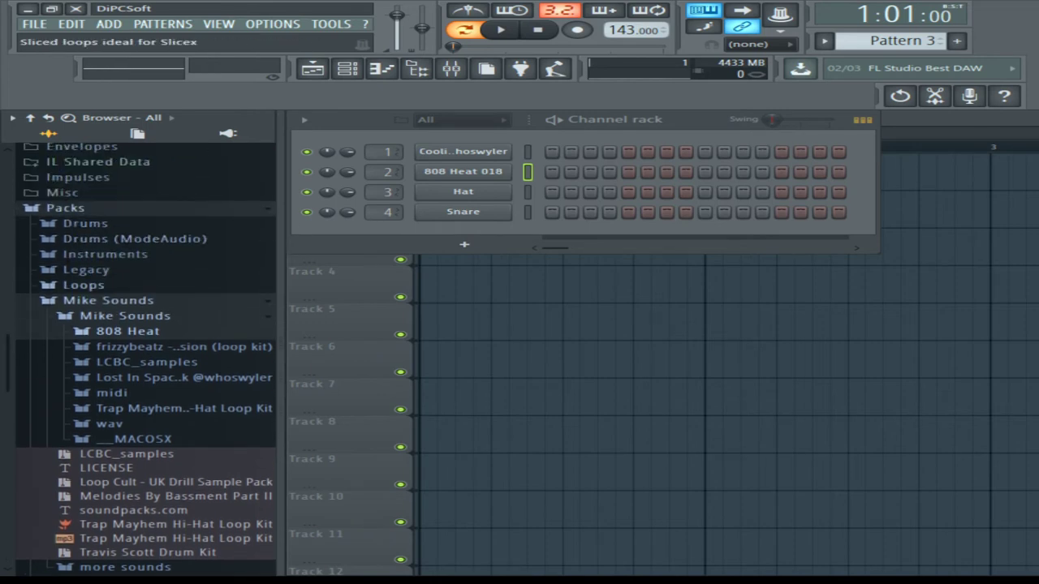
left_click(83, 286)
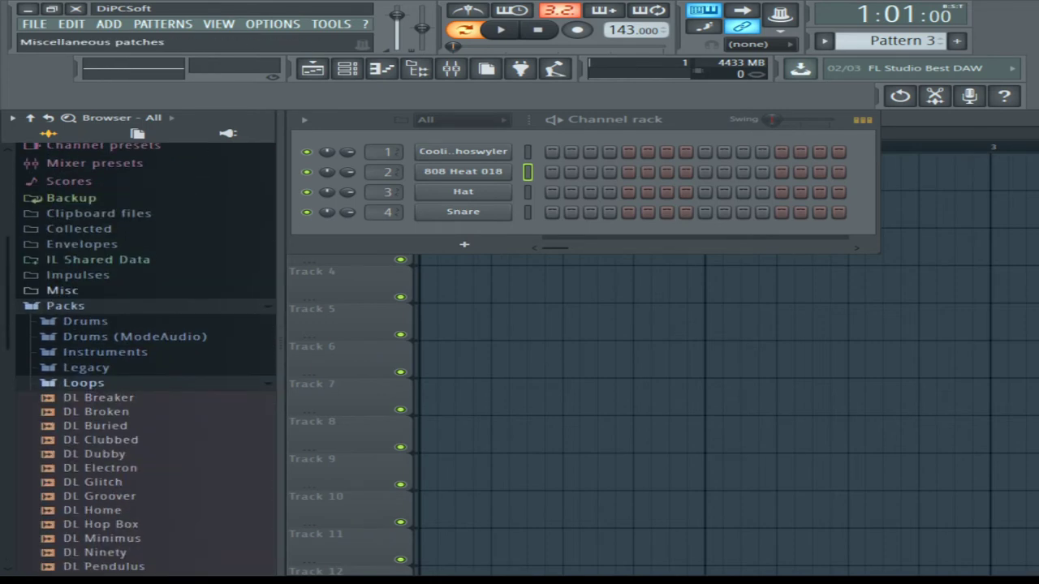
left_click(84, 383)
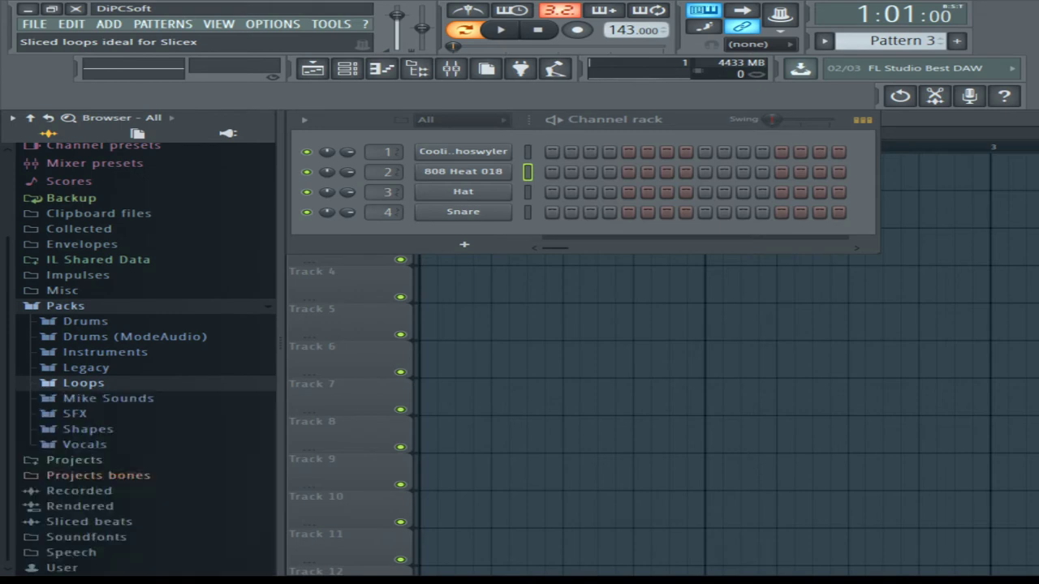
left_click(106, 352)
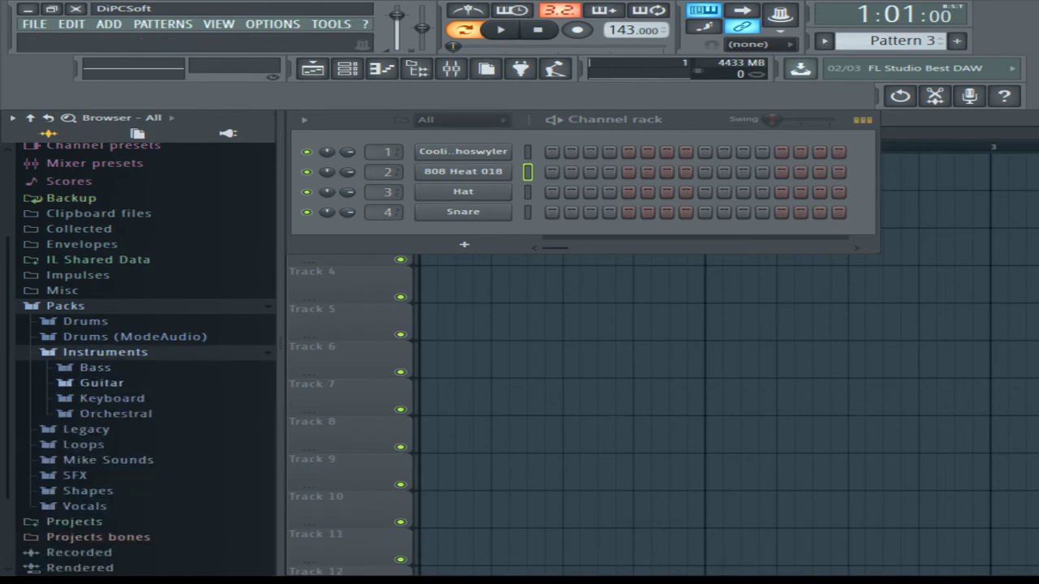
left_click(105, 352)
Step: Audition kicks in the Drums (ModeAudio) pack and replace the Hat channel's sample with Collider Tuned Kick 02
left_click(134, 336)
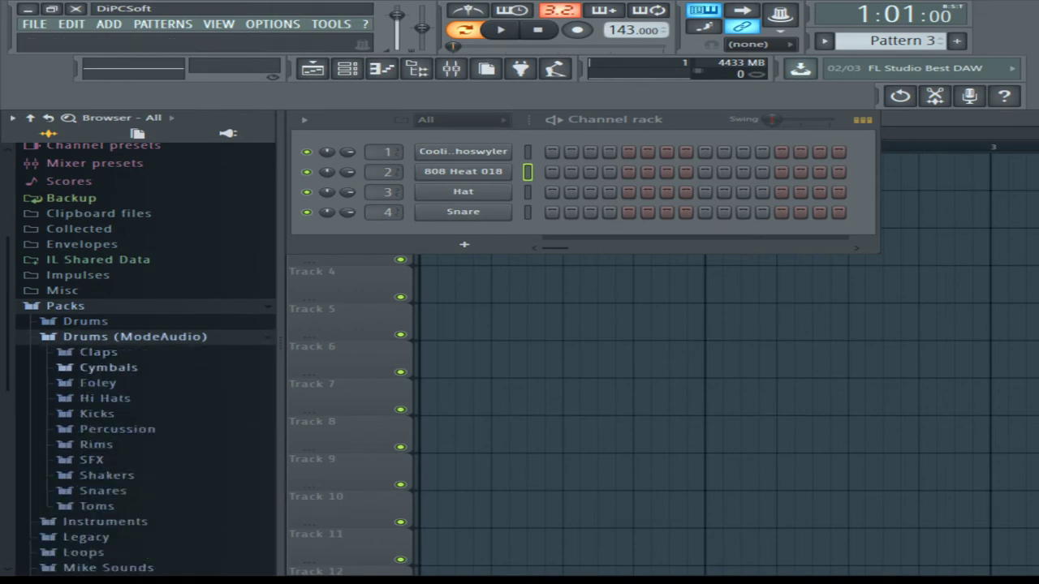
left_click(89, 413)
left_click(125, 414)
scroll(130, 385, "down", 20)
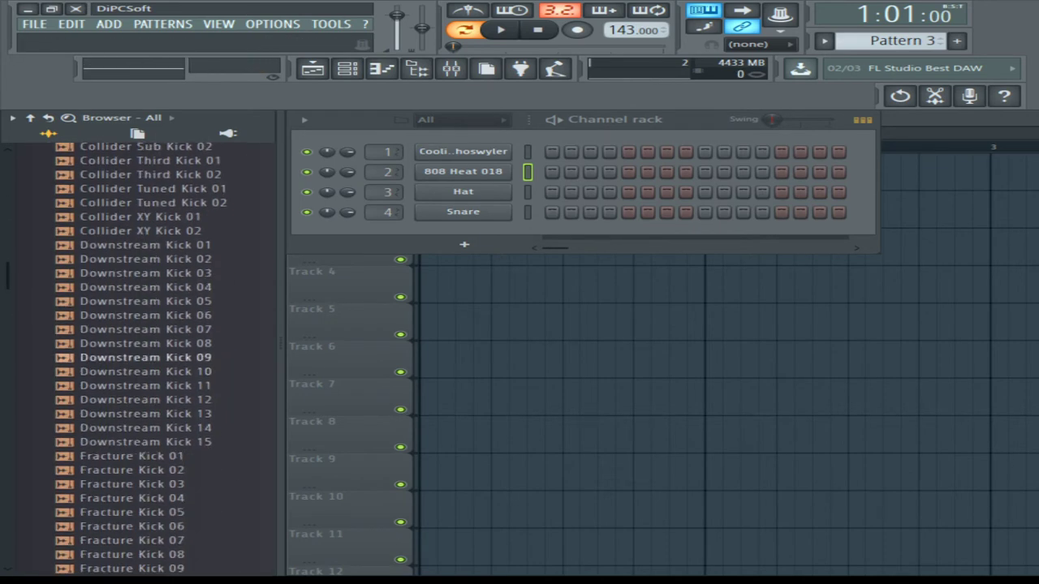
left_click(144, 357)
left_click(141, 217)
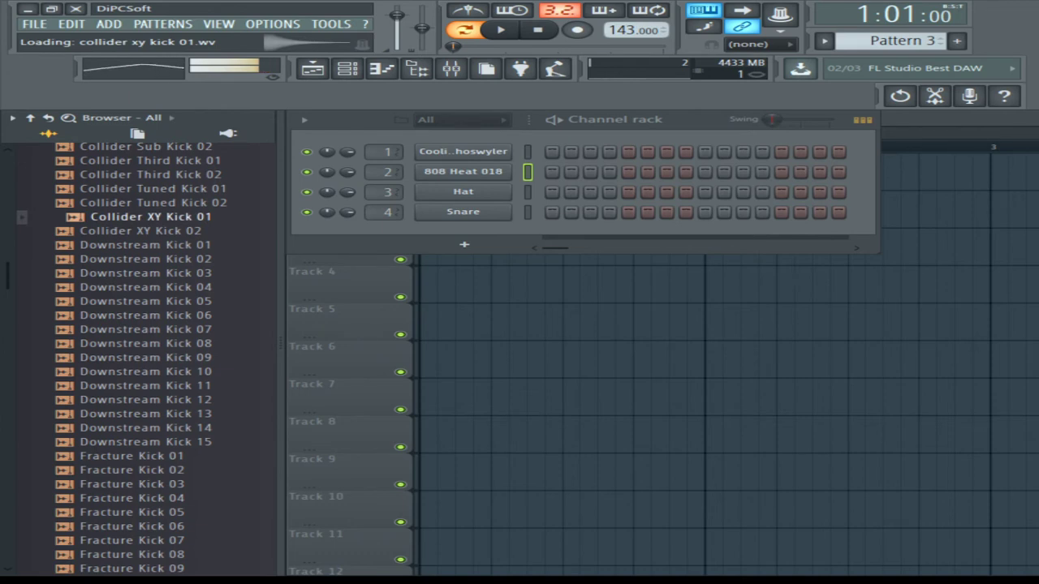
left_click(153, 203)
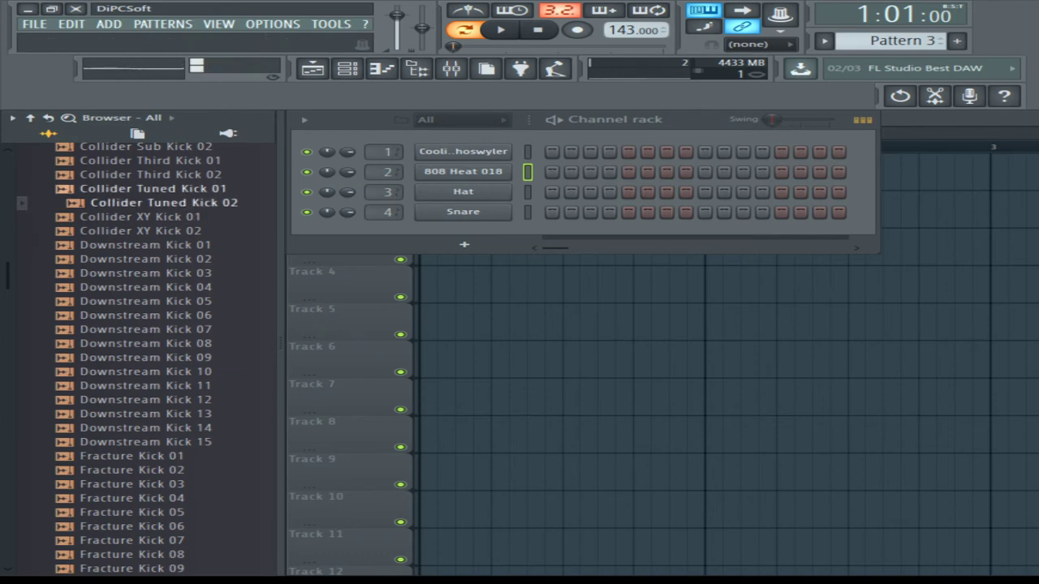
left_click_drag(153, 203, 464, 193)
Step: Audition other Collider kicks, including Third Kick 02, Tuned Kick 01, Slack Kick 02 and Fifth Kick 01
left_click(151, 175)
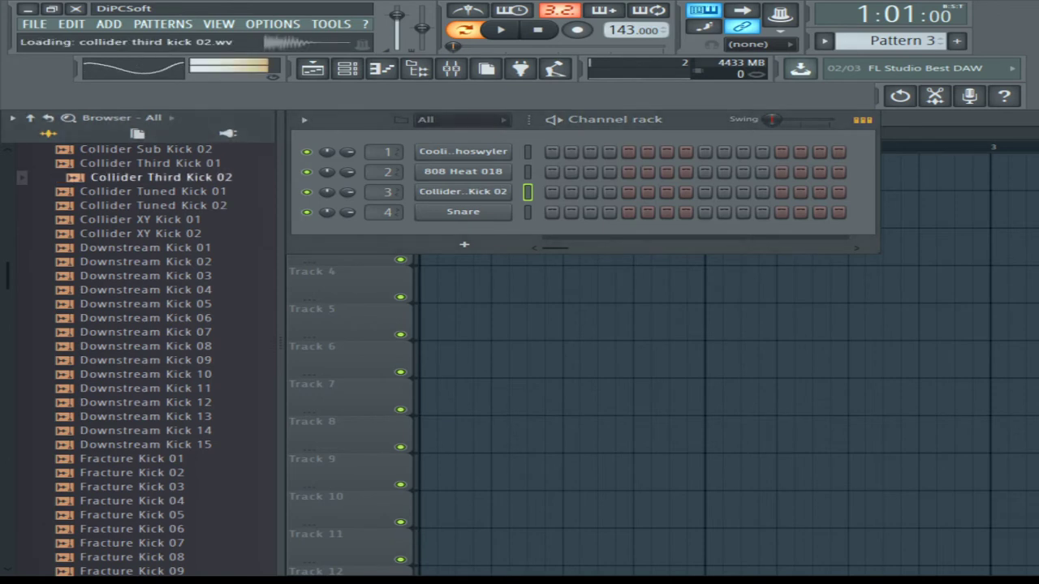
left_click(152, 191)
scroll(153, 195, "up", 4)
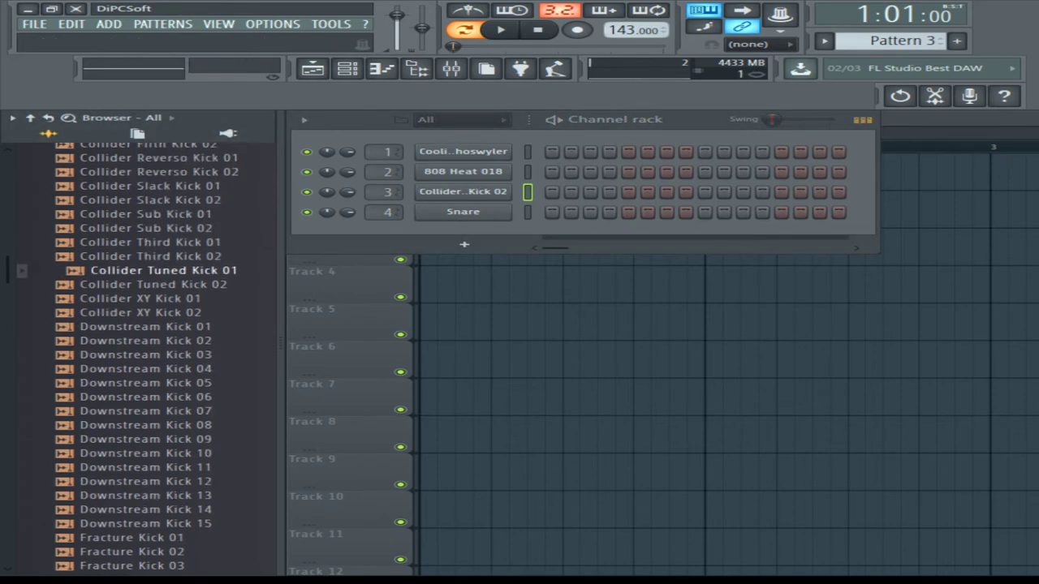
left_click(152, 305)
key("Up")
key("Up")
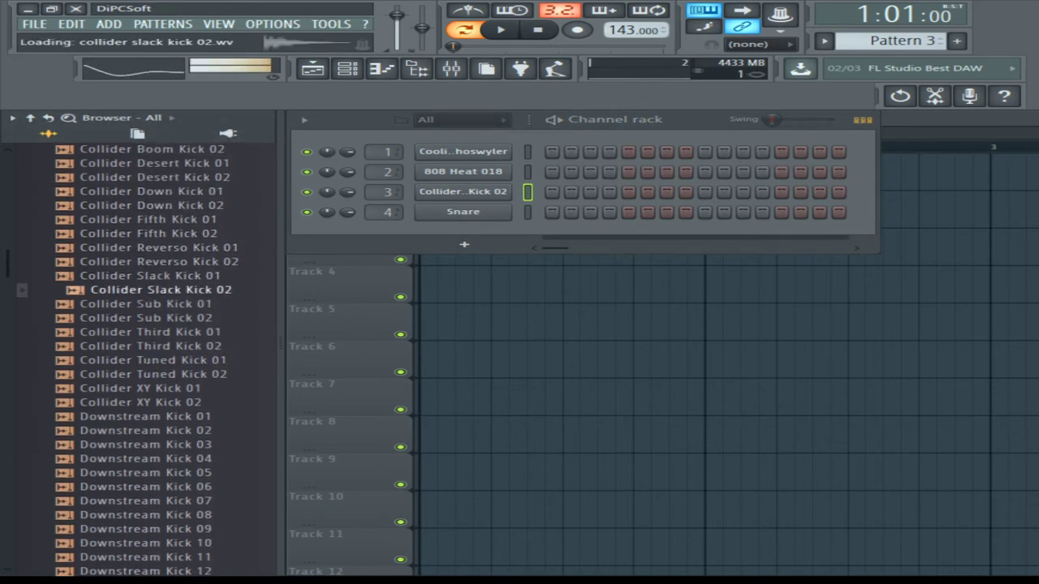
left_click(152, 290)
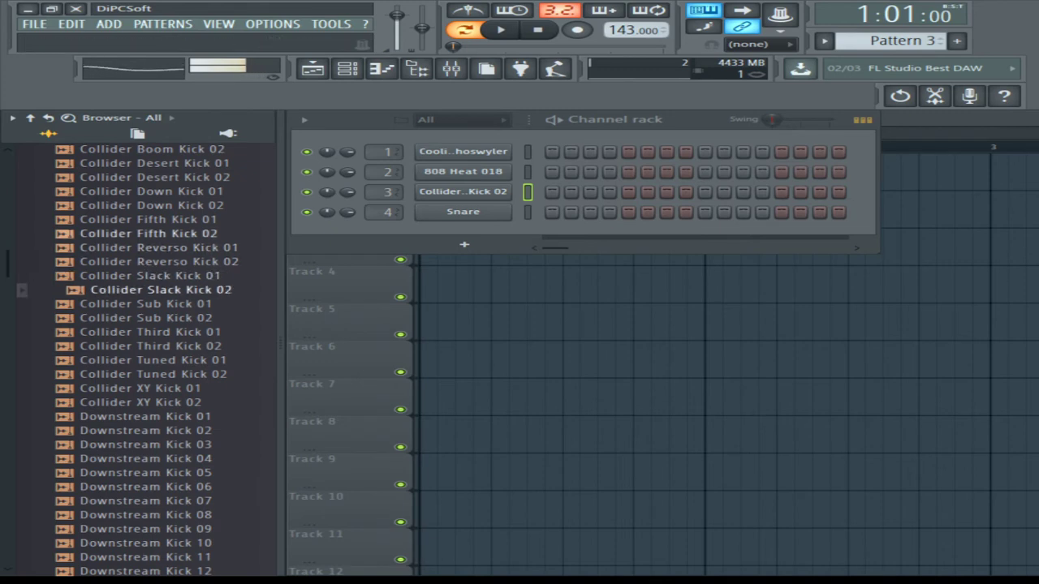
left_click(153, 234)
left_click(152, 220)
left_click(153, 206)
left_click(153, 220)
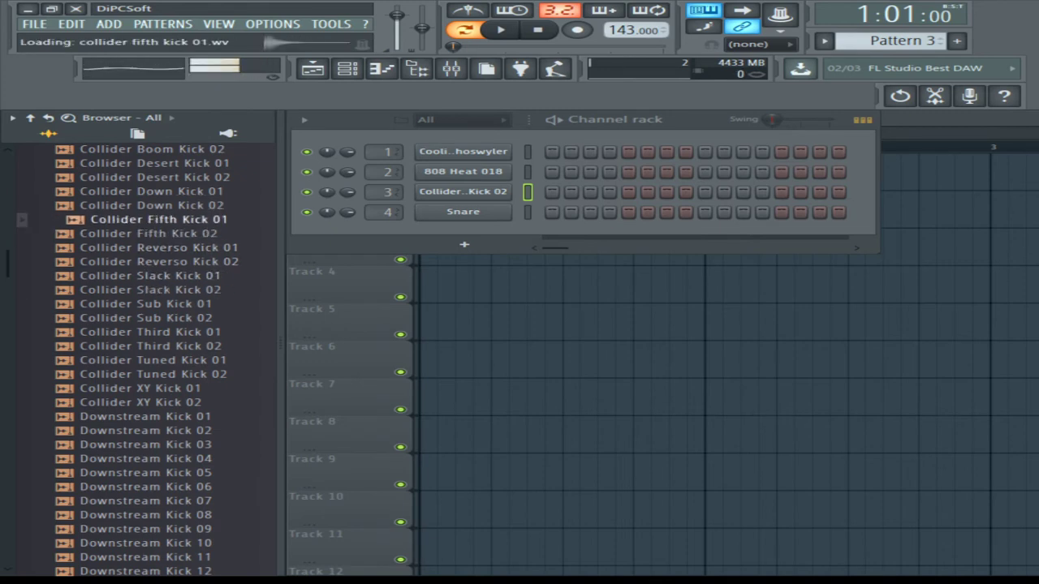
left_click(154, 275)
Step: Audition kicks further down the folder, including HouseGen Kick 10, Hyper DoubleBarrel Kick 02 and Hyper GoldenDays Kick 02
scroll(138, 357, "down", 4)
left_click(146, 336)
scroll(138, 357, "down", 8)
left_click(134, 374)
left_click(134, 360)
scroll(138, 360, "down", 4)
left_click(138, 359)
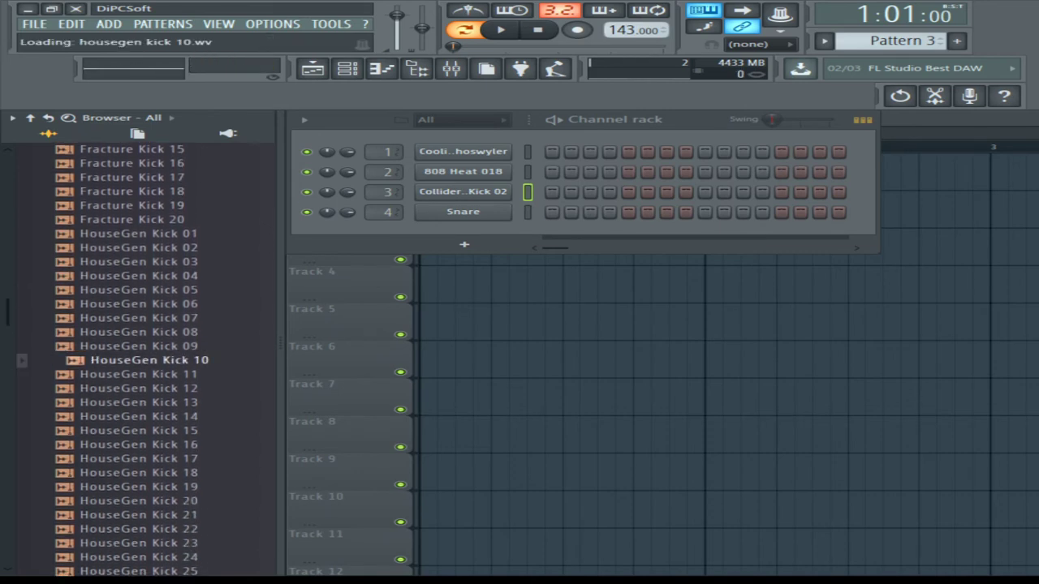
left_click(140, 346)
left_click(138, 417)
left_click(139, 487)
scroll(139, 473, "down", 10)
left_click(170, 390)
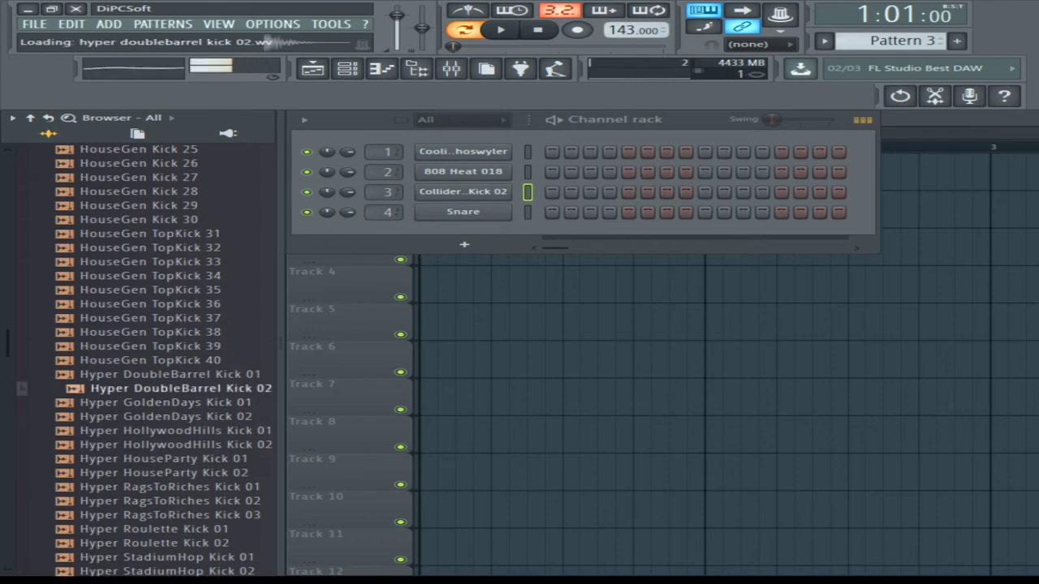
left_click(171, 418)
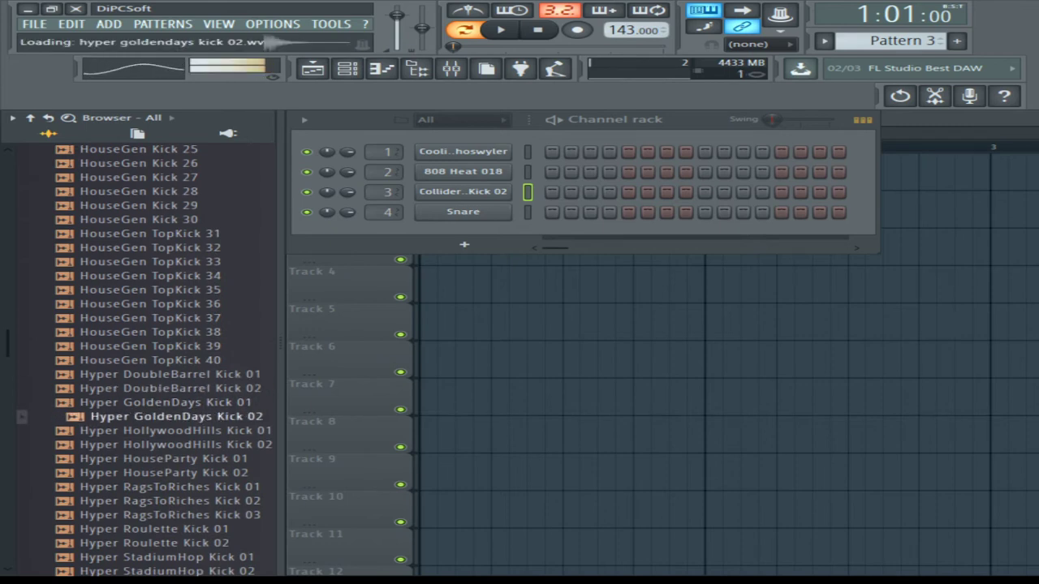
Step: Collapse the Kicks folder, expand the Snares folder of Drums (ModeAudio) and audition Attack Snare 08
scroll(138, 357, "up", 20)
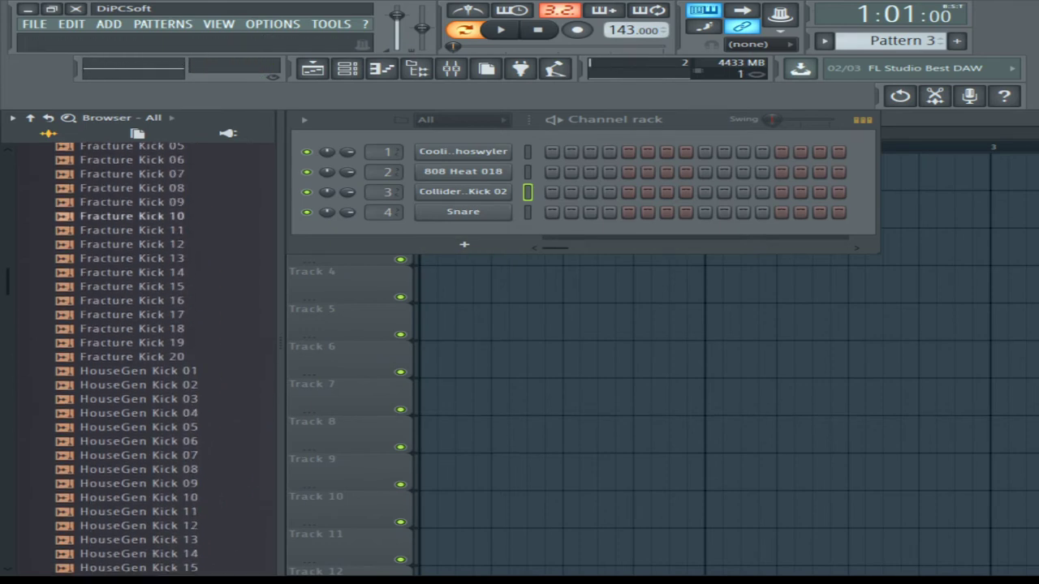
scroll(147, 358, "up", 20)
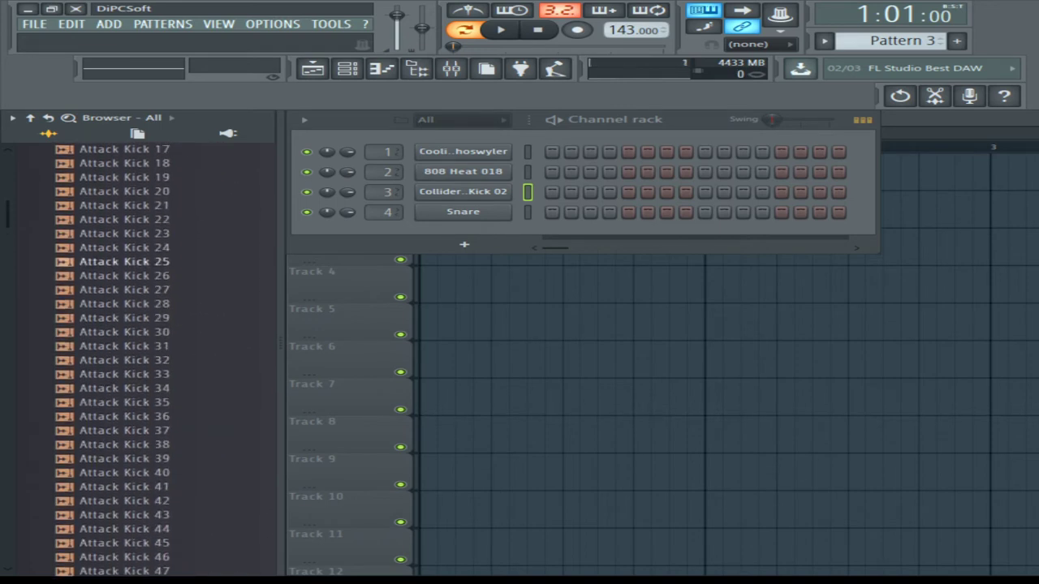
left_click(97, 415)
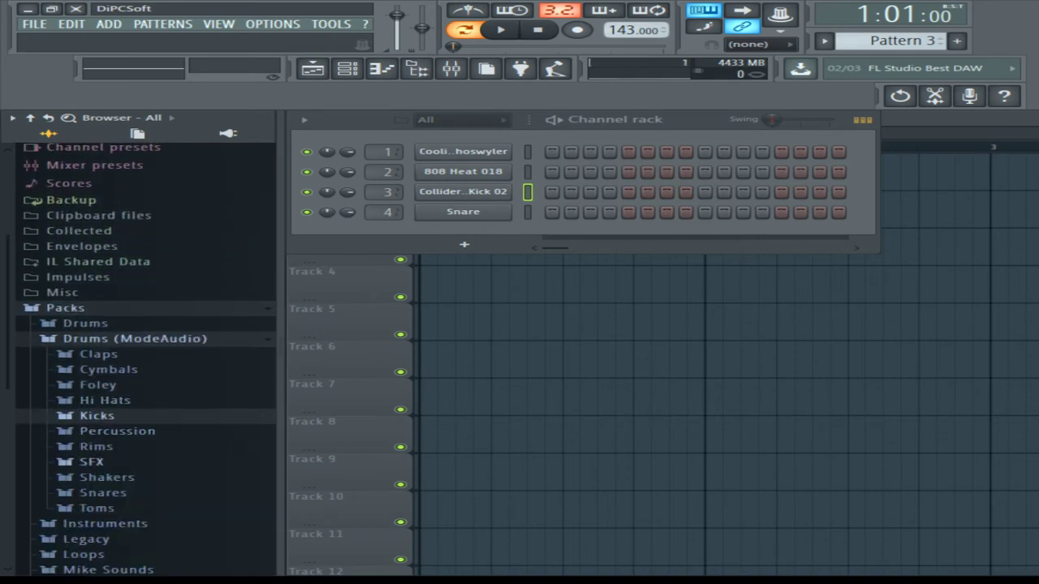
left_click(103, 492)
left_click(129, 434)
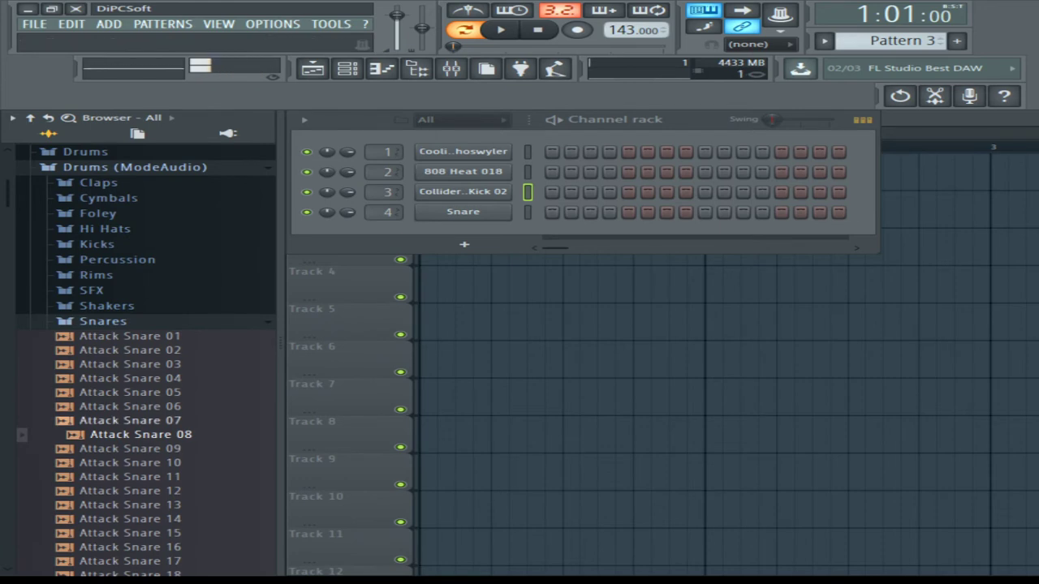
Step: Audition Downstream snares 09, 13 and 14, and replace the Snare channel's sample with Downstream Snare 15
scroll(130, 434, "down", 11)
scroll(130, 357, "down", 15)
left_click(154, 392)
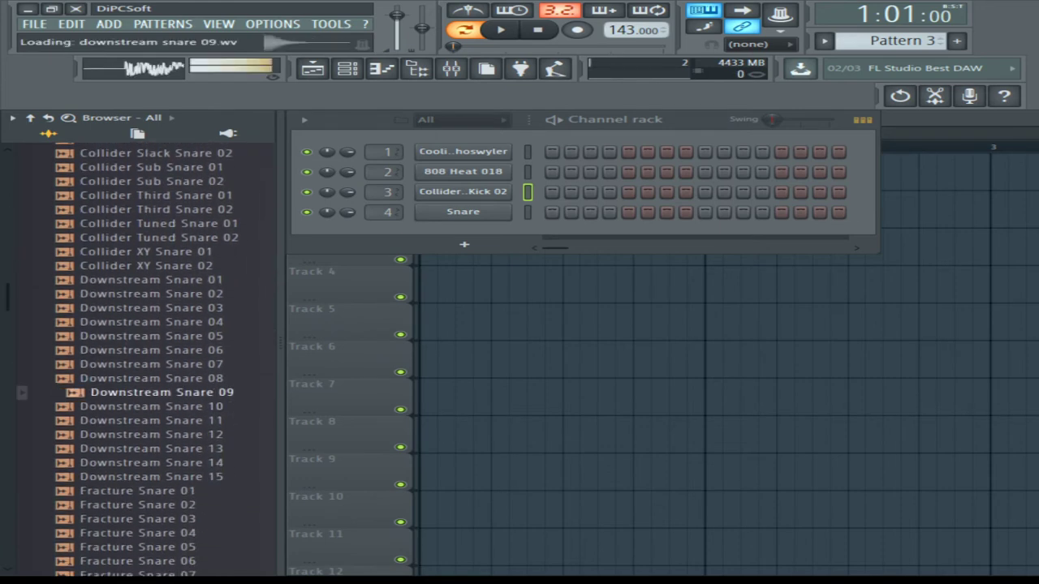
left_click(154, 448)
left_click(155, 462)
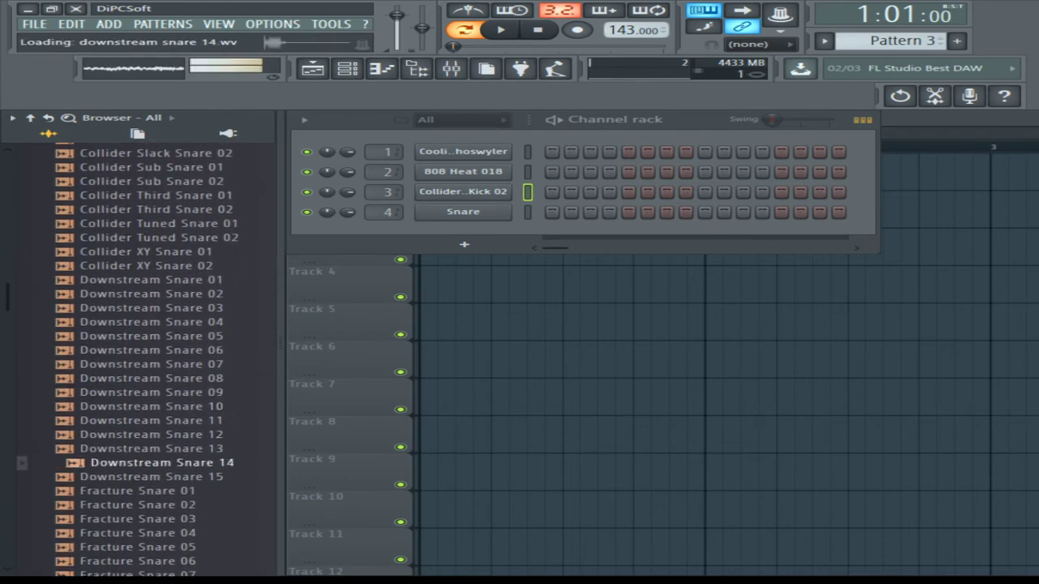
left_click(154, 463)
left_click(155, 476)
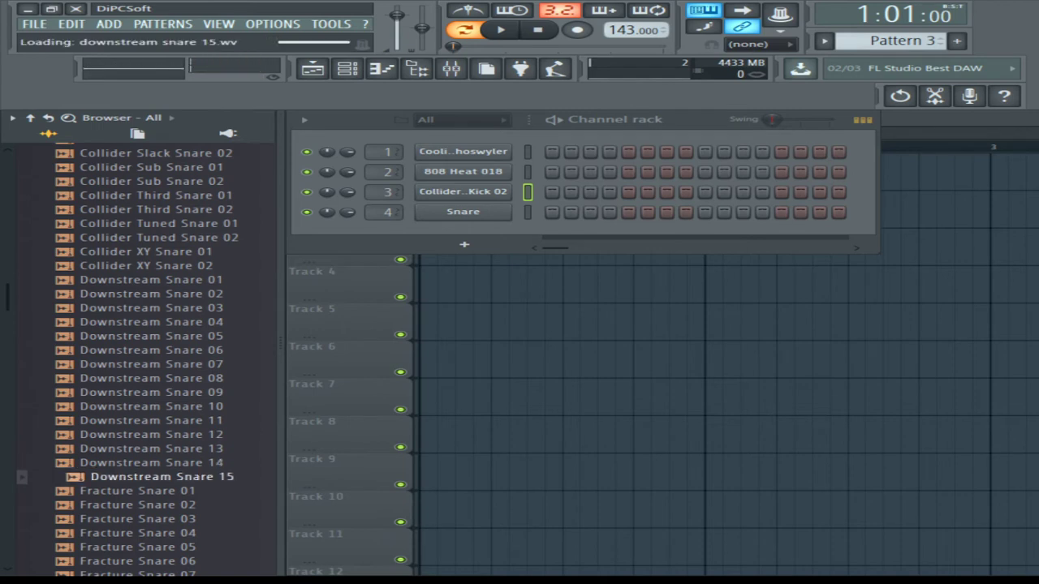
left_click(154, 477)
left_click_drag(154, 476, 462, 211)
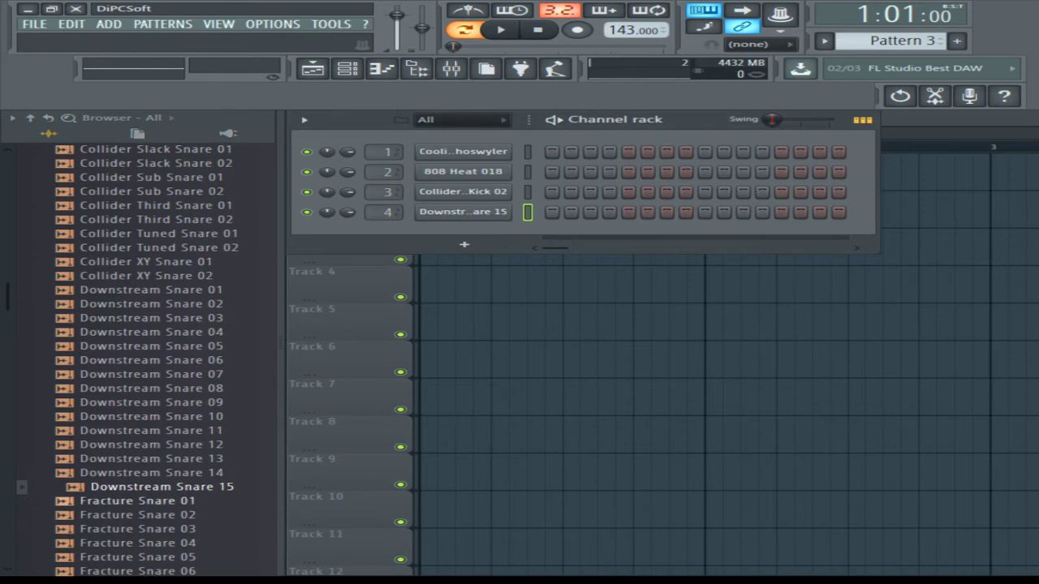
Step: Audition snares further down the ModeAudio Snares folder, including Fracture Snare 15 and Volt SatSnare 18
scroll(146, 445, "down", 8)
left_click(146, 360)
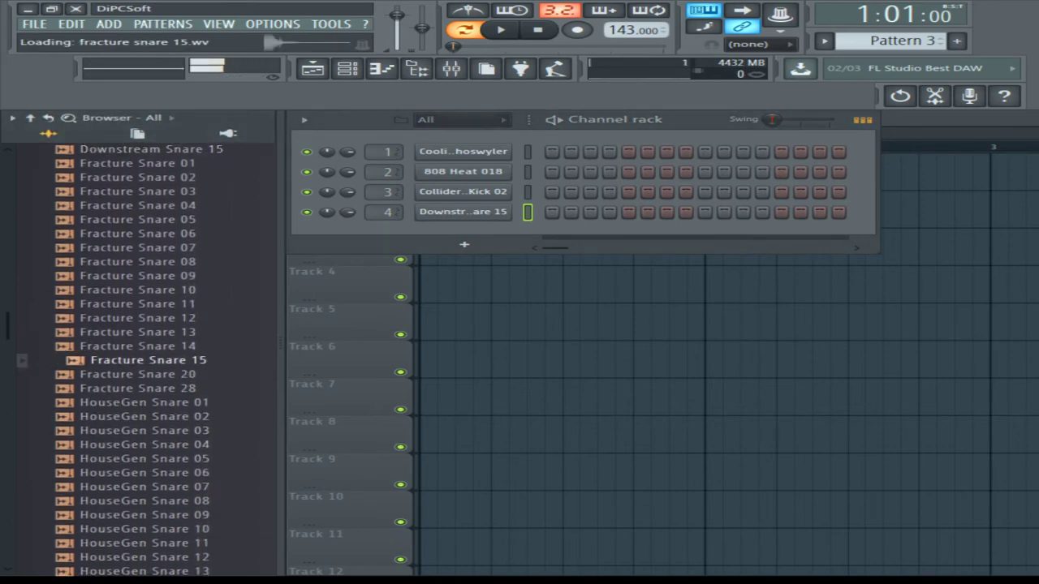
scroll(146, 365, "down", 20)
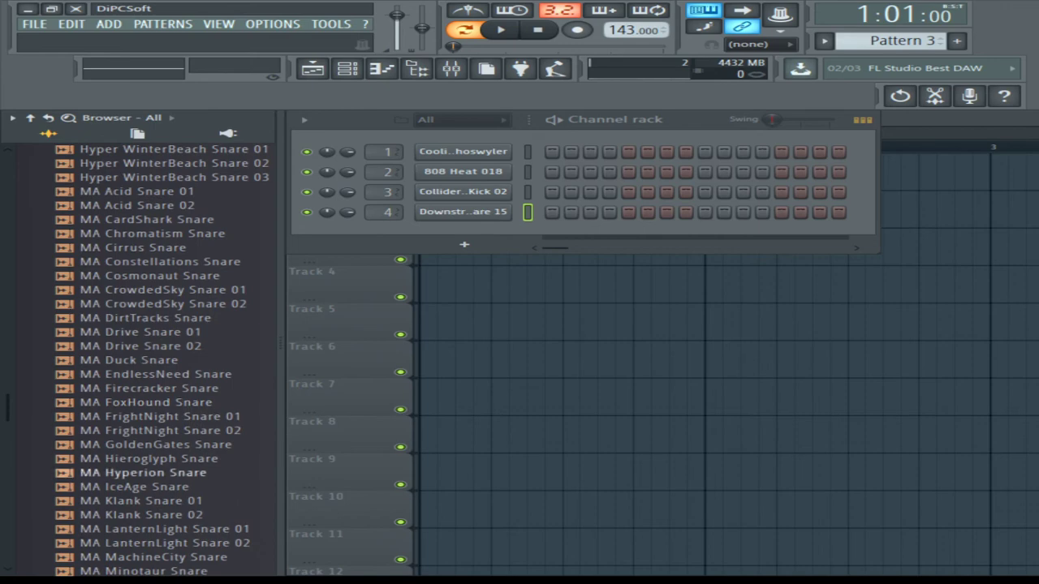
scroll(146, 406, "down", 20)
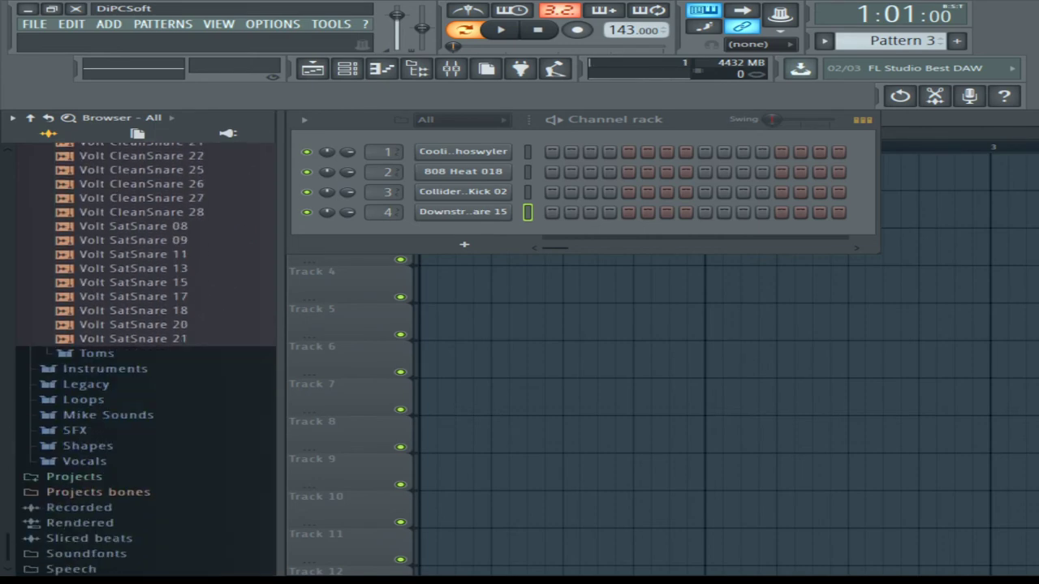
left_click(133, 307)
scroll(146, 365, "up", 20)
left_click(173, 393)
scroll(146, 365, "up", 20)
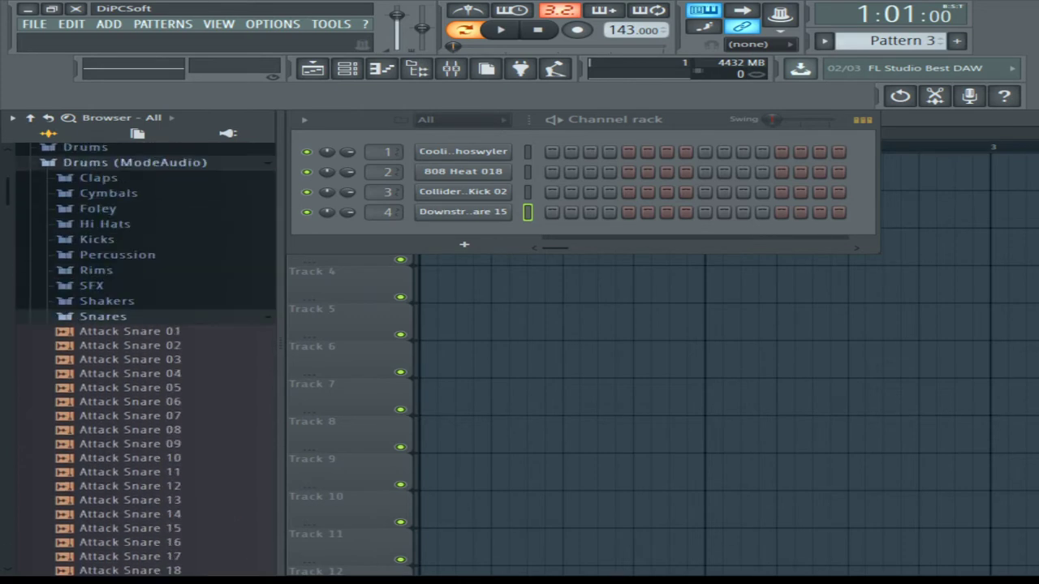
Step: Collapse the Drums (ModeAudio) folders and expand the Snares folder of the Drums pack
left_click(103, 349)
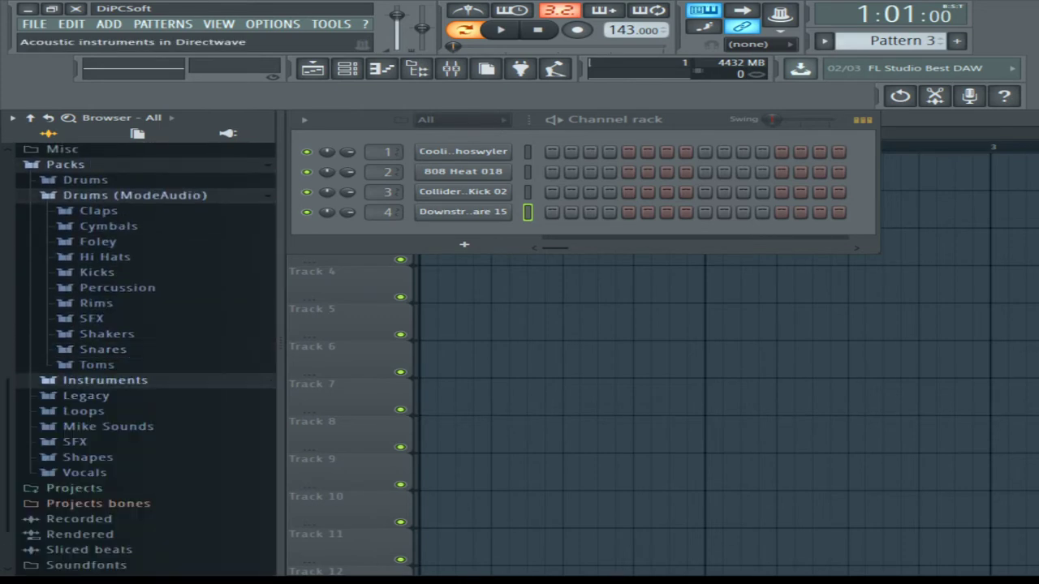
left_click(106, 380)
left_click(85, 349)
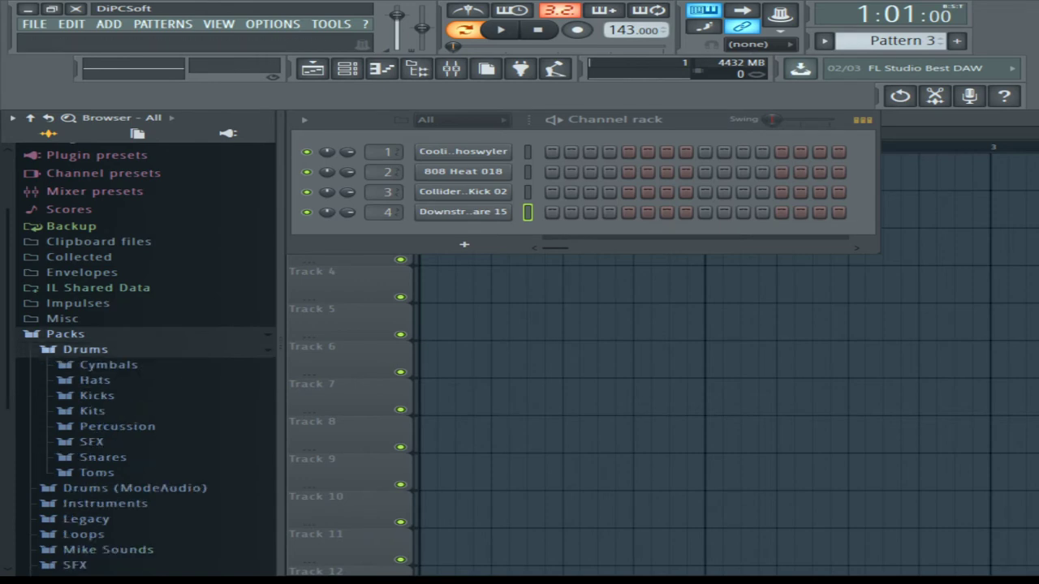
left_click(97, 457)
Step: Audition 707 Rim, 707 Snare and 808 Snare, and add 808 Snare as a new channel
left_click(128, 419)
left_click(106, 335)
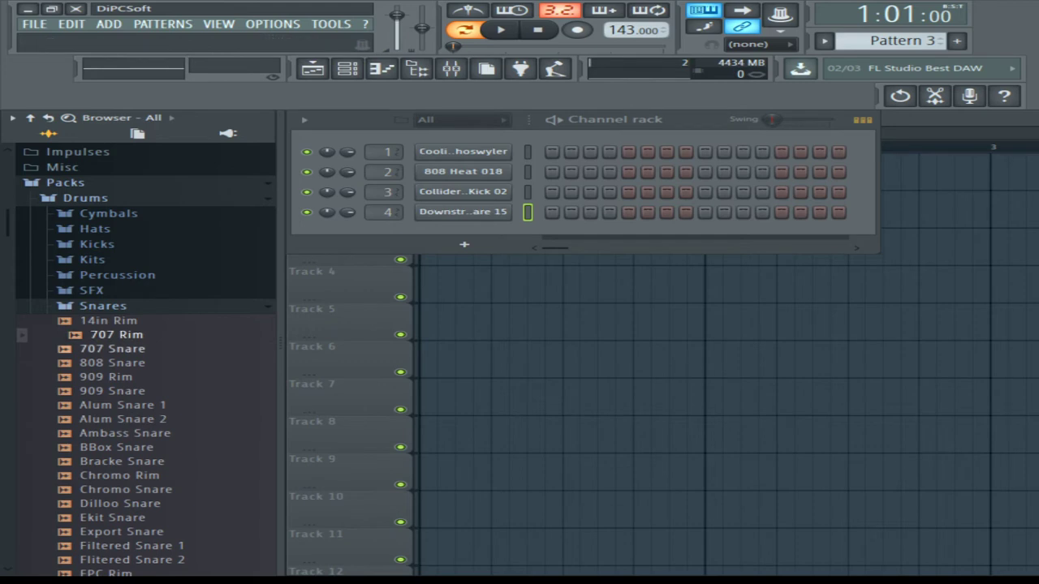
left_click(112, 349)
left_click(112, 362)
left_click_drag(122, 363, 464, 243)
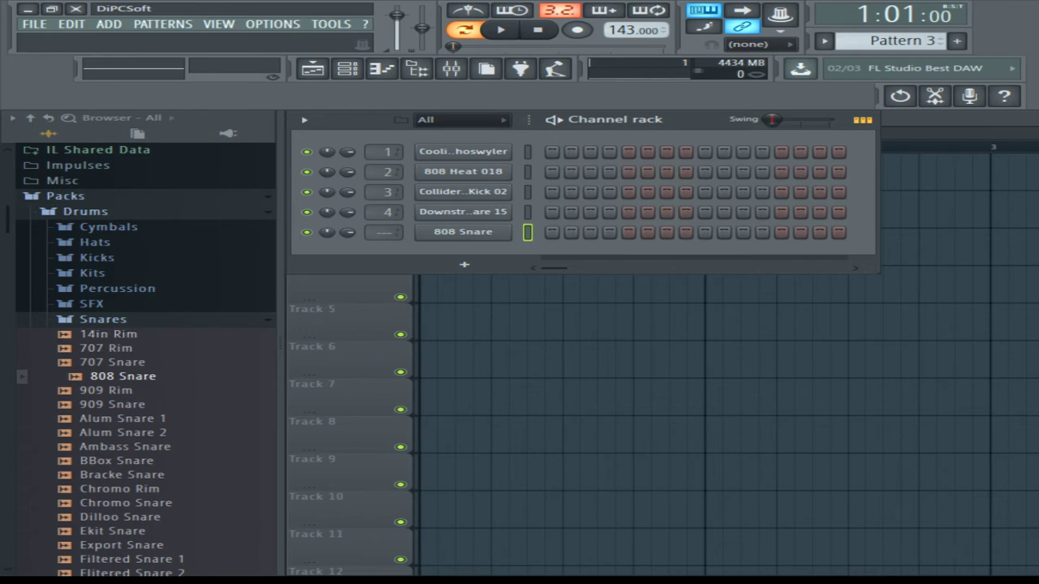
Step: Place one-step C5 notes at steps 1 and 3 of bar 1 in the Collider Tuned Kick 02 Piano roll and start playback
left_click(464, 192)
key("F7")
left_click(375, 361)
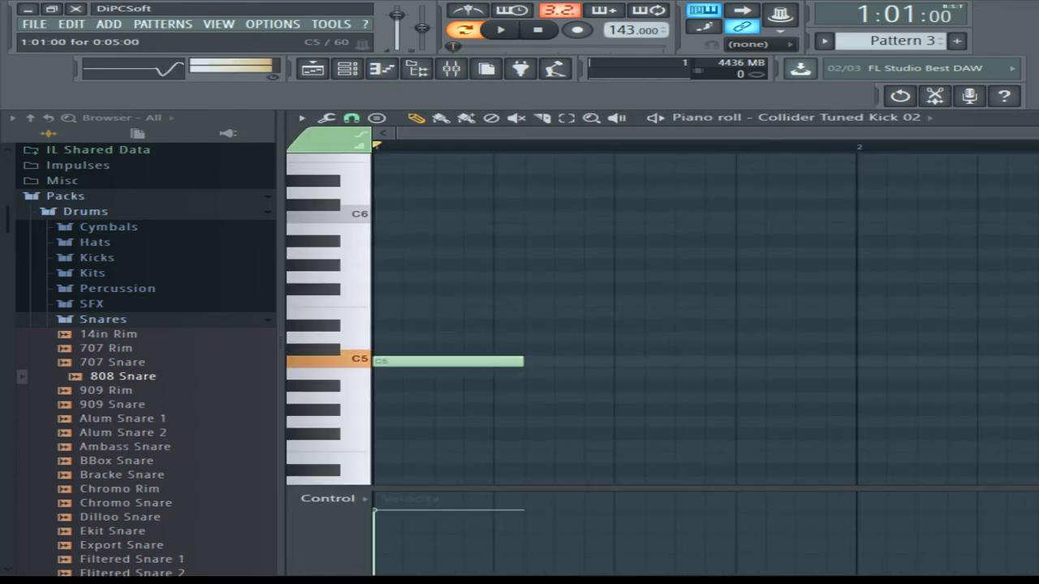
left_click_drag(523, 361, 401, 361)
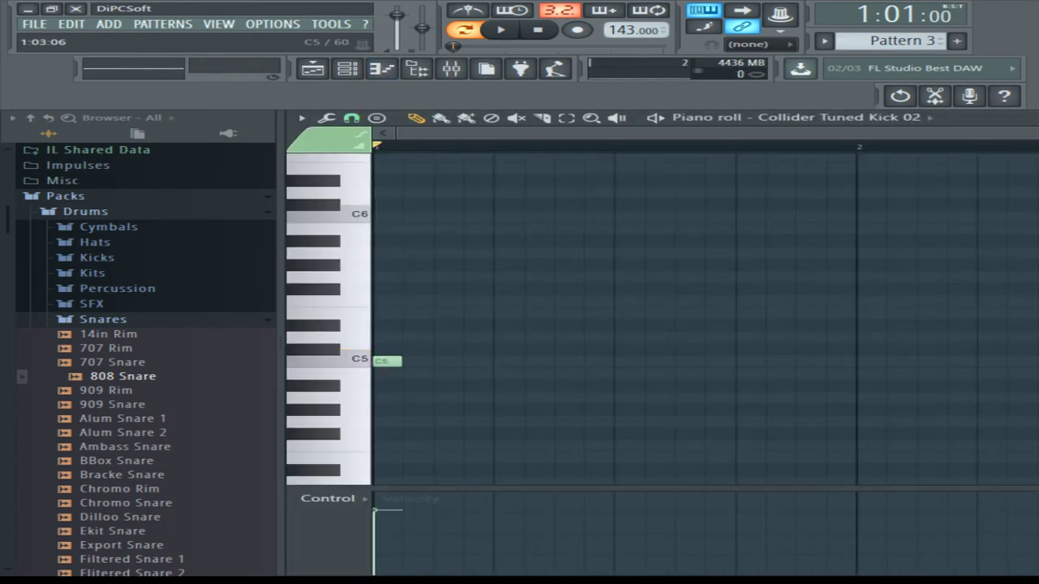
left_click(442, 361)
key("space")
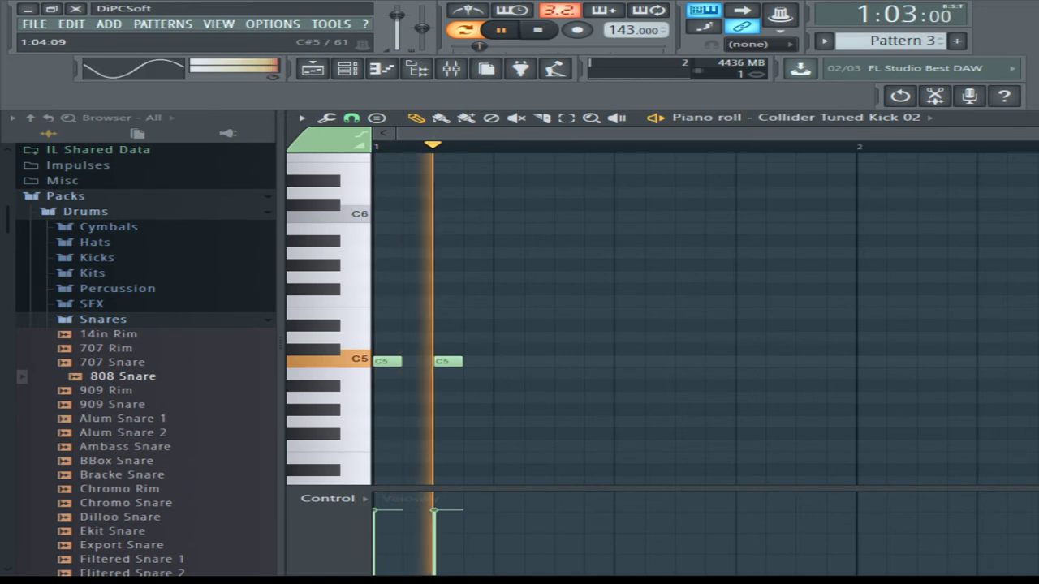
Step: Add one-step C5 kicks at steps 13 and 15 of bars 1 and 2, and play the pattern
left_click(754, 361)
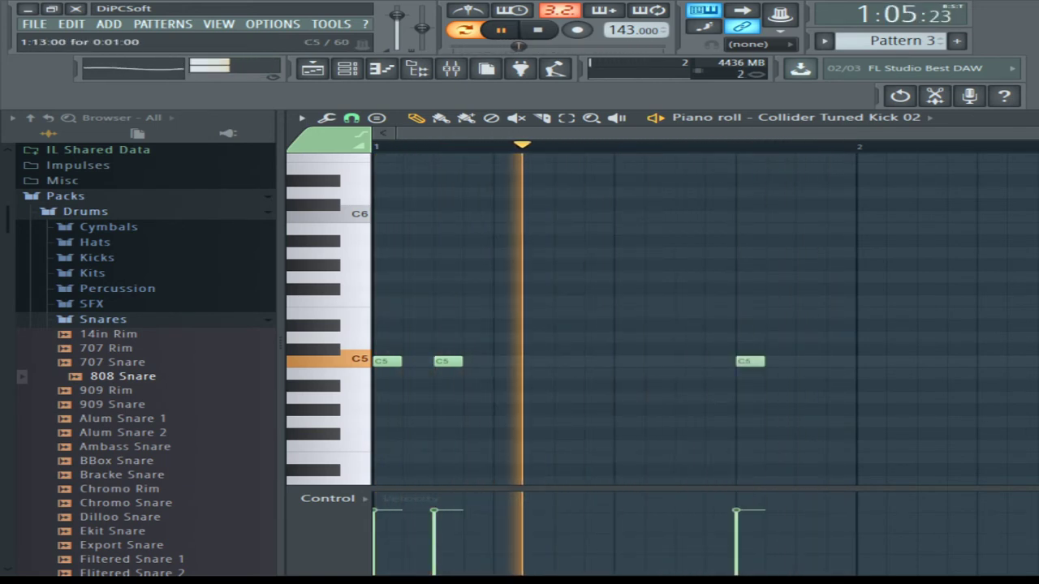
left_click(810, 361)
key("space")
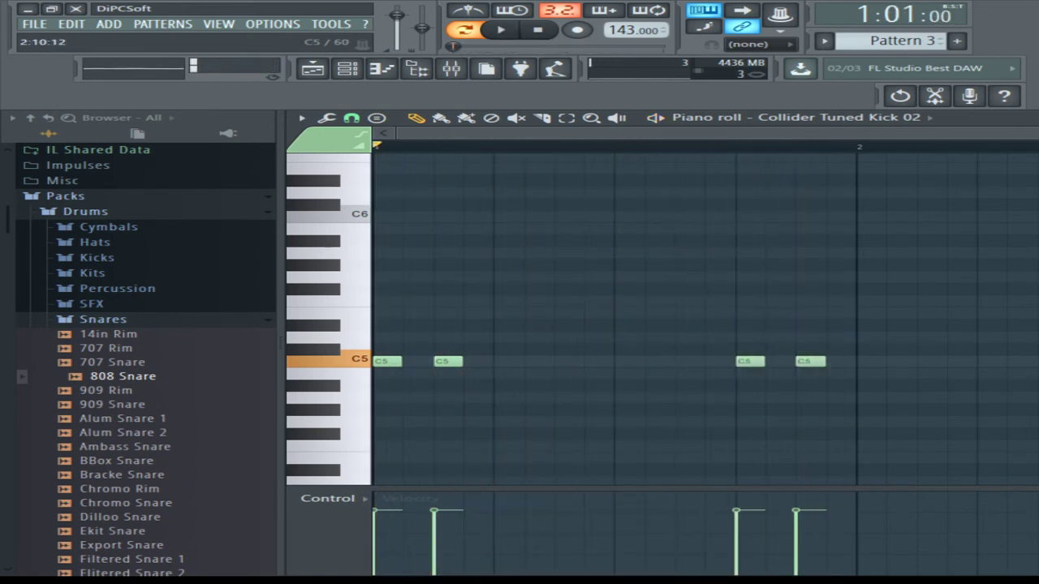
left_click(1038, 361)
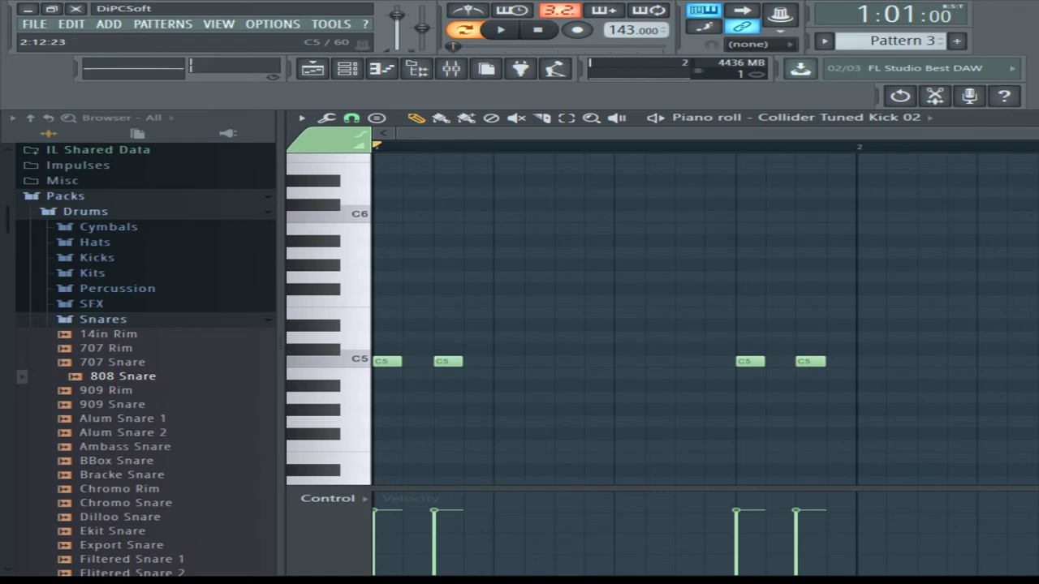
key("space")
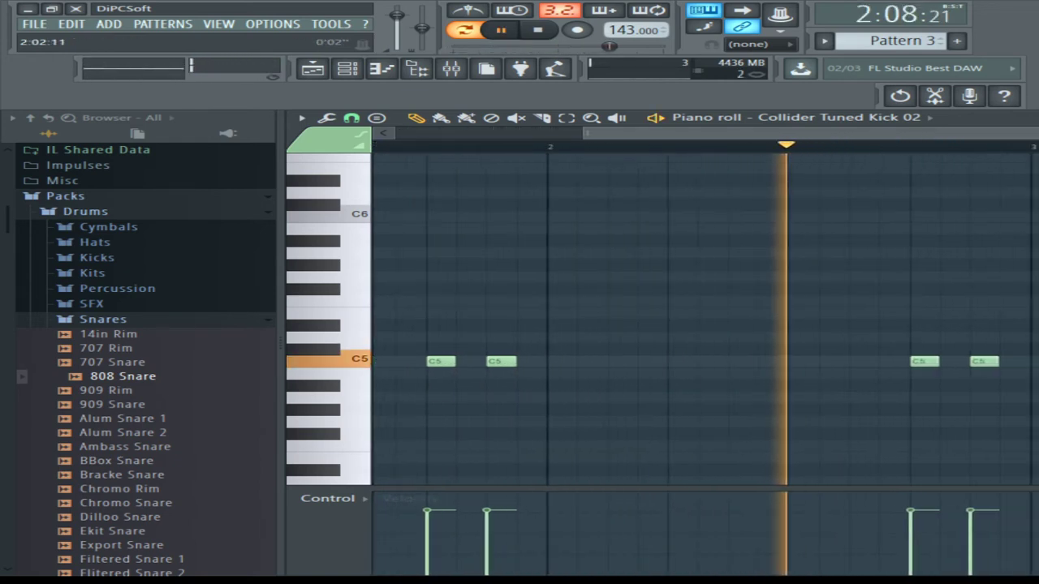
key("space")
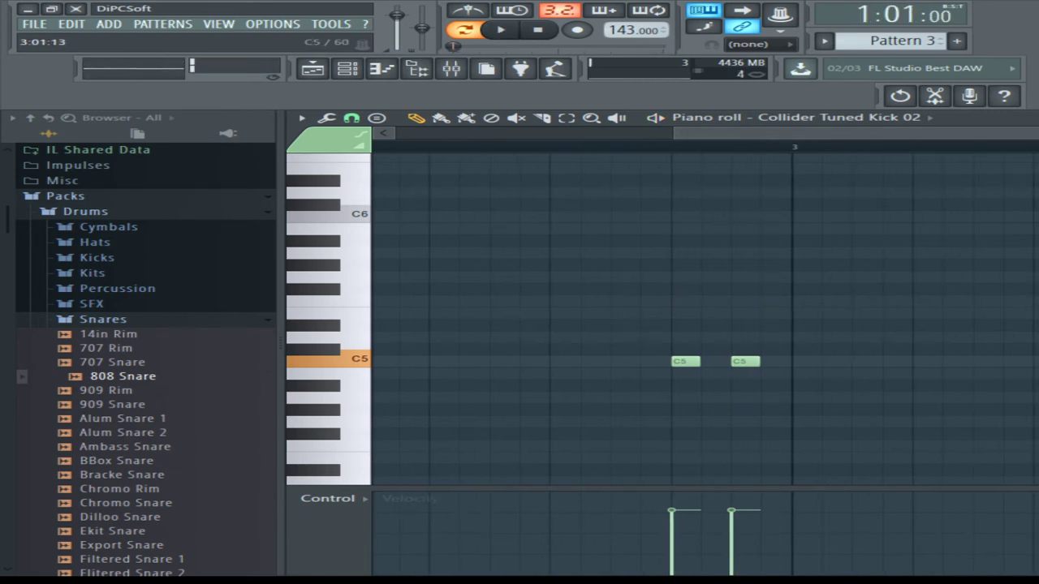
Step: Add C5 kicks at steps 1, 3, 13 and 15 of bar 3, checking by playback, and close the kick's Piano roll
left_click(804, 361)
left_click(858, 361)
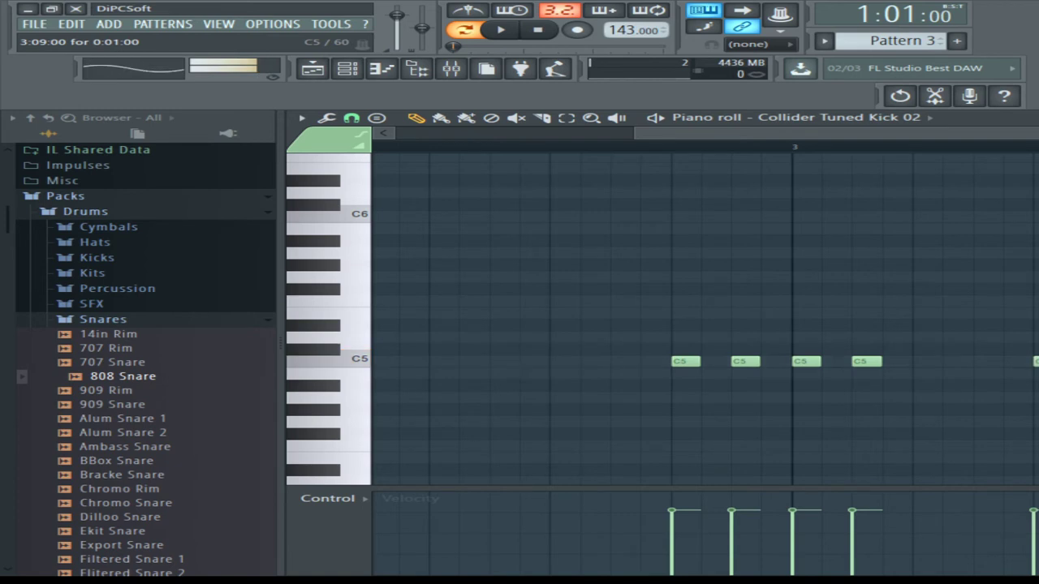
left_click(1038, 361)
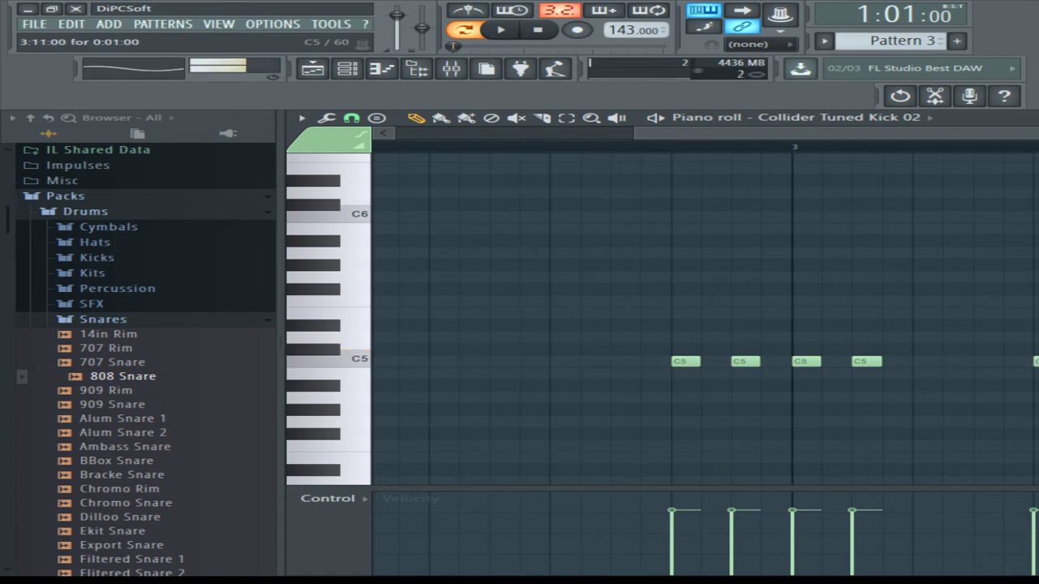
key("space")
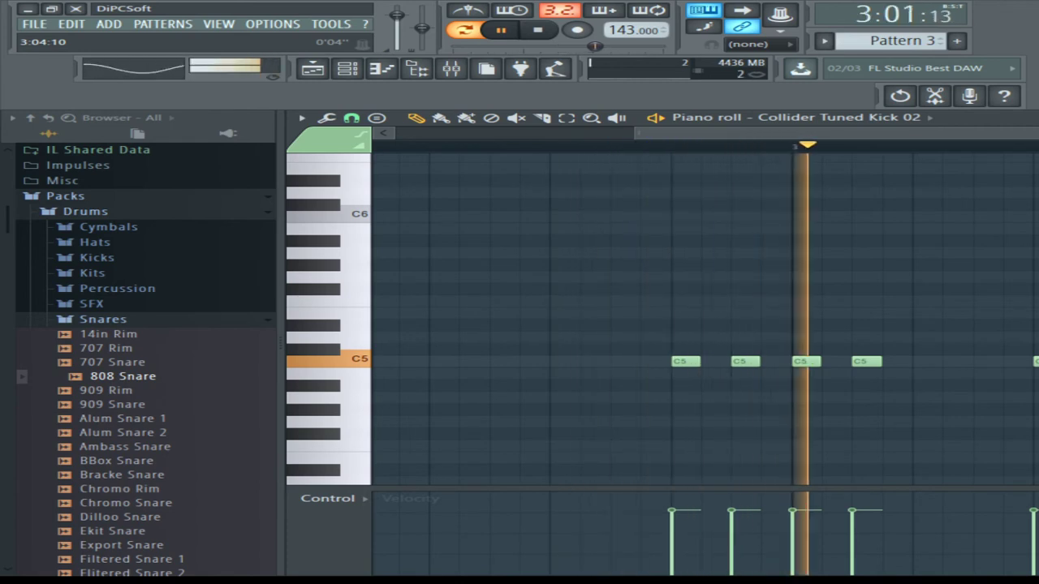
key("space")
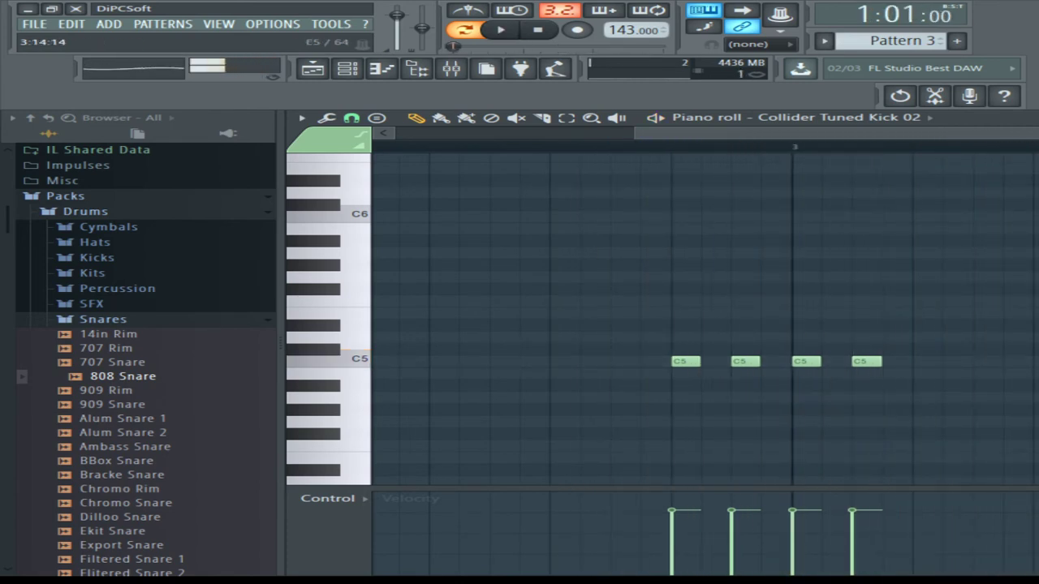
key("space")
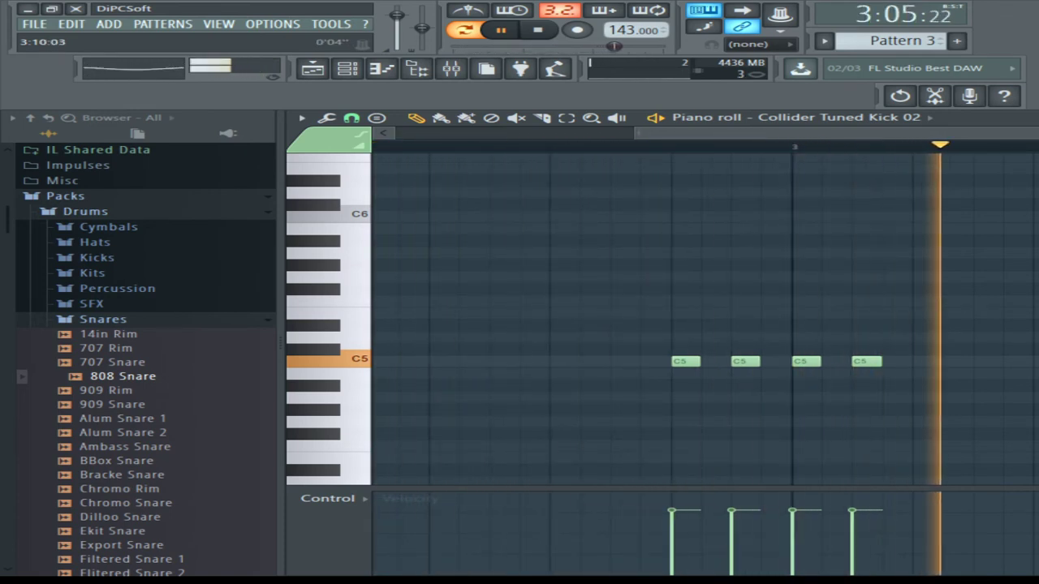
key("space")
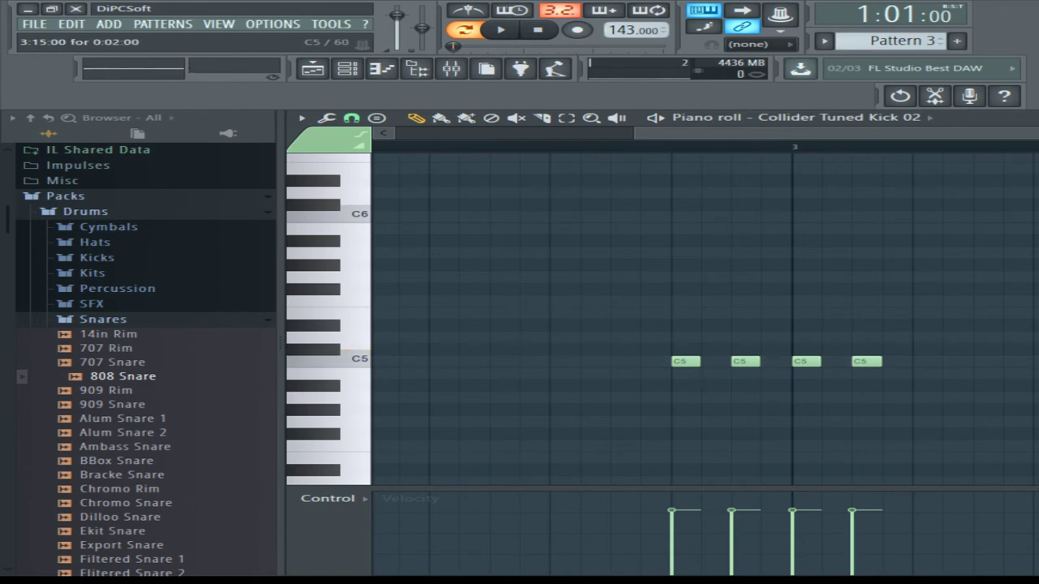
key("space")
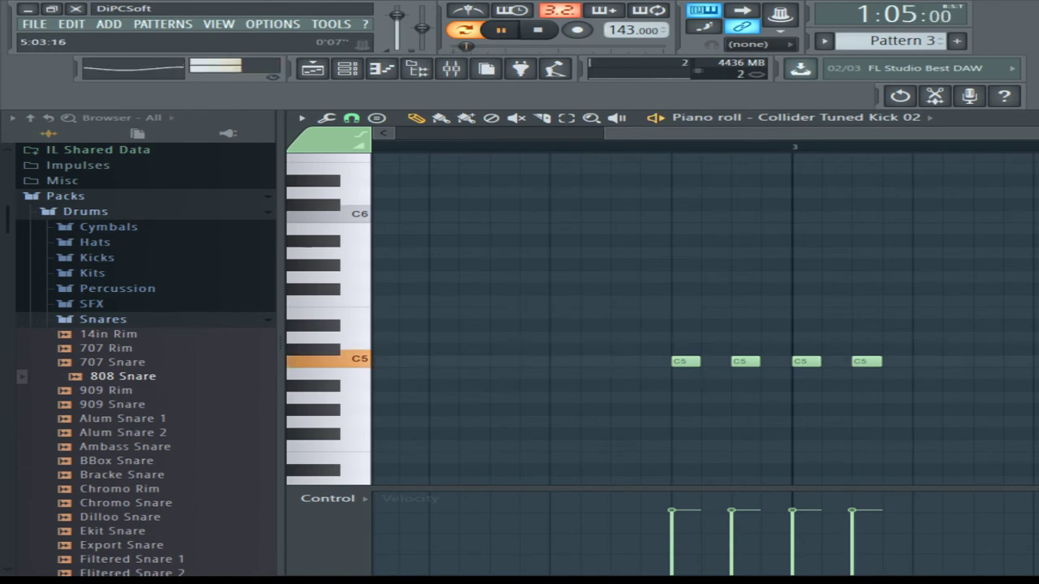
key("Escape")
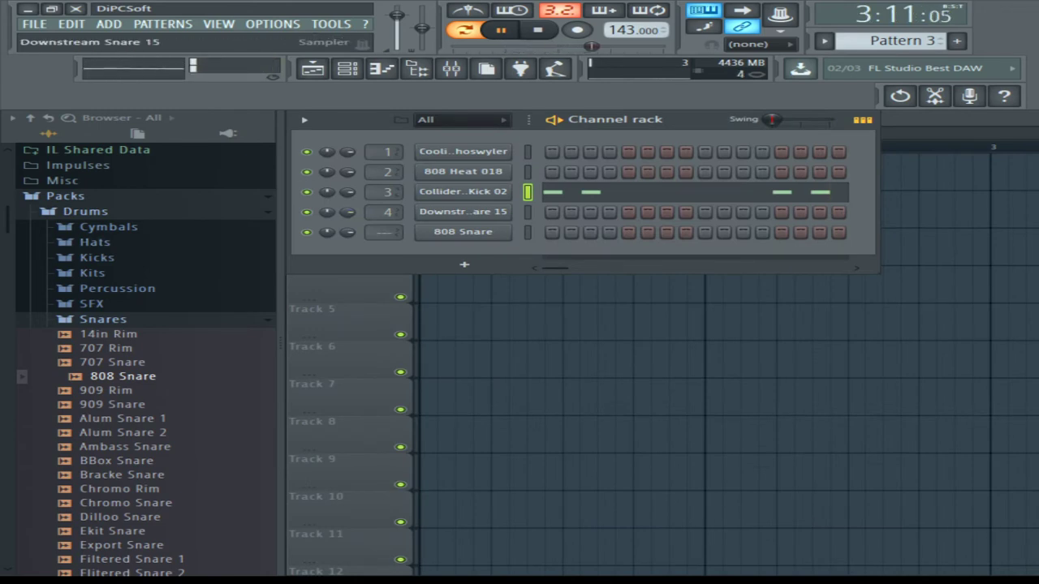
Step: Place three-step C5 notes at step 9 of the bars for Downstream Snare 15, and lower that channel's volume
left_click(464, 211)
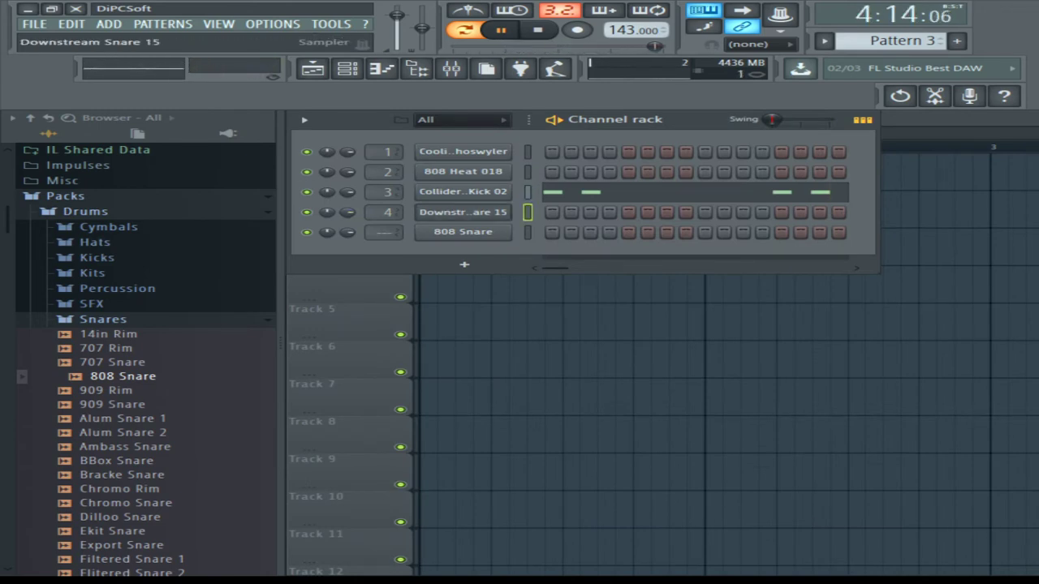
key("F7")
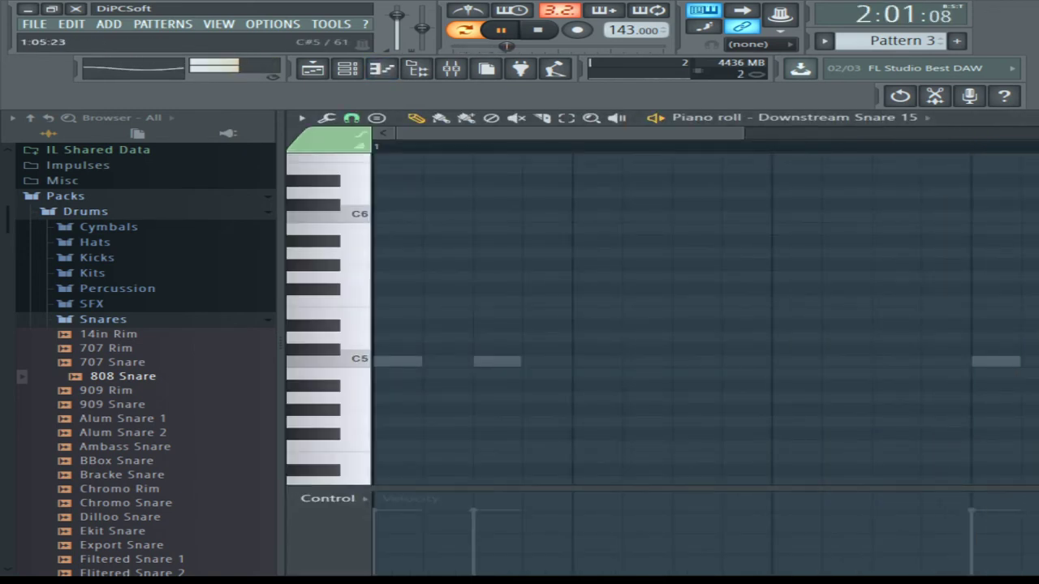
left_click(780, 362)
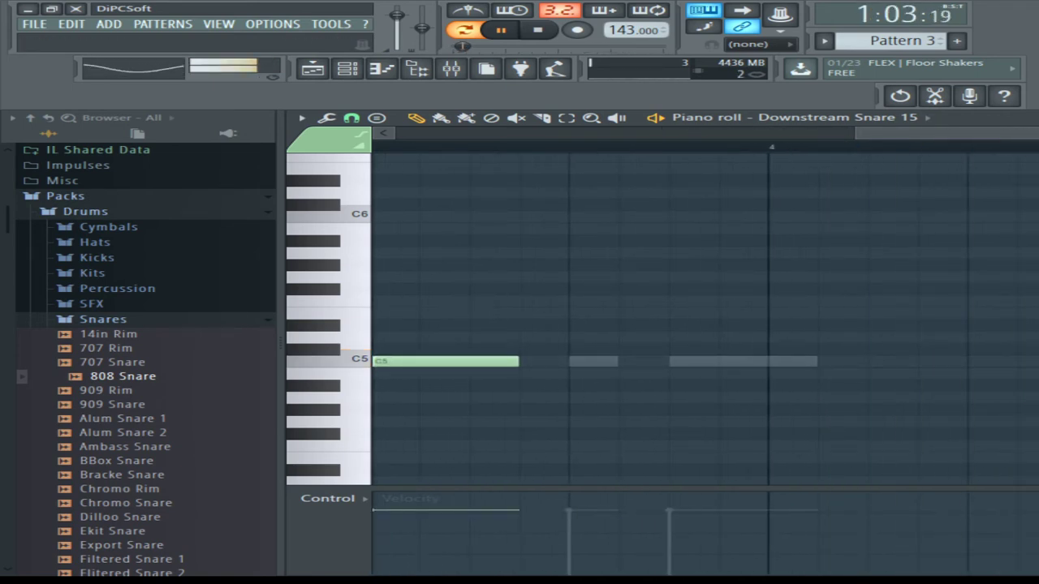
key("Escape")
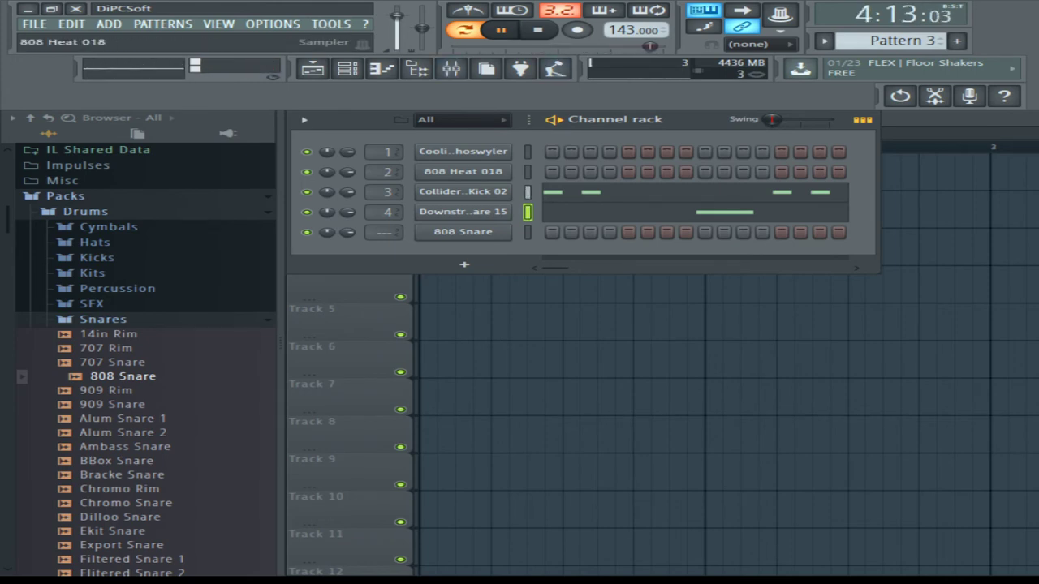
left_click_drag(347, 212, 347, 242)
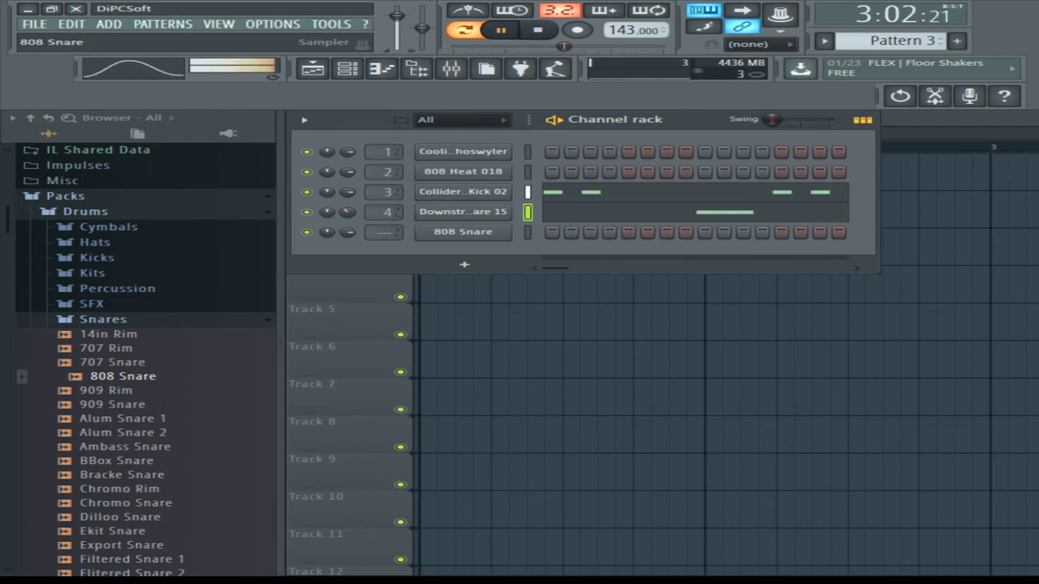
Step: In Pattern 4, place one-step C5 notes at steps 1 and 7 of bar 1 in the 808 Snare Piano roll
mouse_move(901, 42)
left_mouse_down()
mouse_move(901, 31)
mouse_move(901, 46)
left_mouse_up()
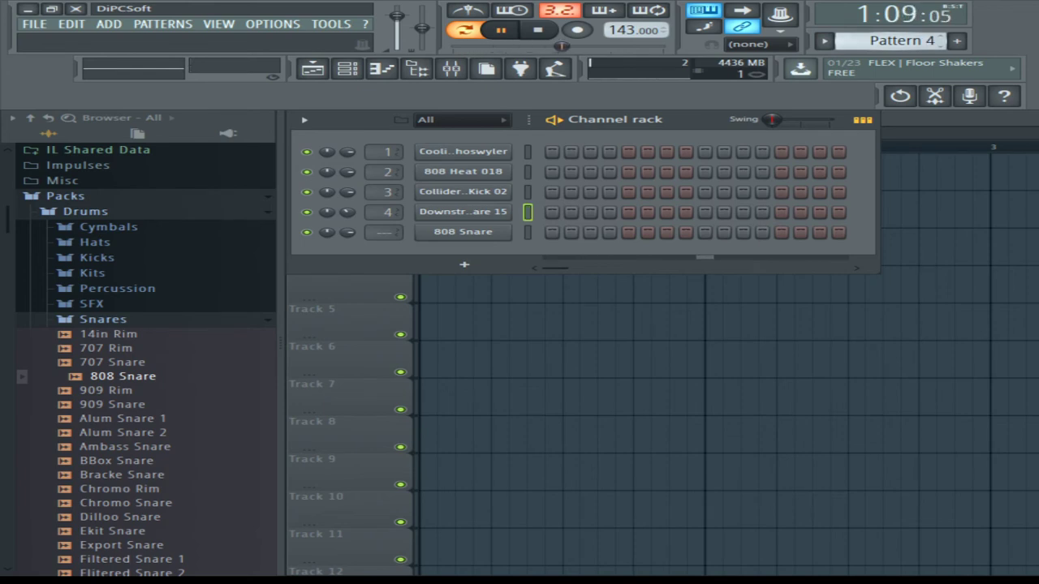
left_click(463, 232)
left_click(381, 69)
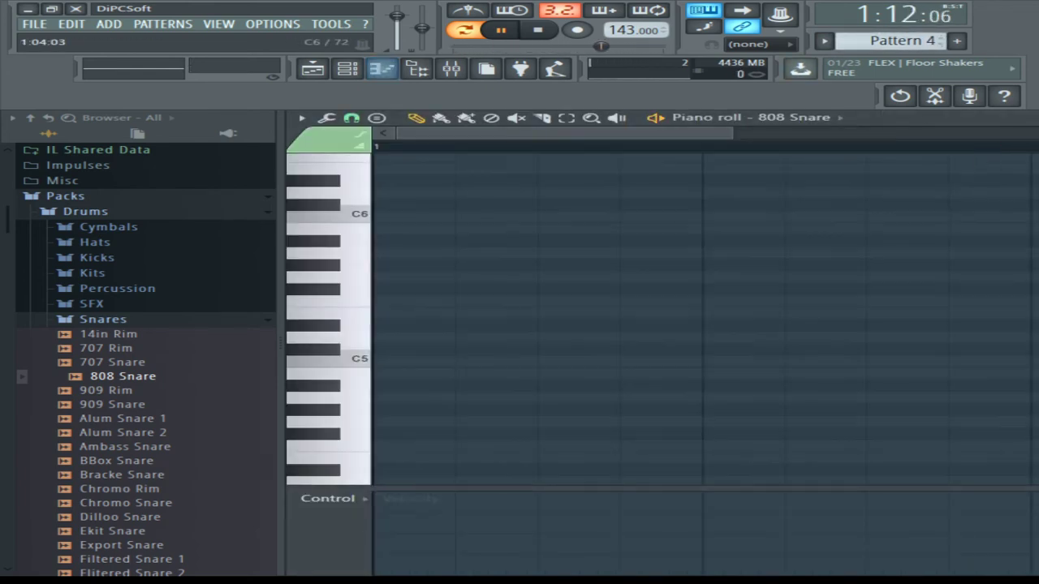
left_click(390, 361)
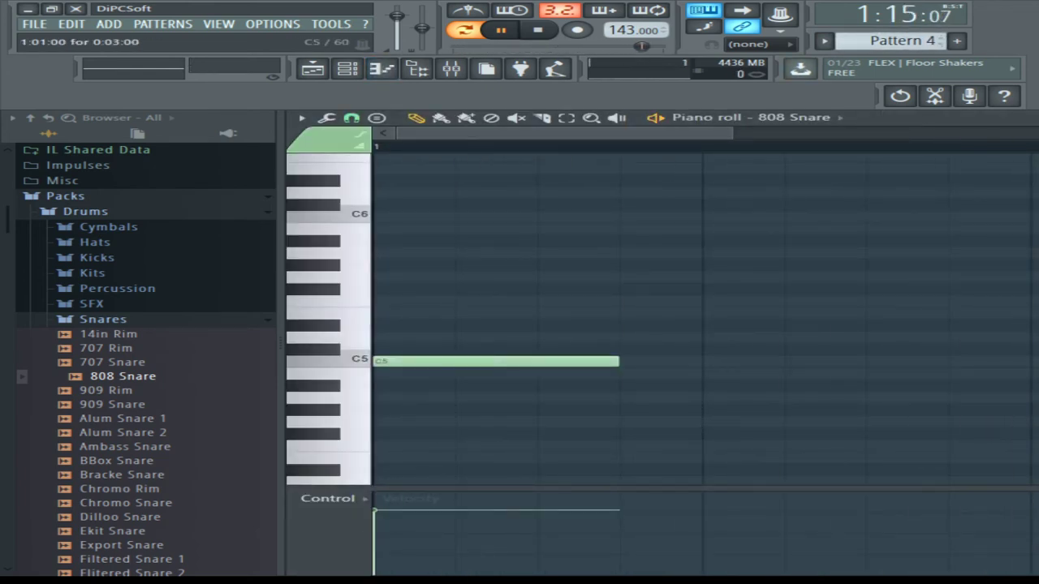
left_click_drag(617, 361, 453, 362)
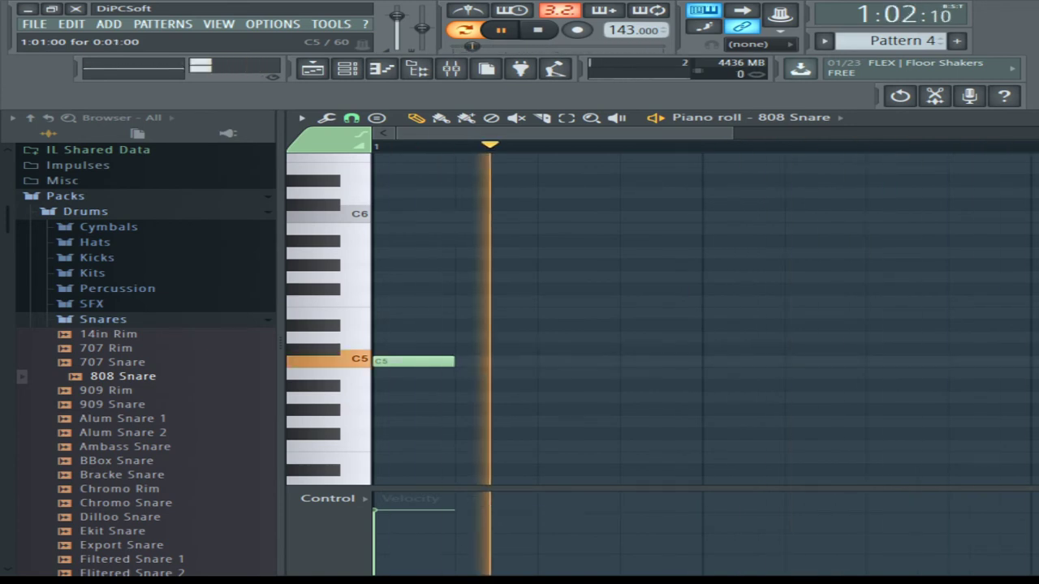
left_click(722, 361)
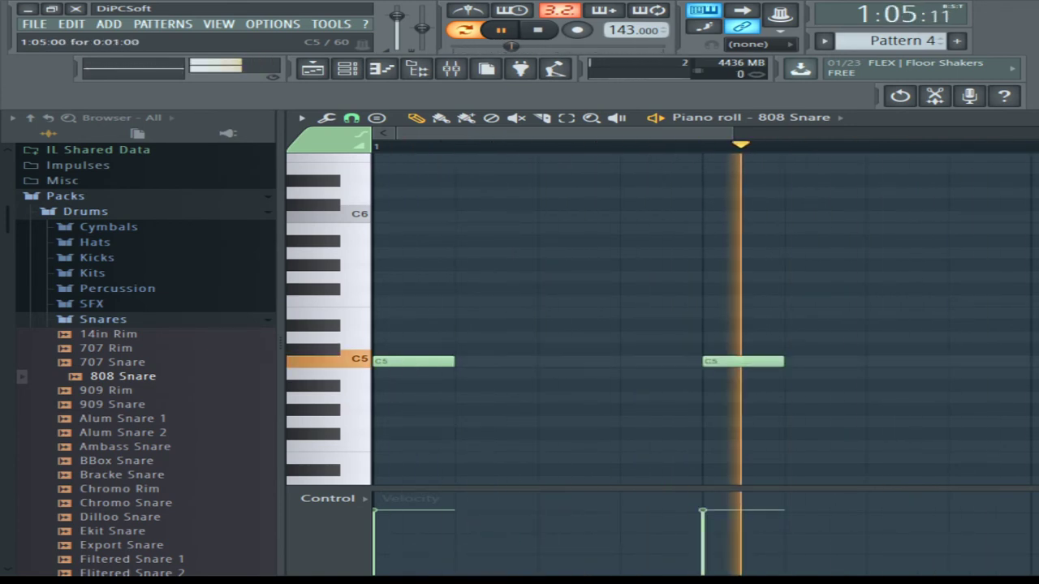
right_click(742, 361)
left_click(893, 361)
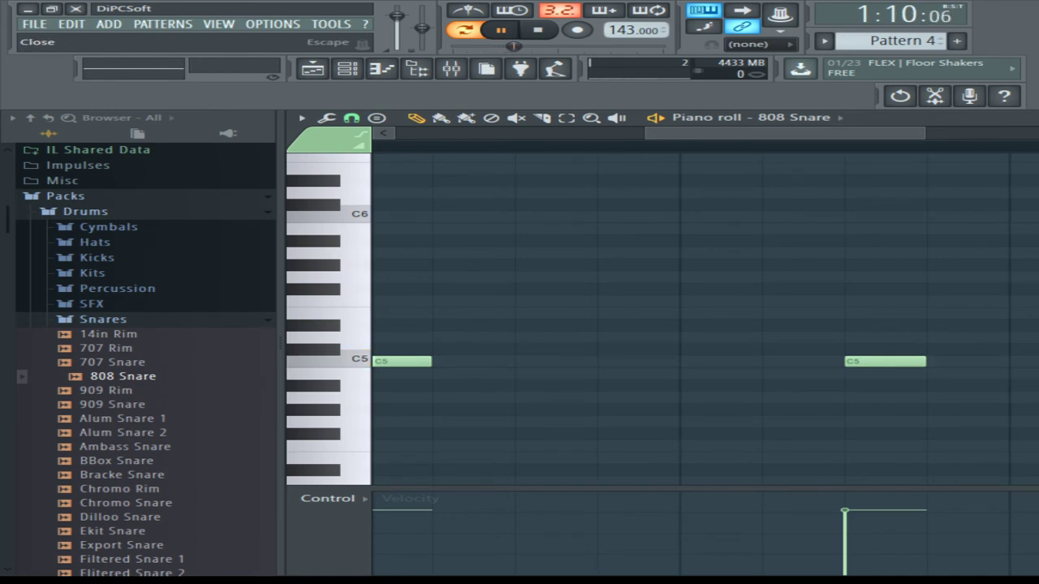
Step: Stop the pattern's playback and replace the 808 Snare Piano roll with the Playlist
left_click(1030, 118)
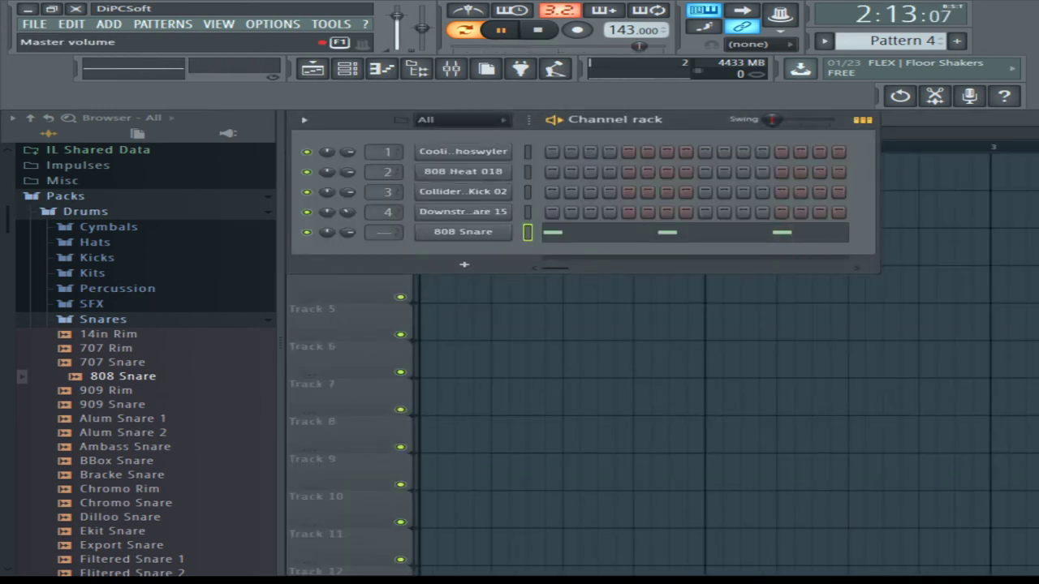
key("space")
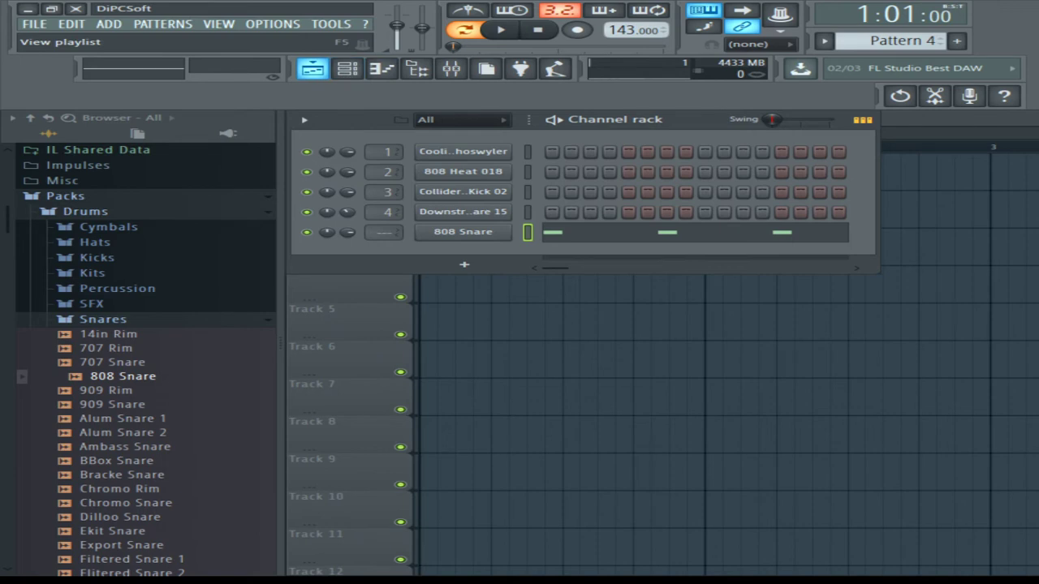
left_click(312, 68)
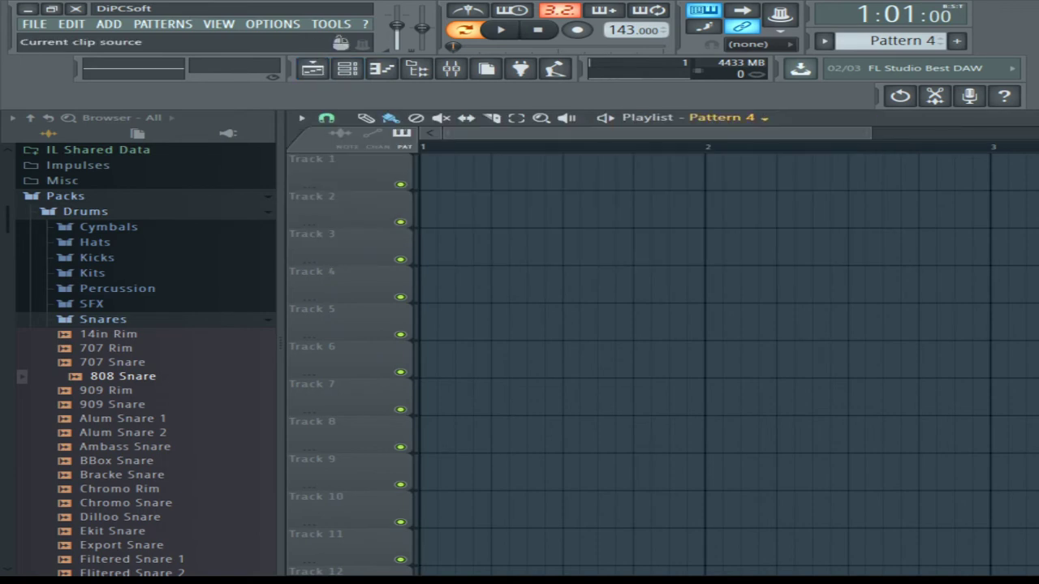
Step: Place a Pattern 1 clip on Track 1 at bar 1 of the Playlist and shorten it to one step
left_click(425, 172)
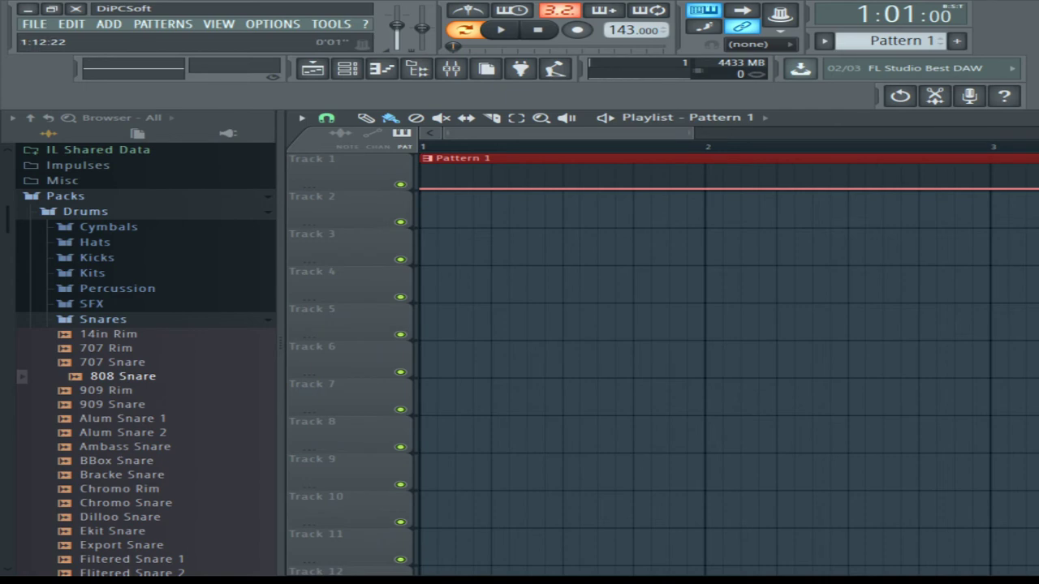
left_click_drag(568, 133, 1038, 133)
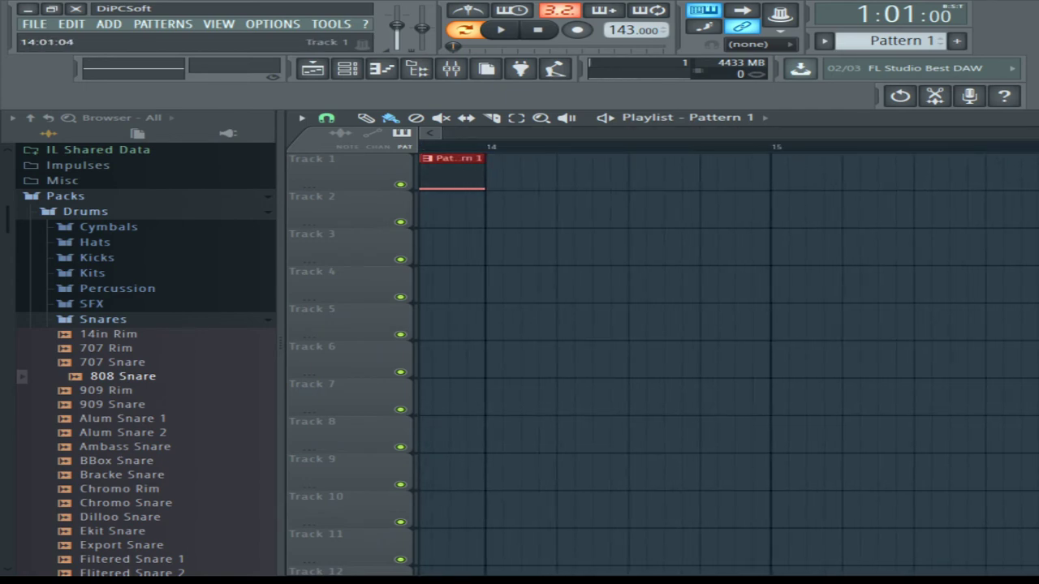
left_click_drag(483, 174, 167, 206)
scroll(714, 361, "left", 8)
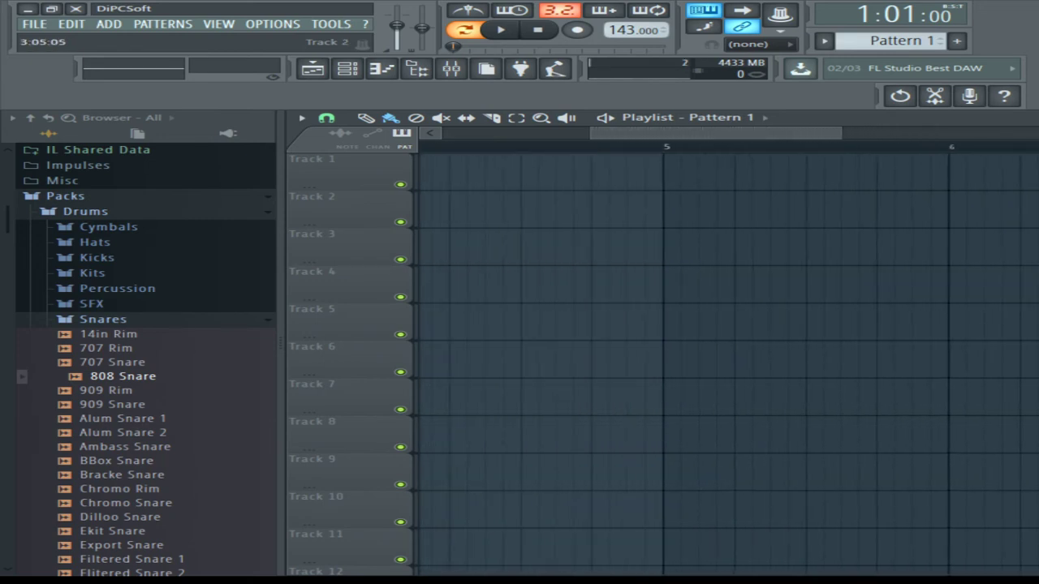
scroll(714, 361, "left", 3)
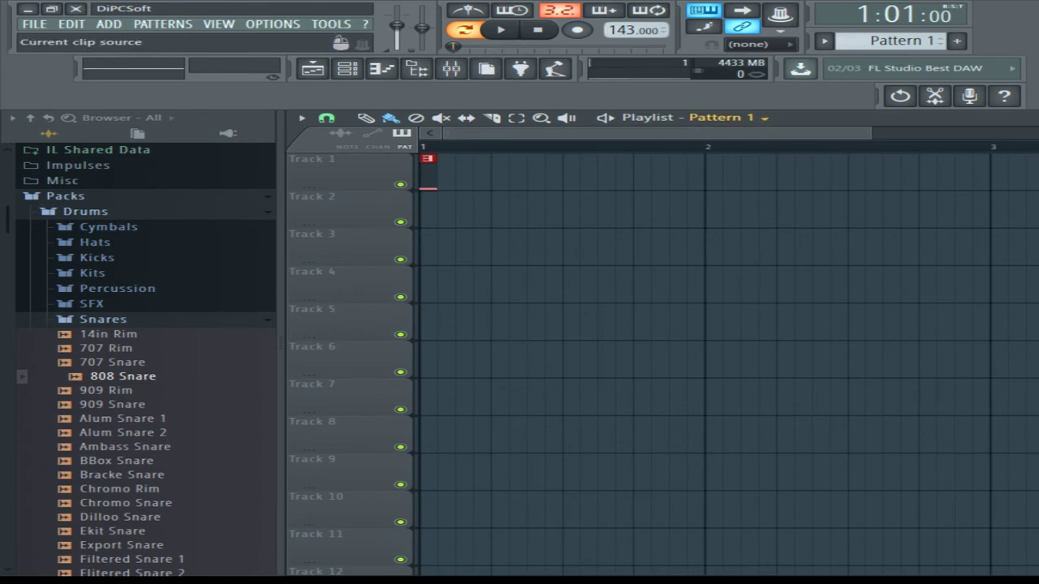
Step: Place two consecutive Pattern 2 clips on Track 2, starting at bars 2 and 6
left_click(425, 210)
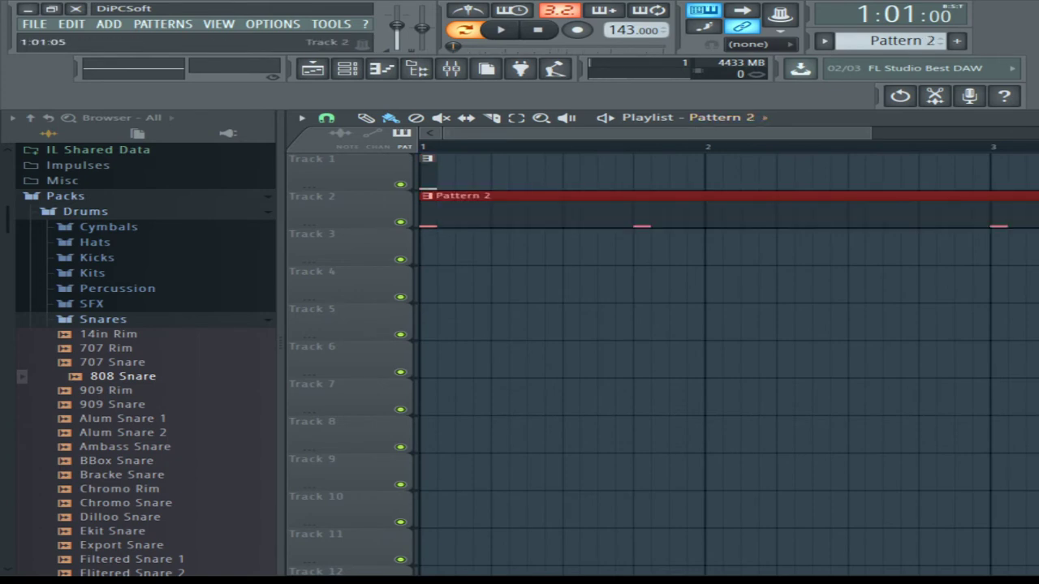
left_click_drag(475, 209, 779, 209)
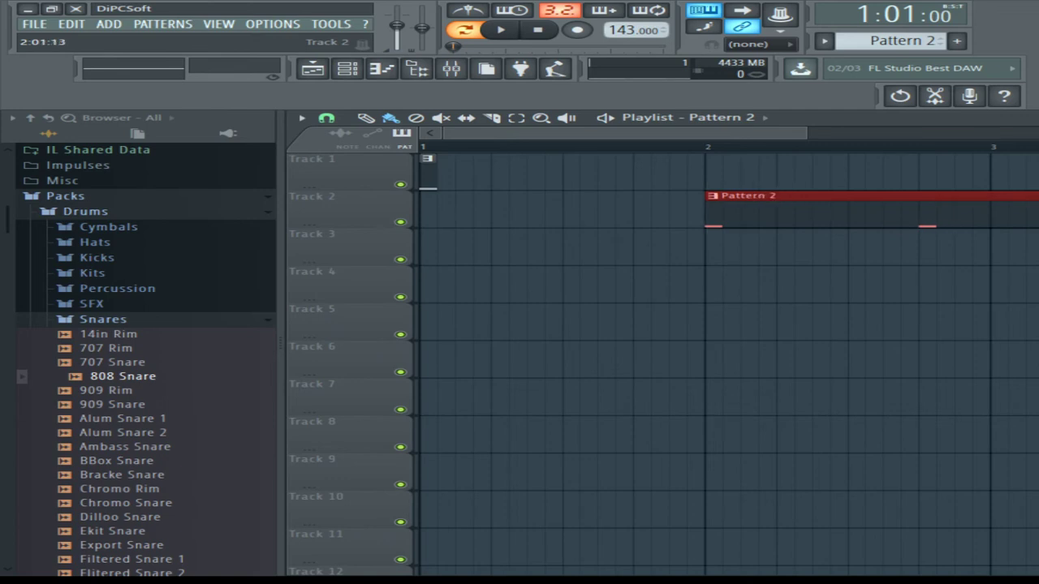
left_click_drag(745, 133, 861, 133)
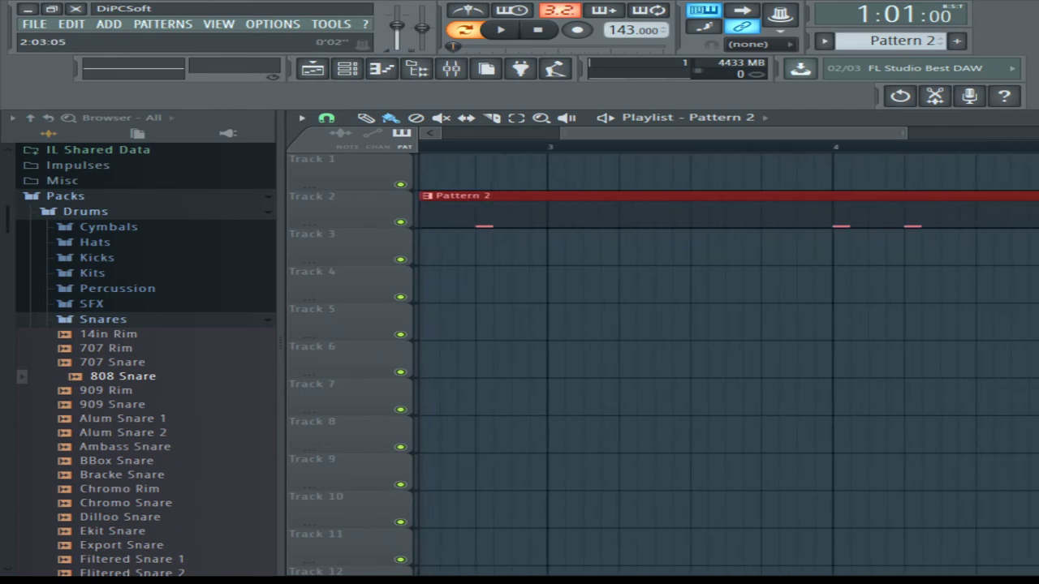
left_click(1035, 209)
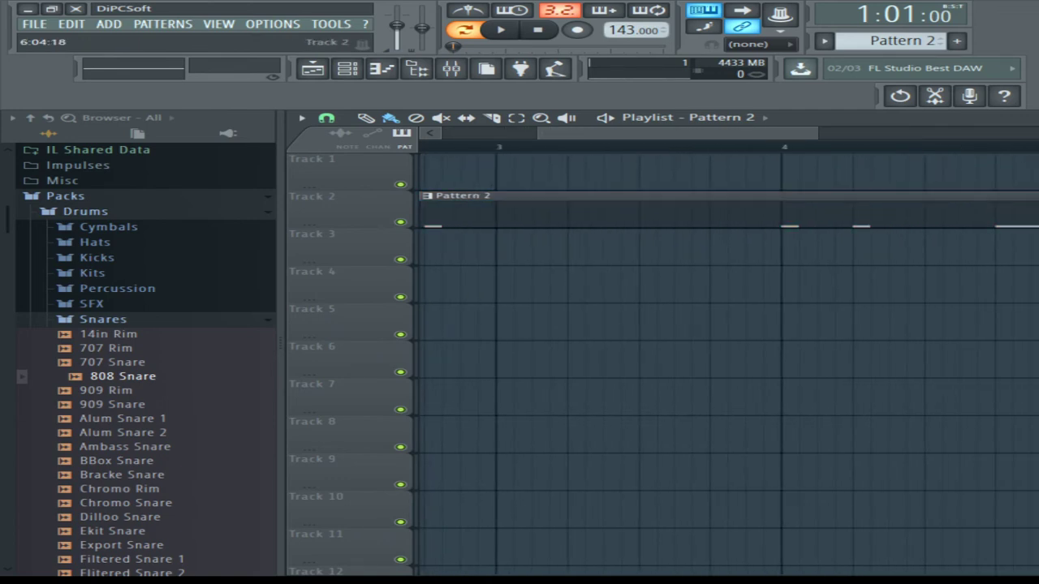
left_click_drag(830, 133, 1038, 133)
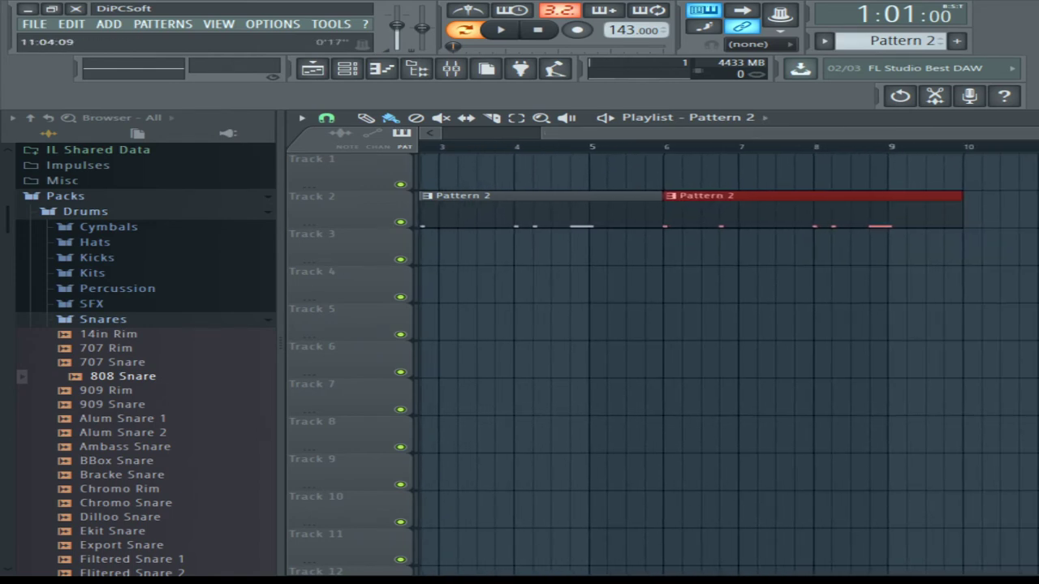
scroll(704, 349, "left", 4)
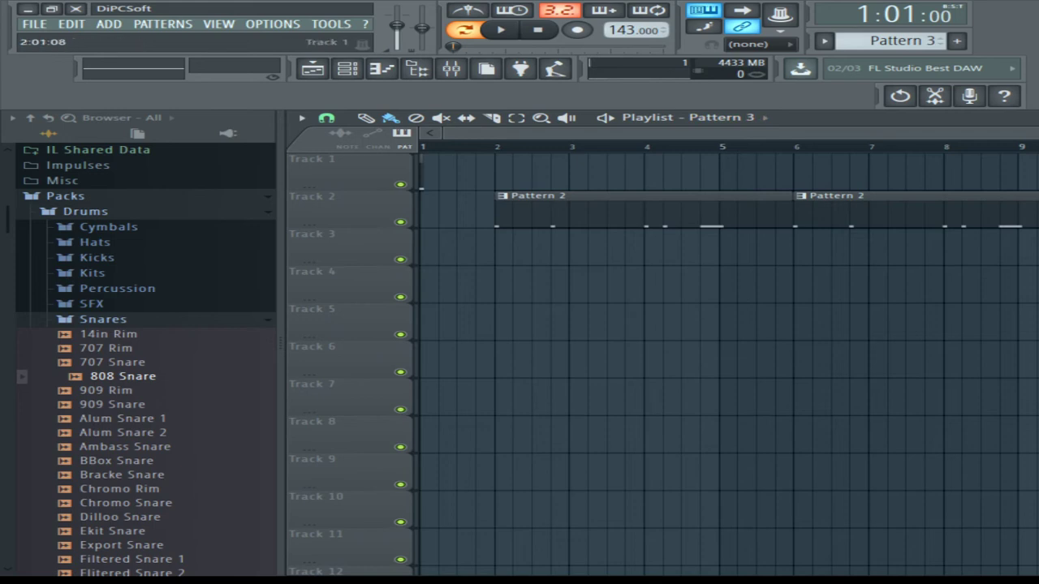
Step: Play the arrangement and delete both Pattern 2 clips from Track 2
key("space")
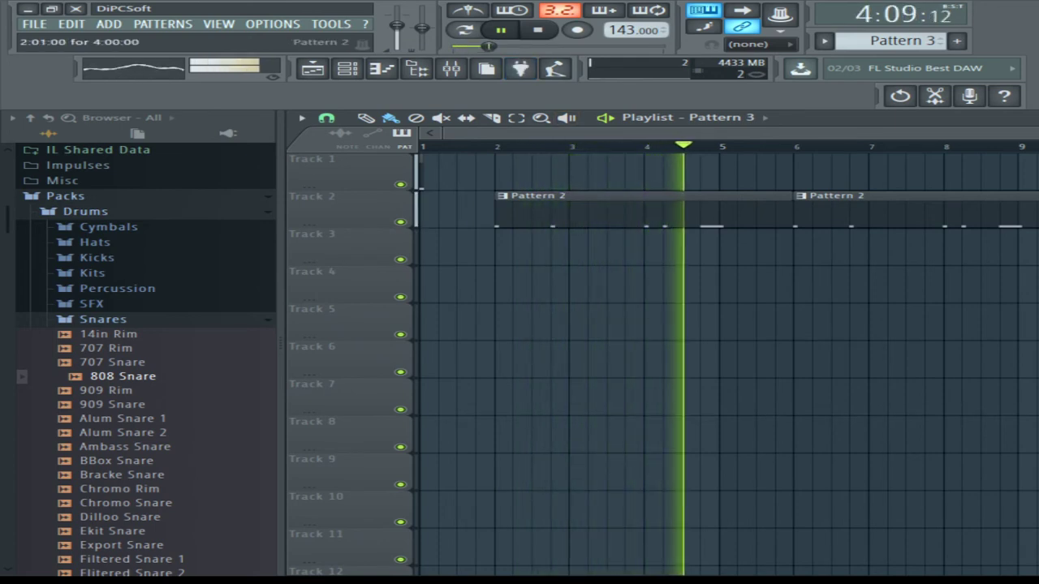
right_click(629, 210)
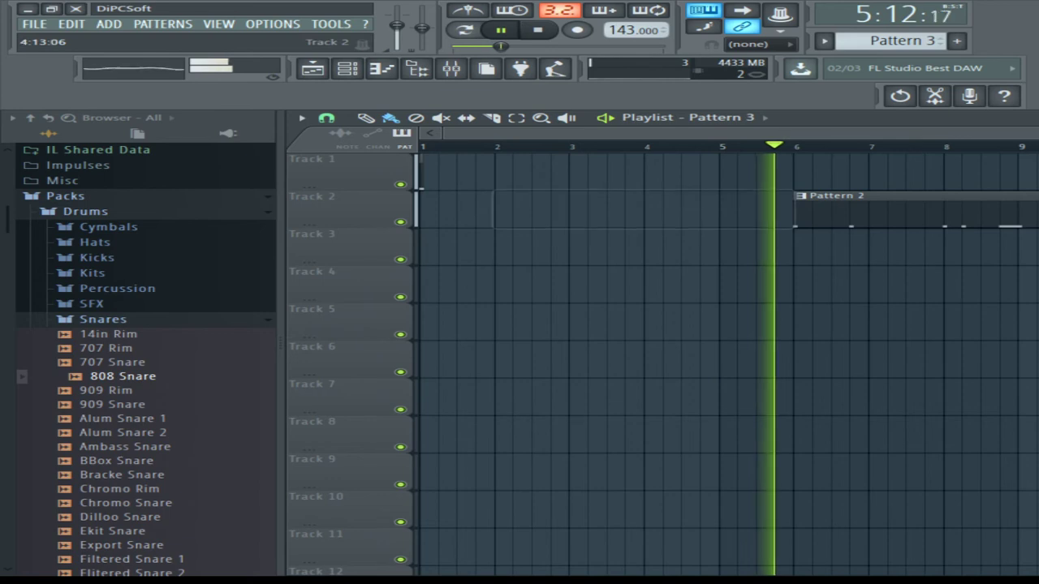
right_click(934, 210)
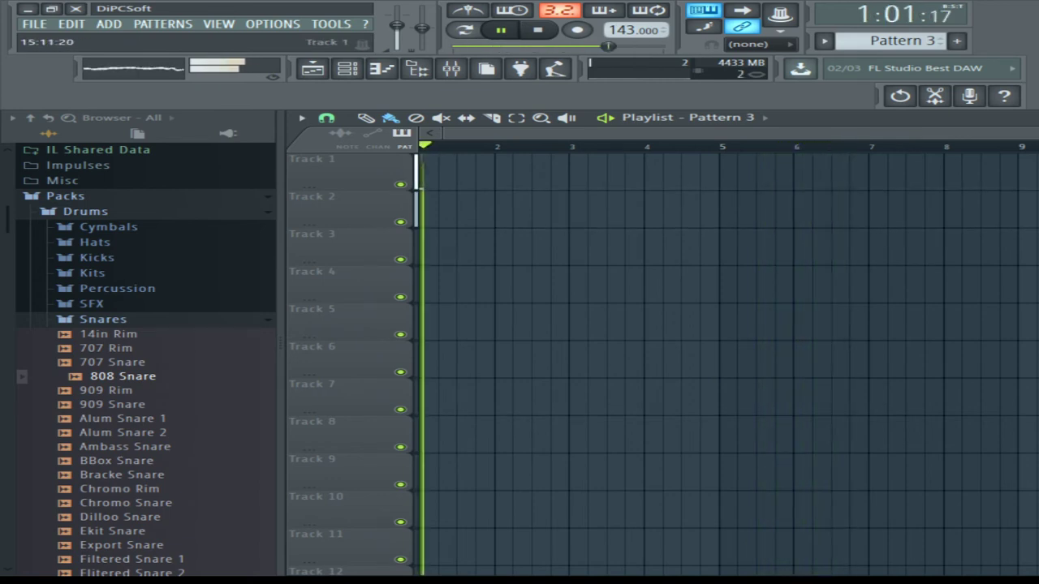
left_click(538, 29)
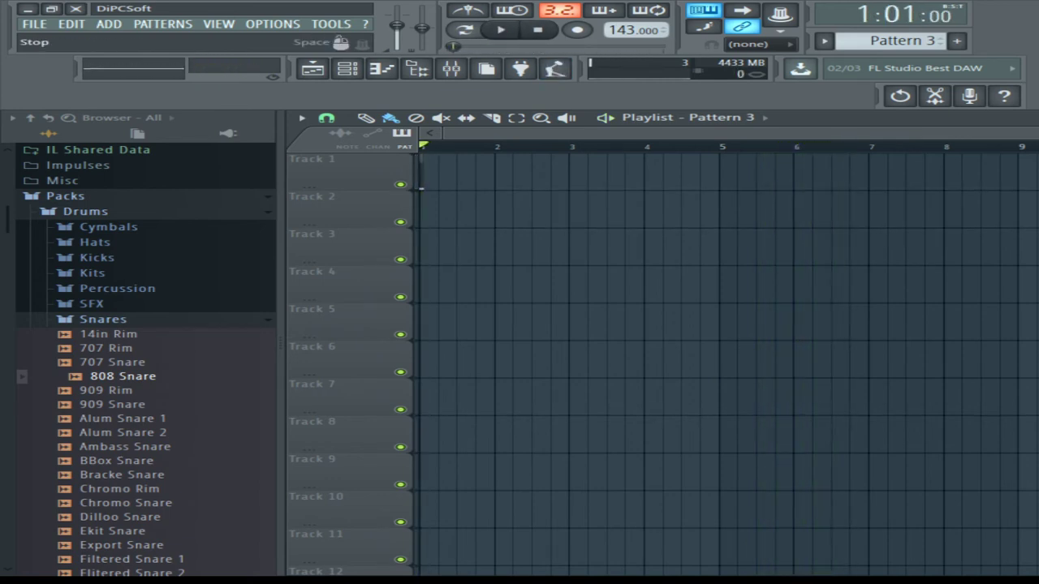
Step: Fill Track 2 with back-to-back Pattern 2 clips from bar 5 to beyond bar 33, and deselect them
left_click(724, 211)
right_click(951, 211)
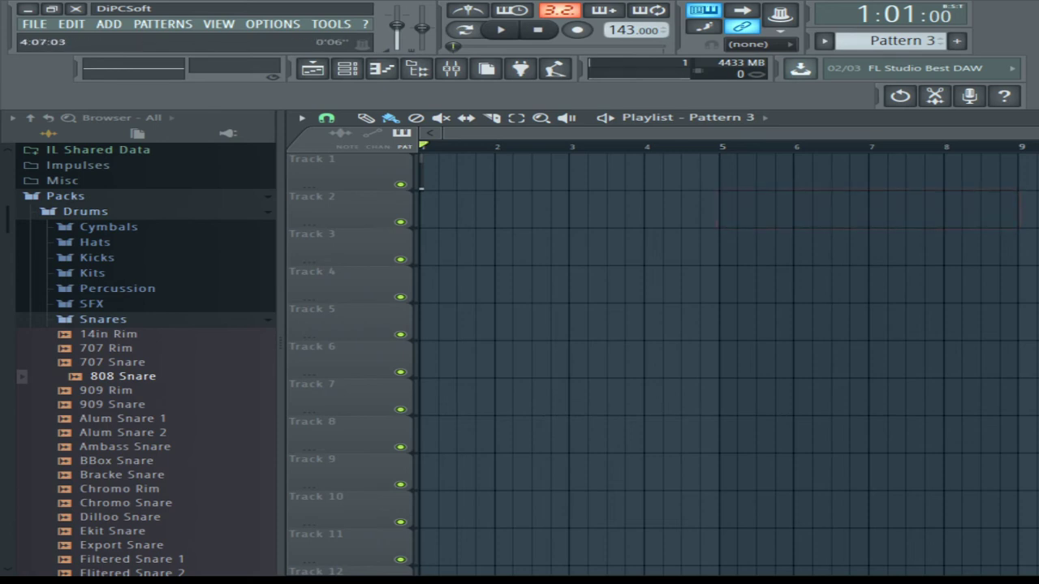
mouse_move(724, 211)
left_mouse_down()
mouse_move(1036, 211)
mouse_move(1037, 187)
left_mouse_up()
scroll(727, 357, "right", 2)
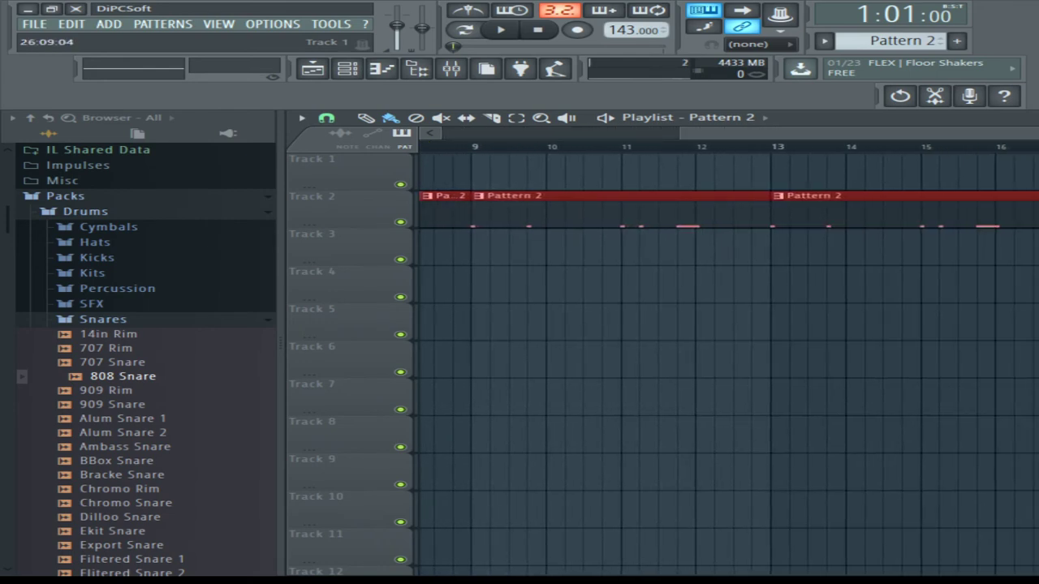
scroll(726, 357, "down", 5)
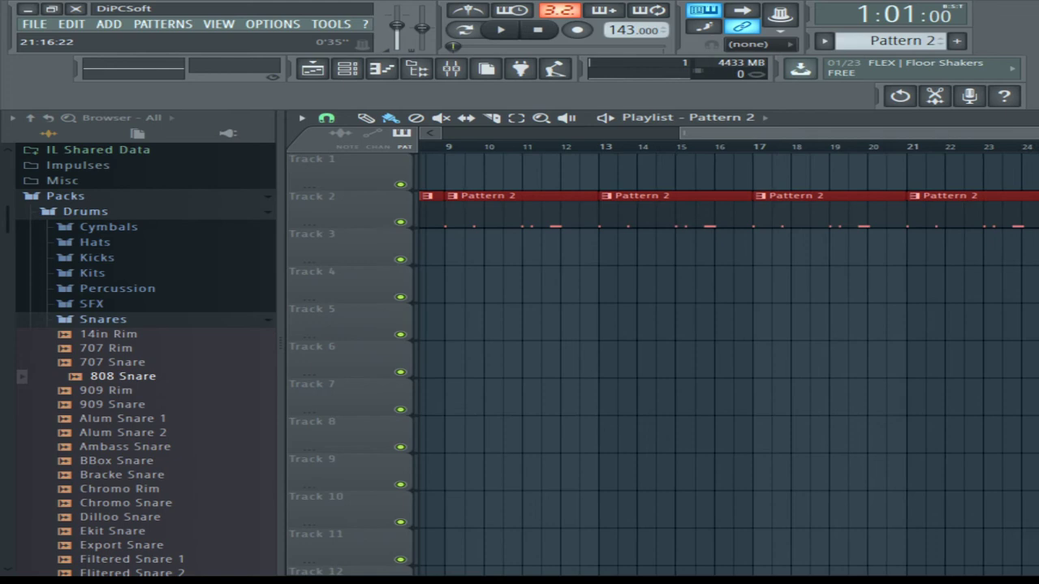
key("ctrl+d")
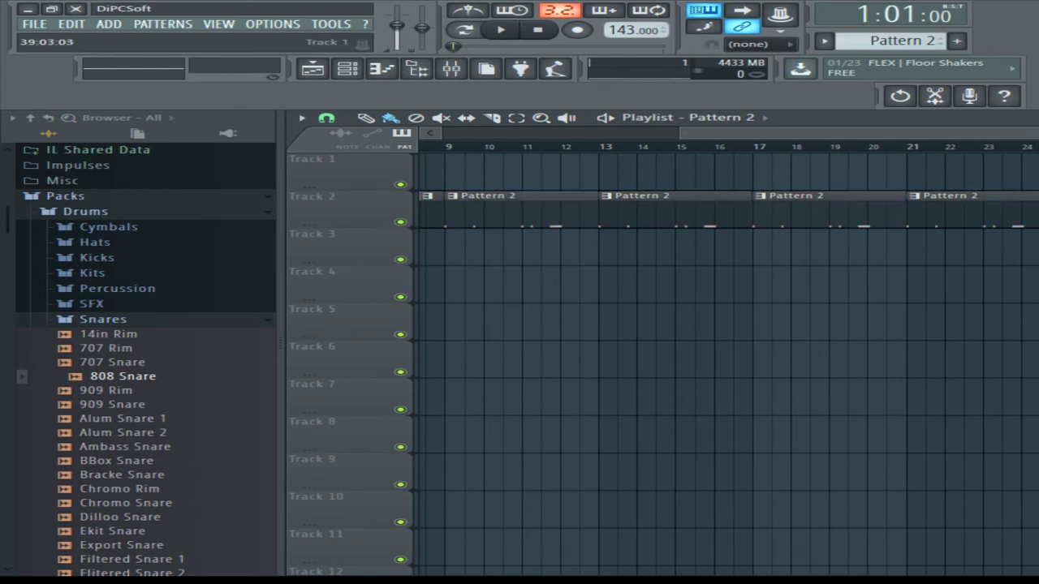
left_click_drag(1031, 133, 856, 133)
Step: During playback, fill Track 3 with back-to-back Pattern 3 clips from bar 13 to beyond bar 33
key("space")
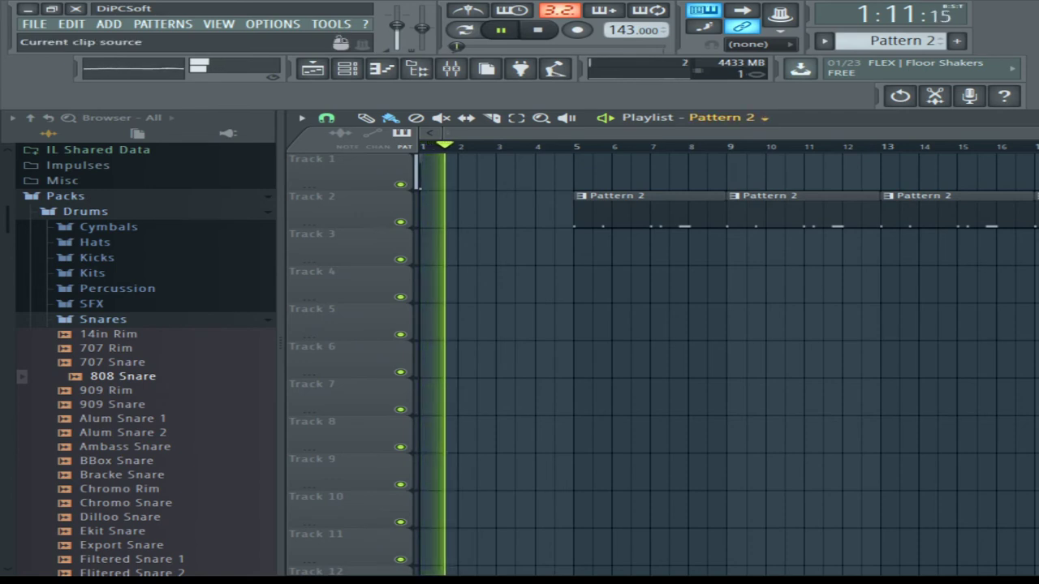
scroll(722, 119, "down", 1)
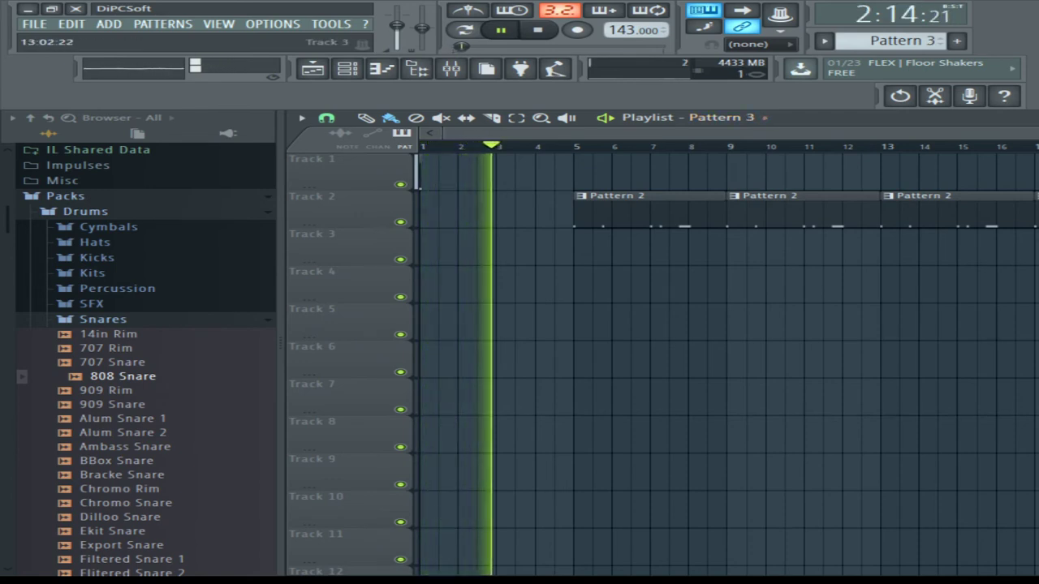
left_click_drag(884, 247, 1037, 224)
scroll(727, 361, "right", 1)
left_click_drag(1038, 133, 1038, 133)
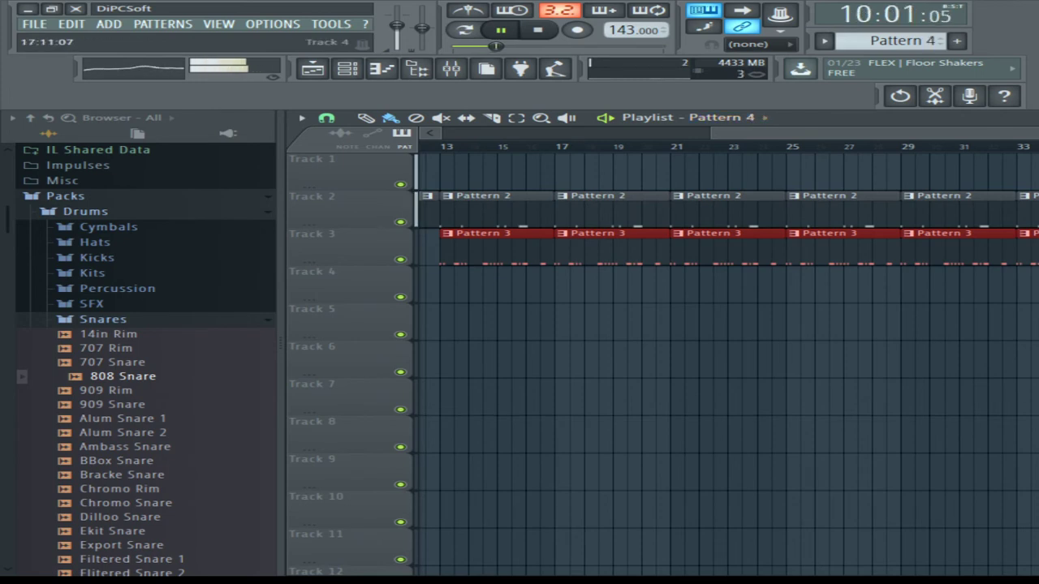
Step: Place Pattern 4 clips on Track 4 at bars 21, 23 and 31 only, and close the Playlist with playback stopped
left_click_drag(672, 284, 971, 284)
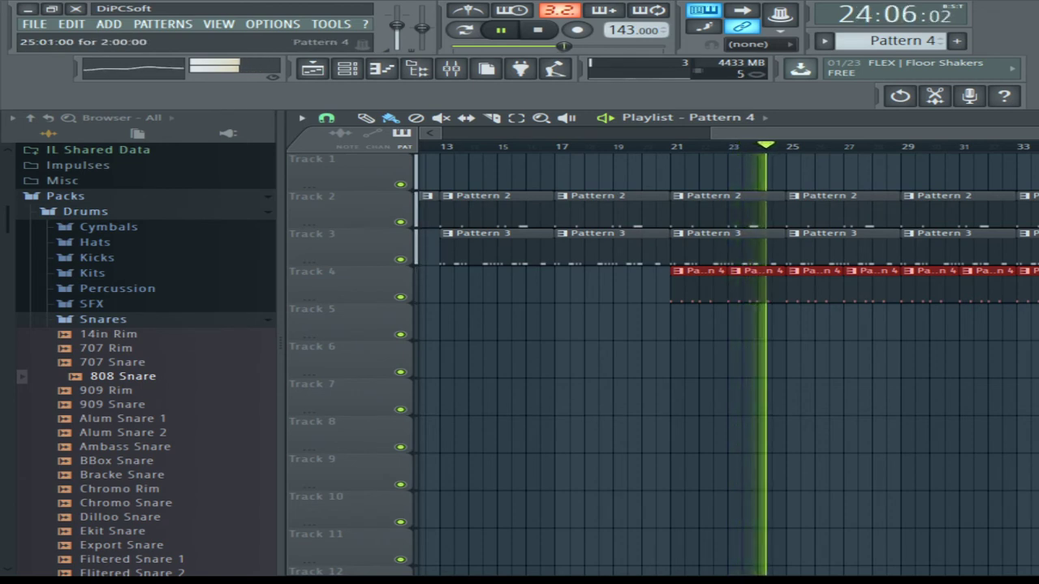
right_click(808, 284)
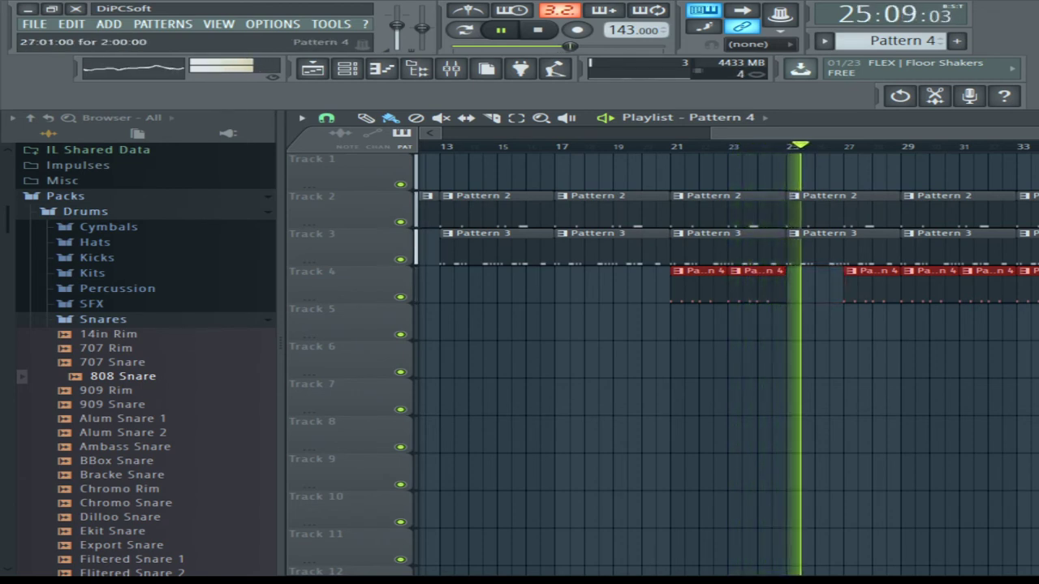
right_click(871, 284)
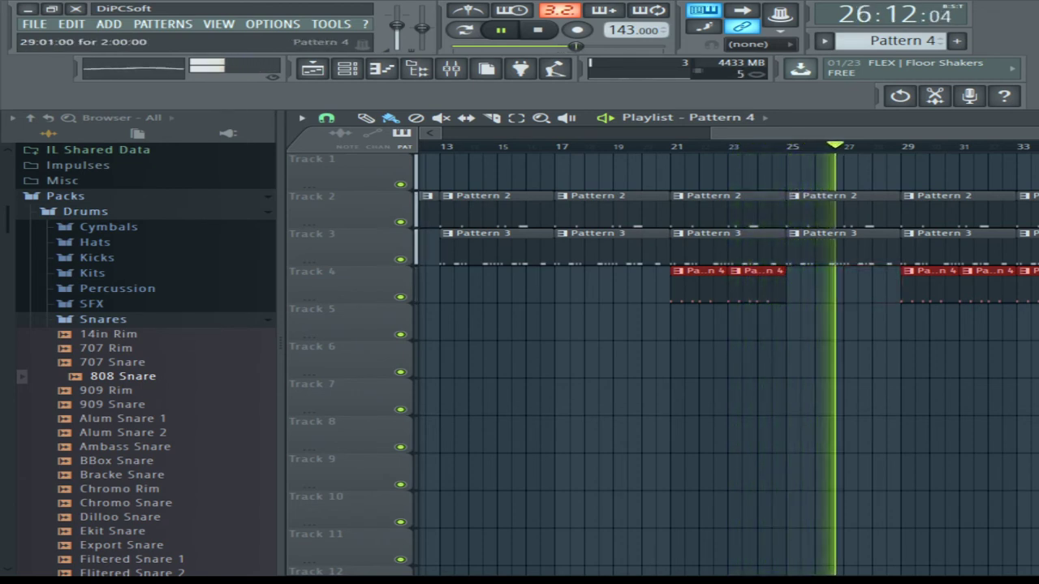
right_click(929, 271)
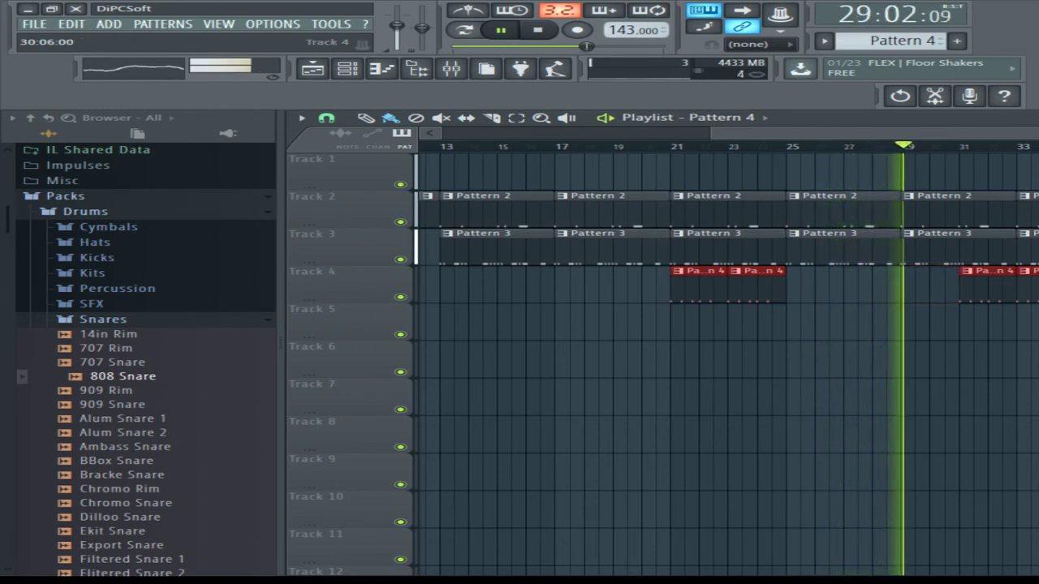
right_click(1034, 280)
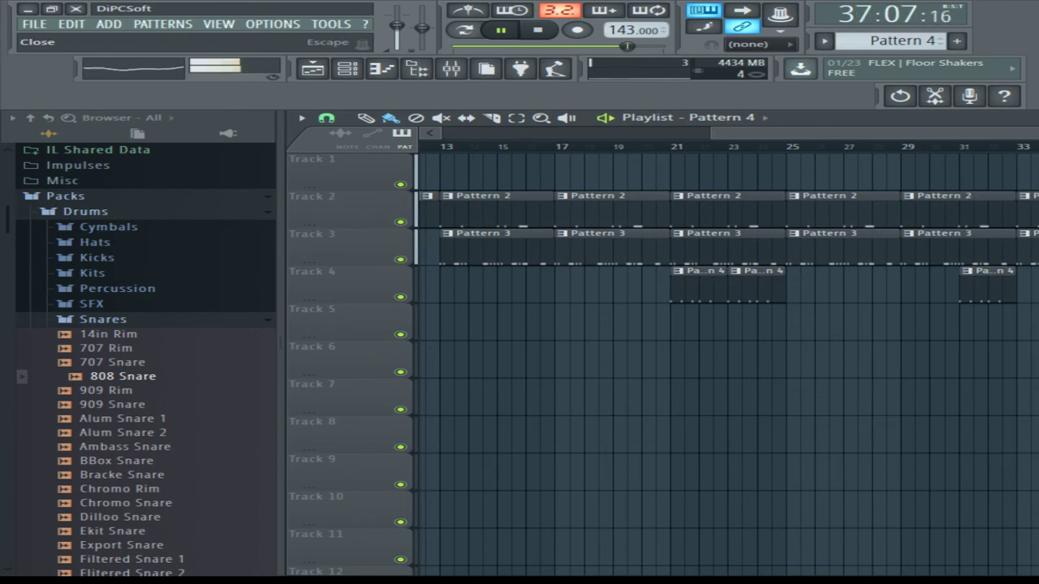
key("Escape")
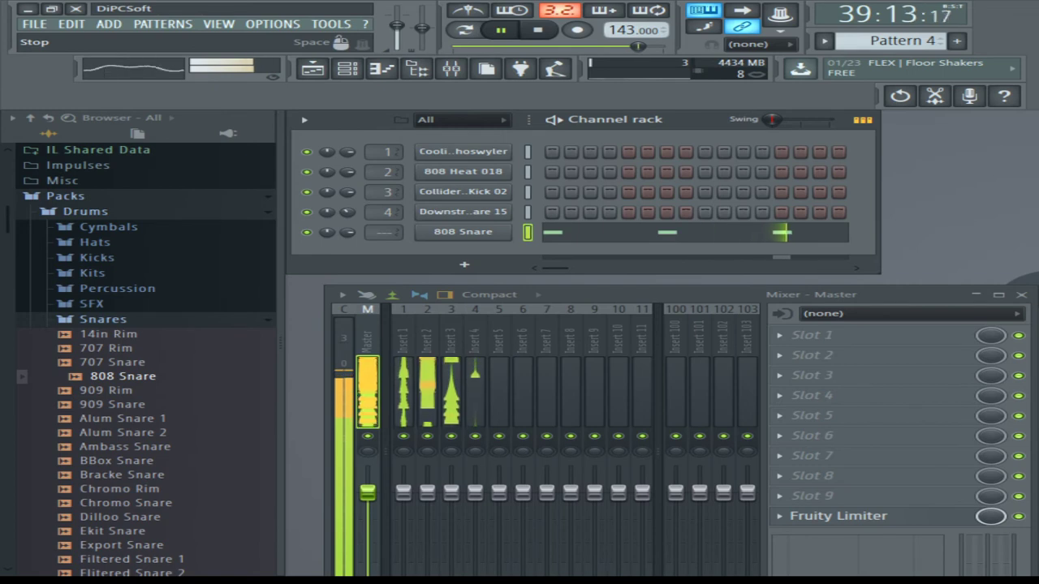
key("space")
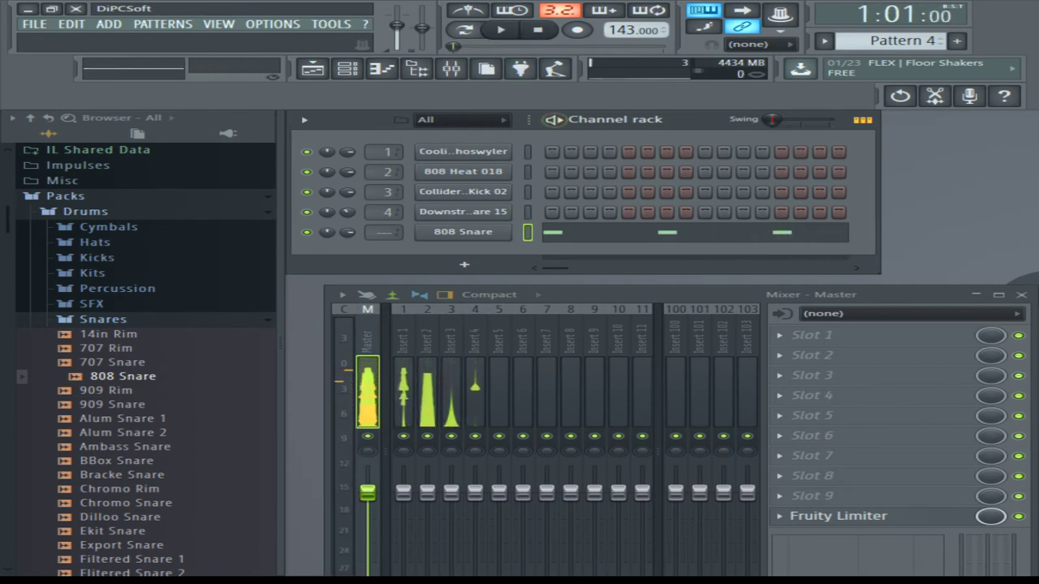
Step: Clone the Coolin melody loop channel and place a C5 note at the start of bar 1 in a new Pattern 5
left_click(463, 151)
key("alt+c")
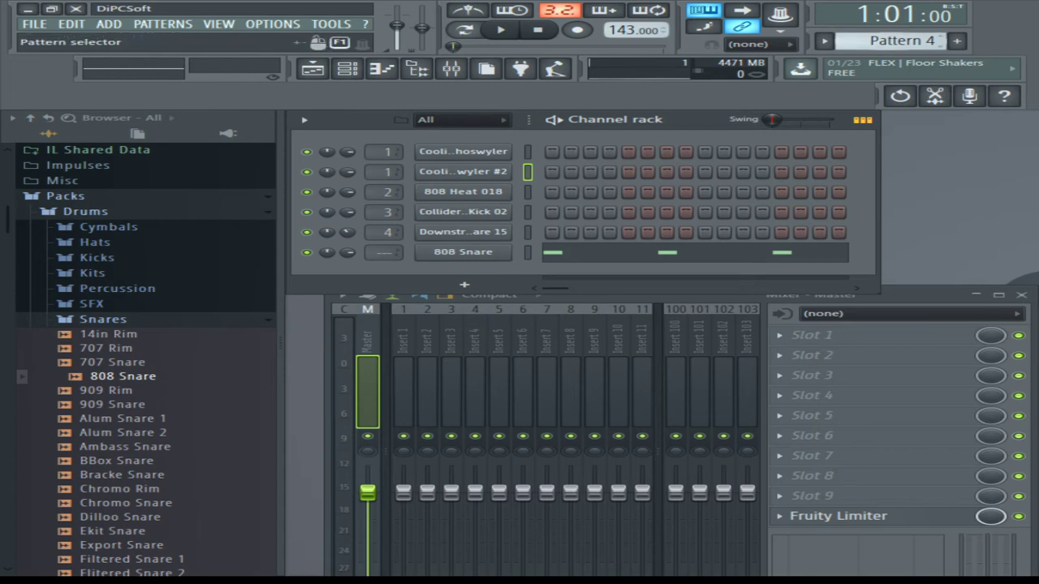
left_click(957, 41)
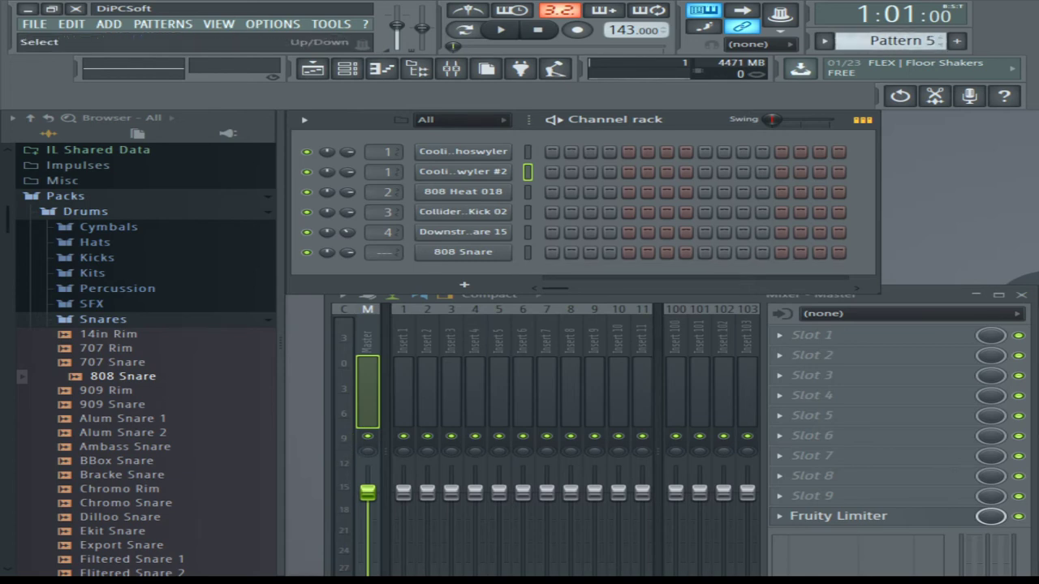
key("F7")
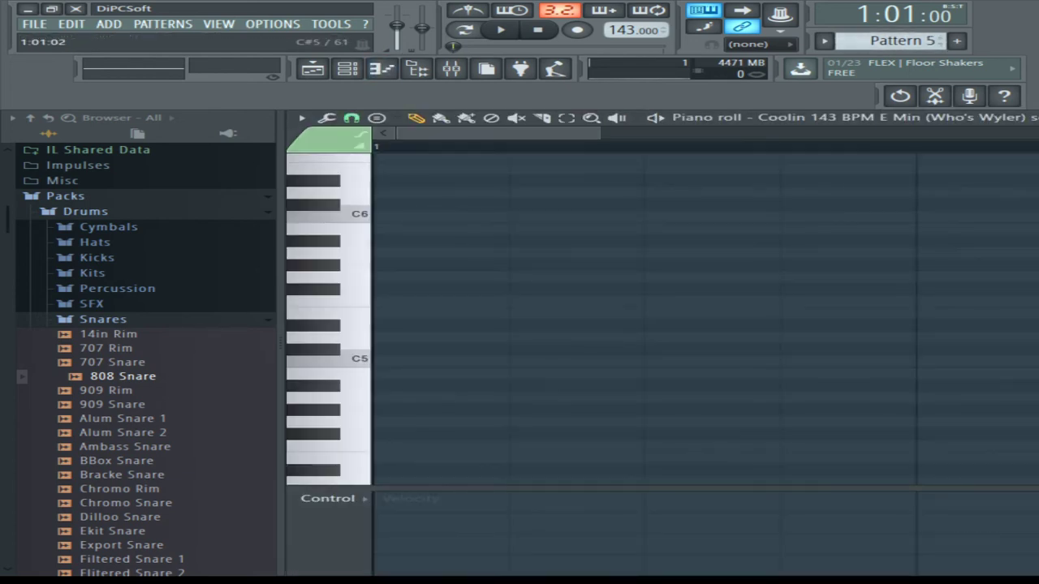
left_click(390, 362)
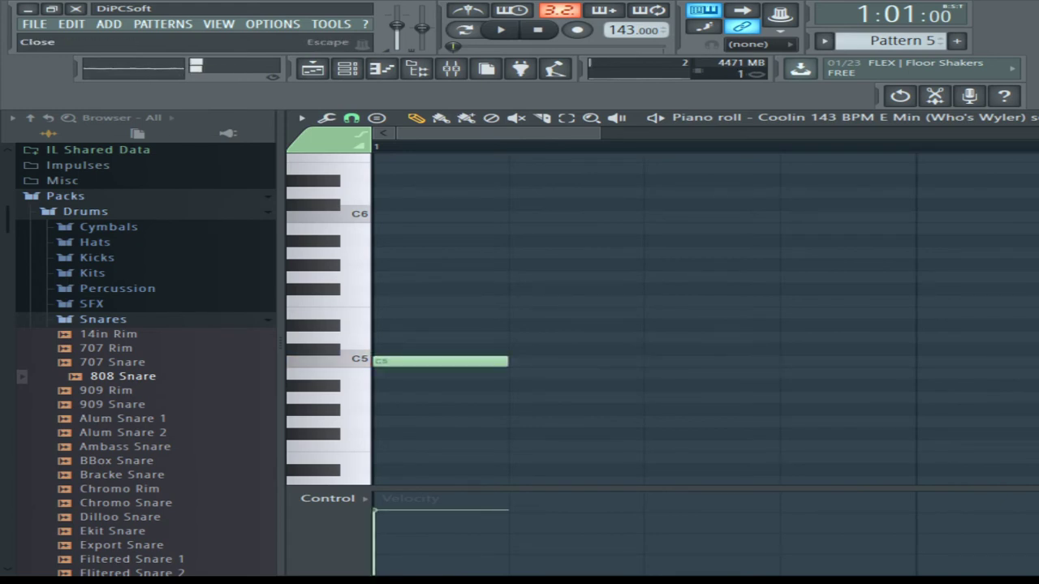
Step: Close the piano roll, move the mixer beside the Channel rack, and link the cloned Coolin melody channel to Insert 1
key("Escape")
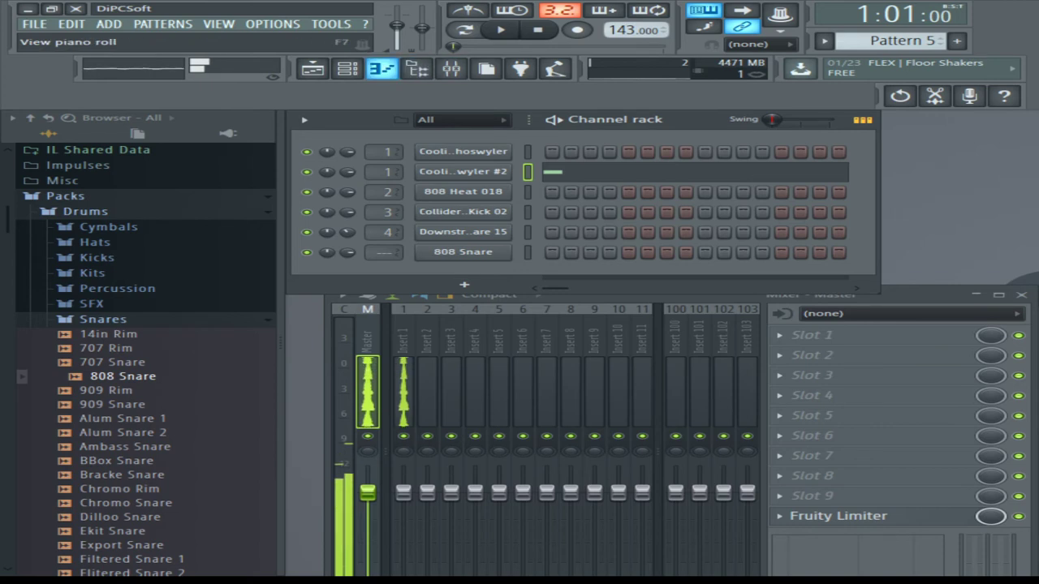
left_click(451, 68)
left_click_drag(405, 292, 994, 134)
left_click(991, 231)
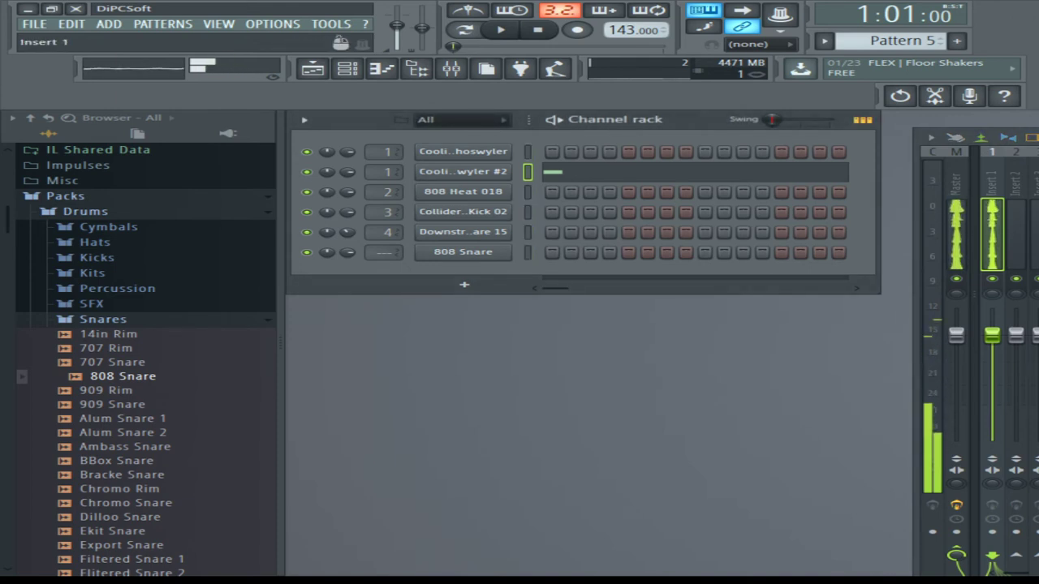
scroll(992, 365, "down", 2)
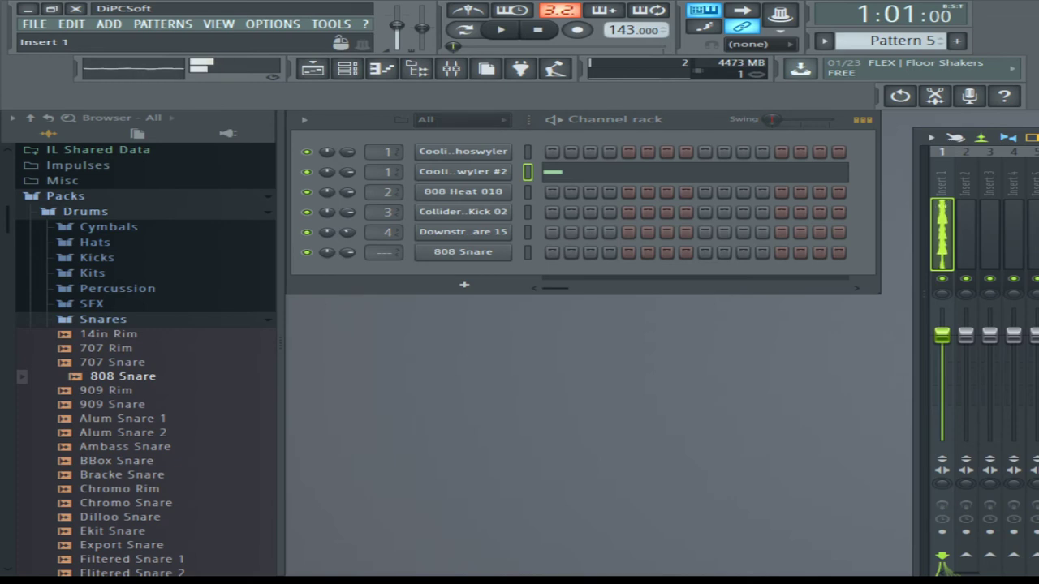
key("ctrl+l")
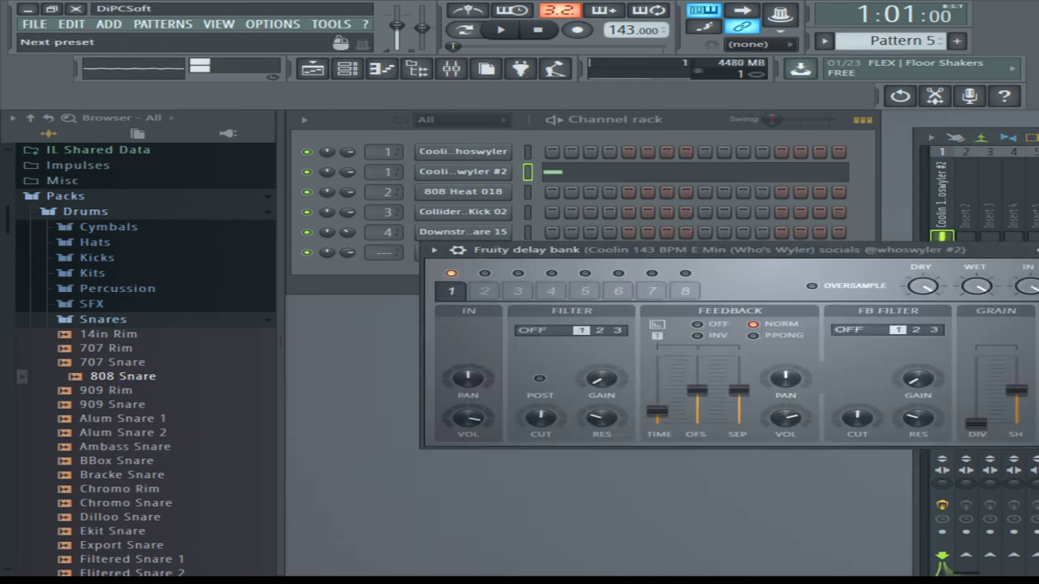
Step: Step through Fruity delay bank presets on the cloned melody's mixer track, and turn that channel's volume down slightly
left_click(1038, 249)
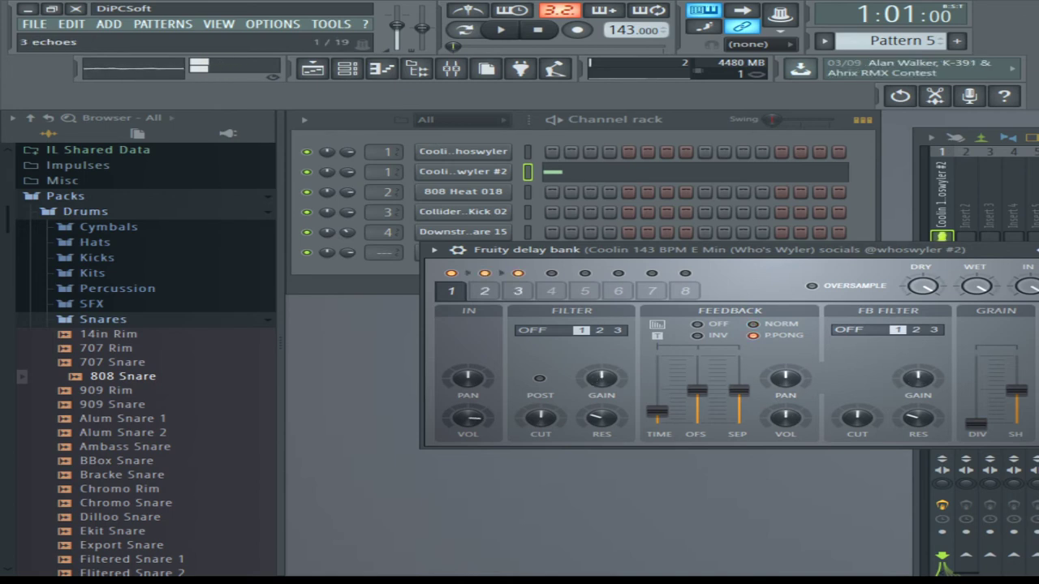
left_click(1038, 250)
left_click(1038, 250)
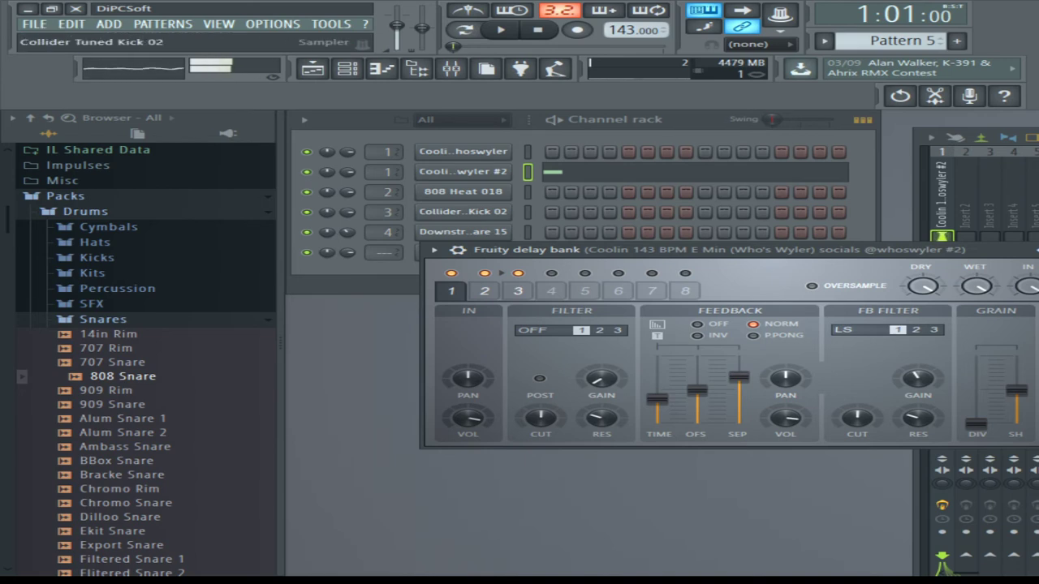
left_click_drag(348, 172, 347, 178)
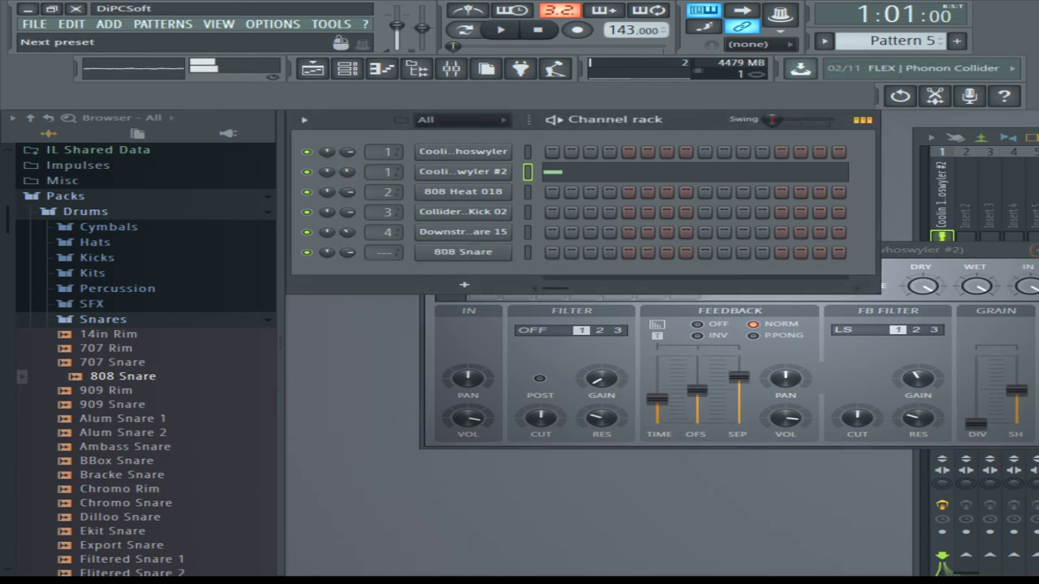
left_click(1035, 250)
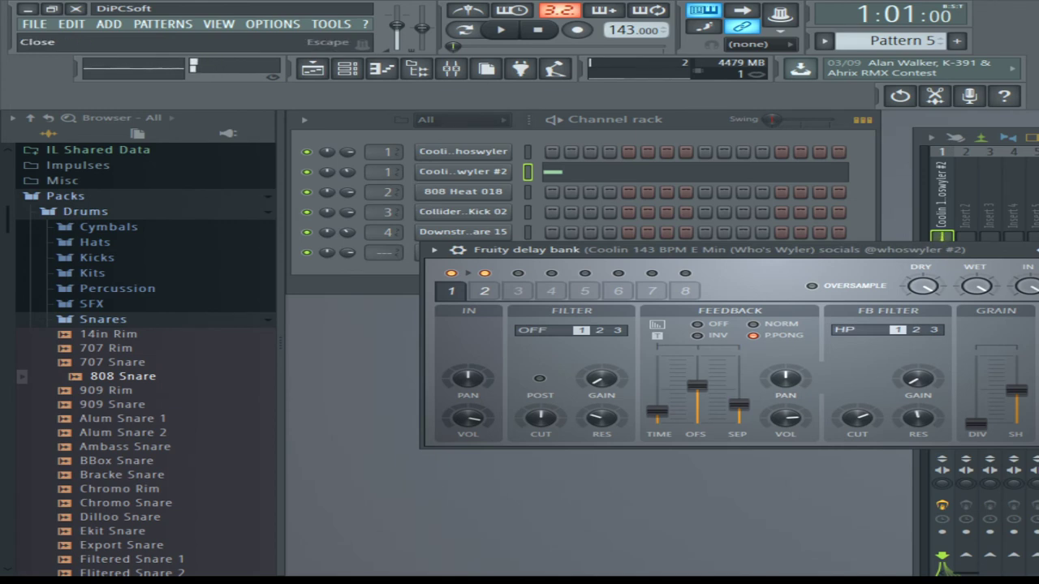
left_click(1037, 250)
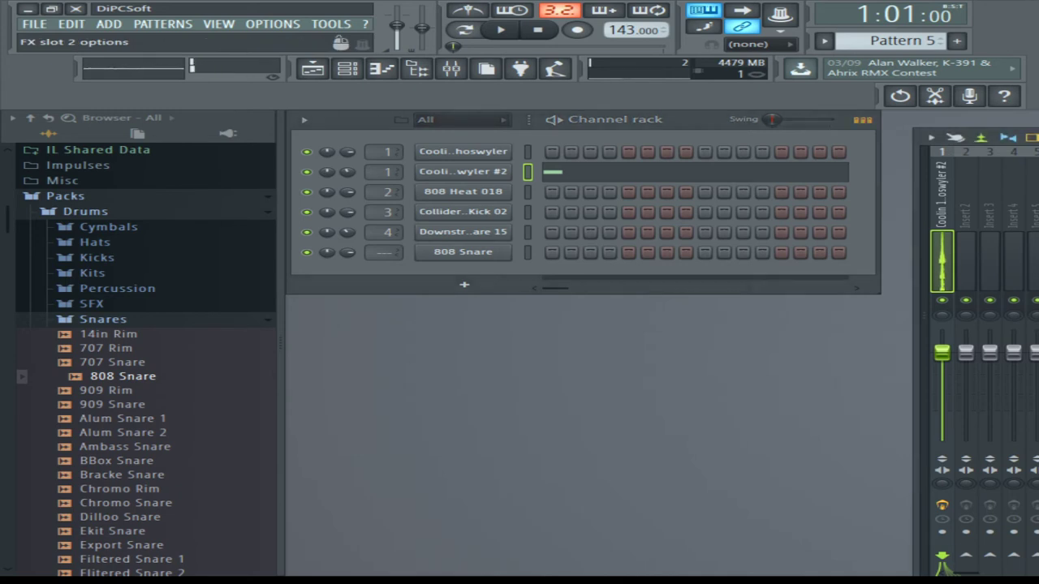
Step: Load Gross Beat on the cloned melody's mixer track with the Basic 3 time preset, and briefly play Pattern 5
left_click(1037, 203)
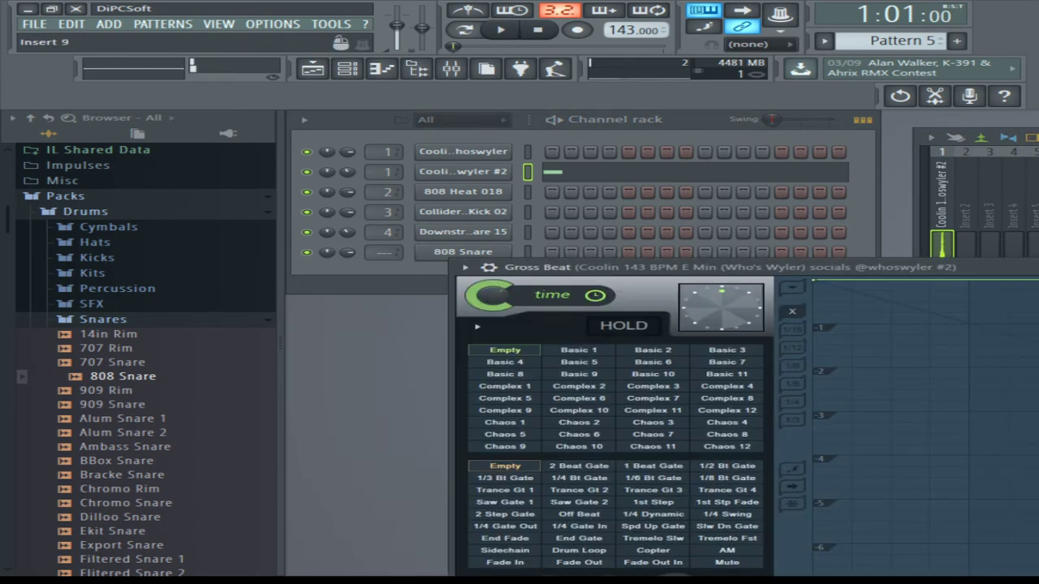
left_click(727, 350)
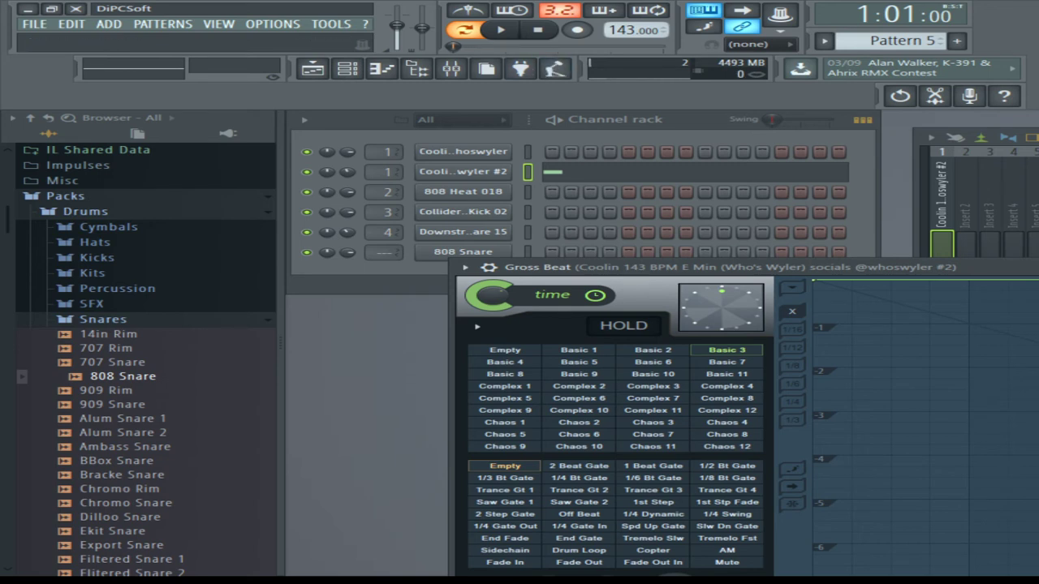
left_click(501, 30)
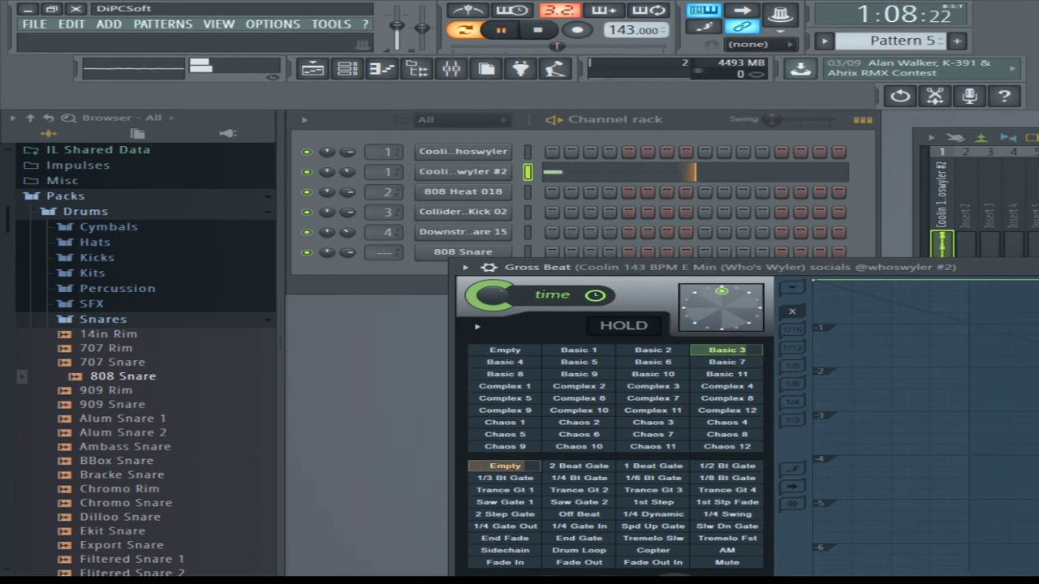
left_click(537, 30)
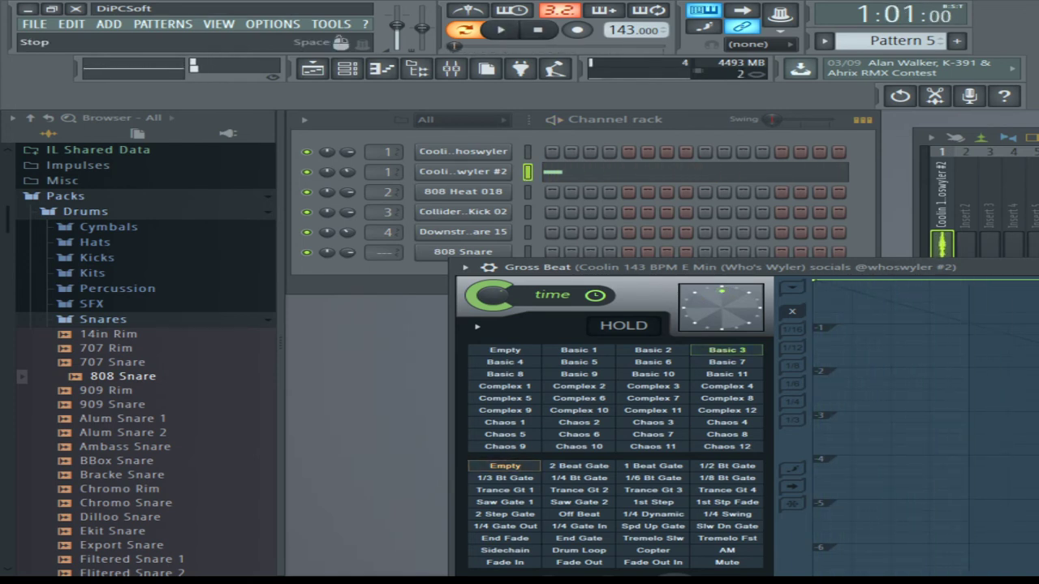
Step: Extend the cloned melody's C5 note in Pattern 5 to four bars, start playback, and close the piano roll
left_click(592, 175)
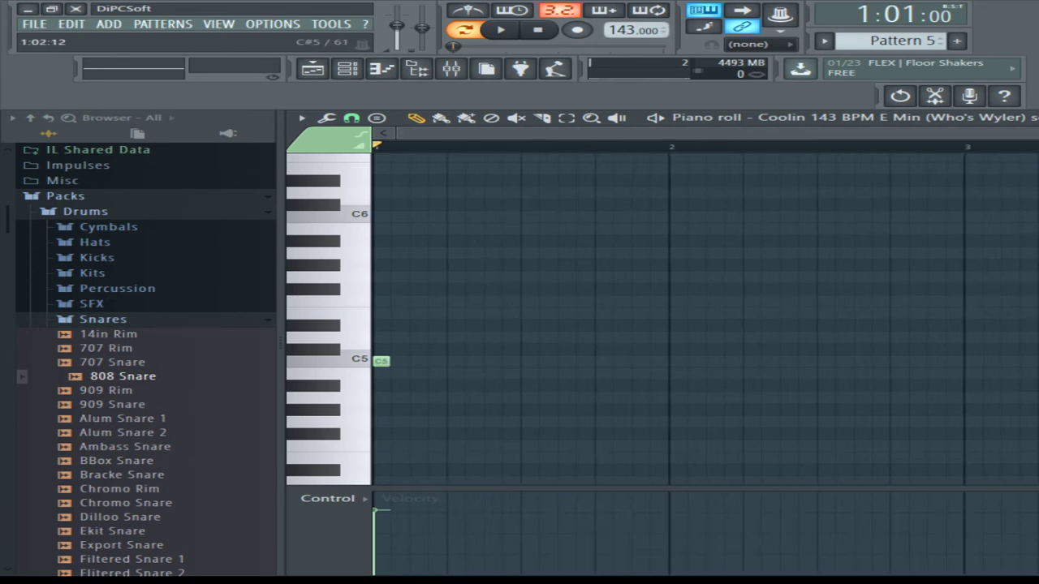
left_click_drag(424, 361, 1038, 301)
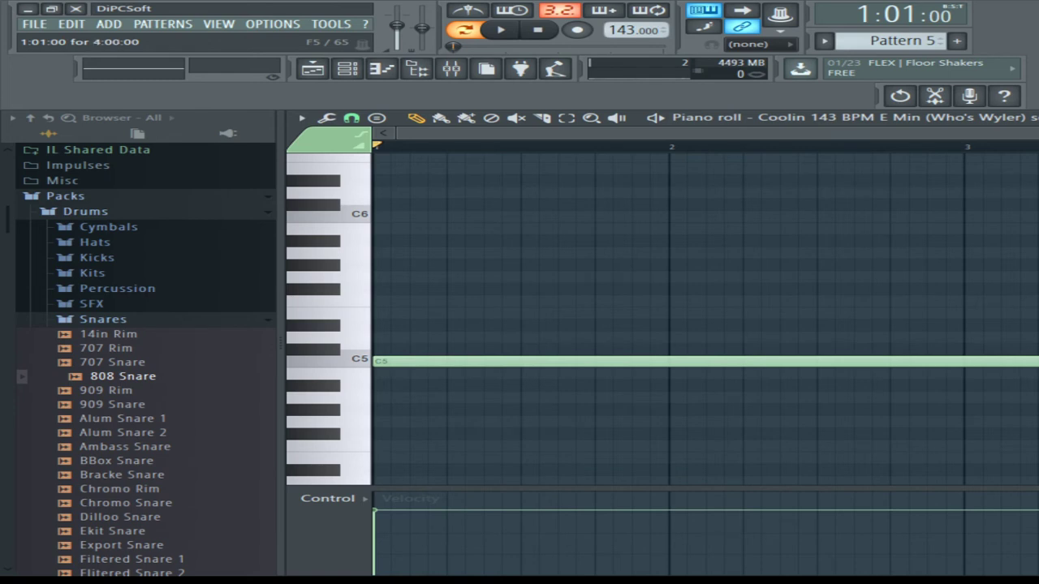
key("space")
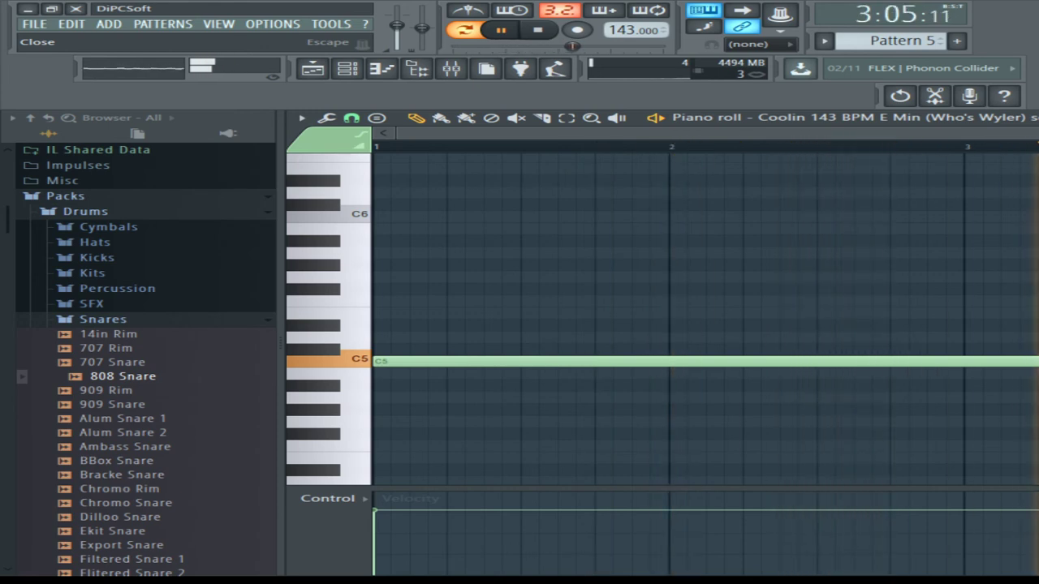
key("Escape")
Step: During playback, audition Gross Beat's time presets Basic 6, 5, 10, 11 and 9, and settle on Basic 8
left_click(653, 362)
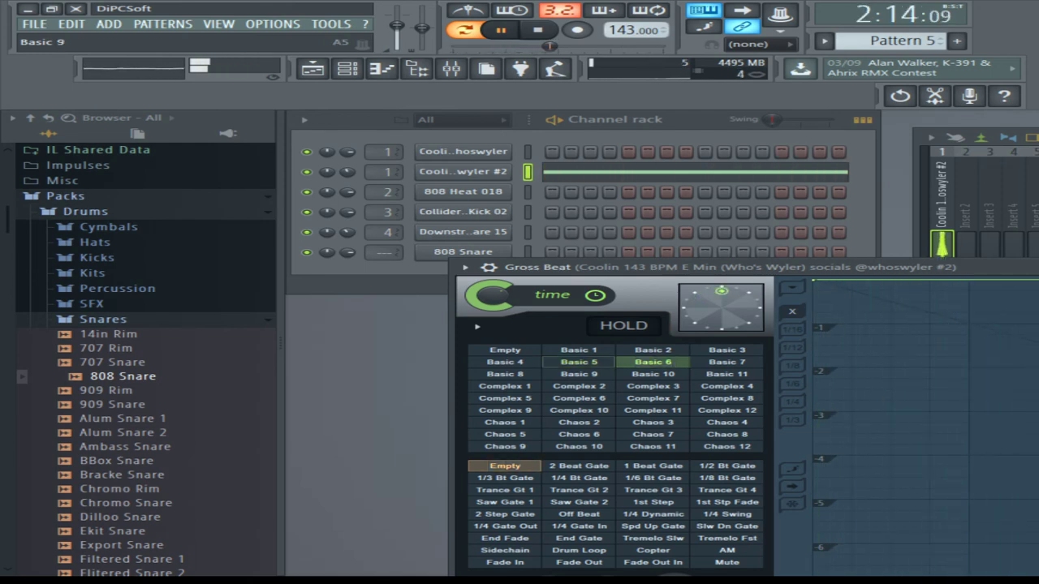
left_click(578, 362)
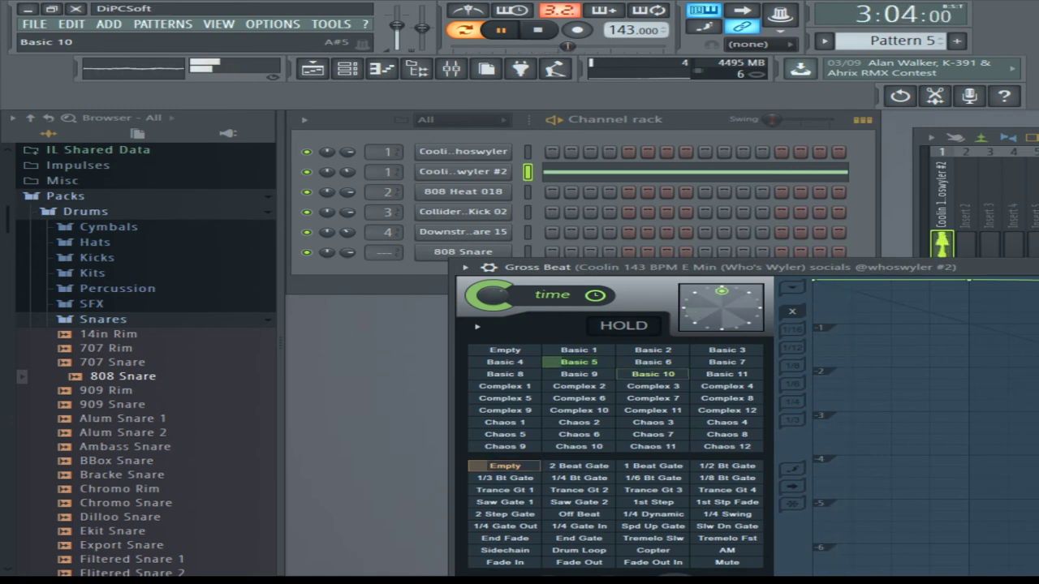
left_click(652, 374)
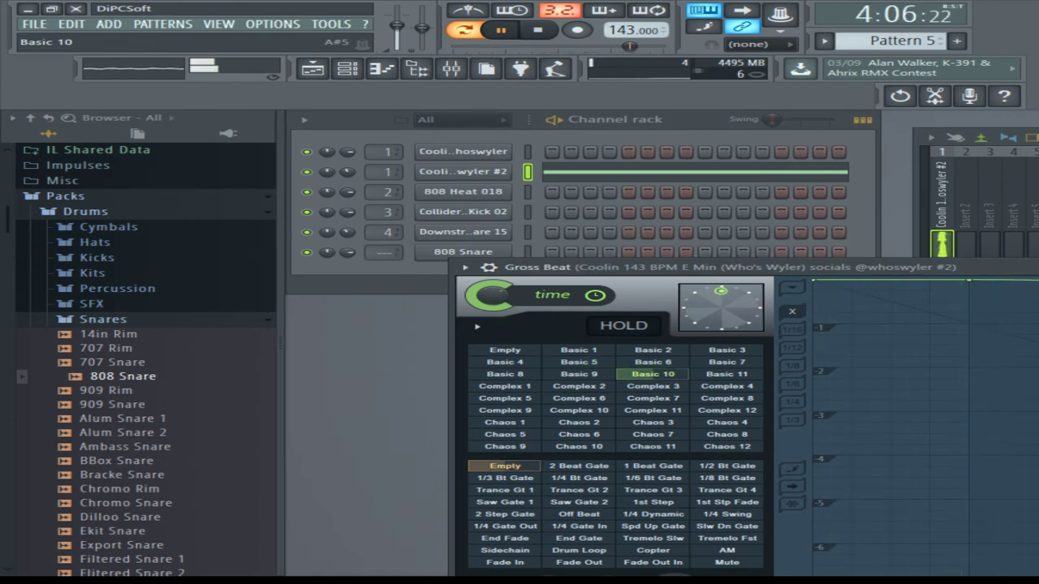
left_click(726, 374)
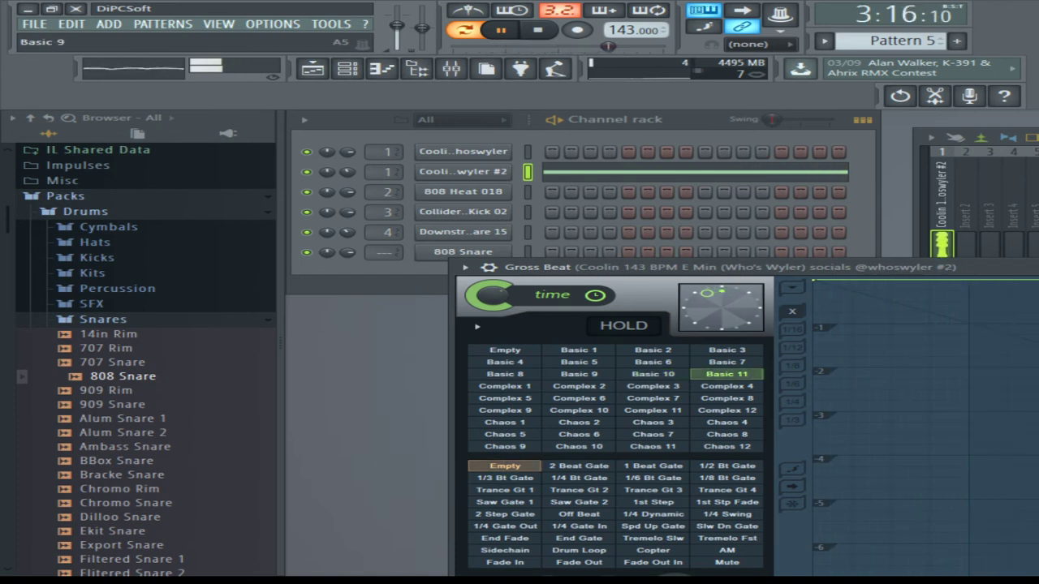
left_click(579, 374)
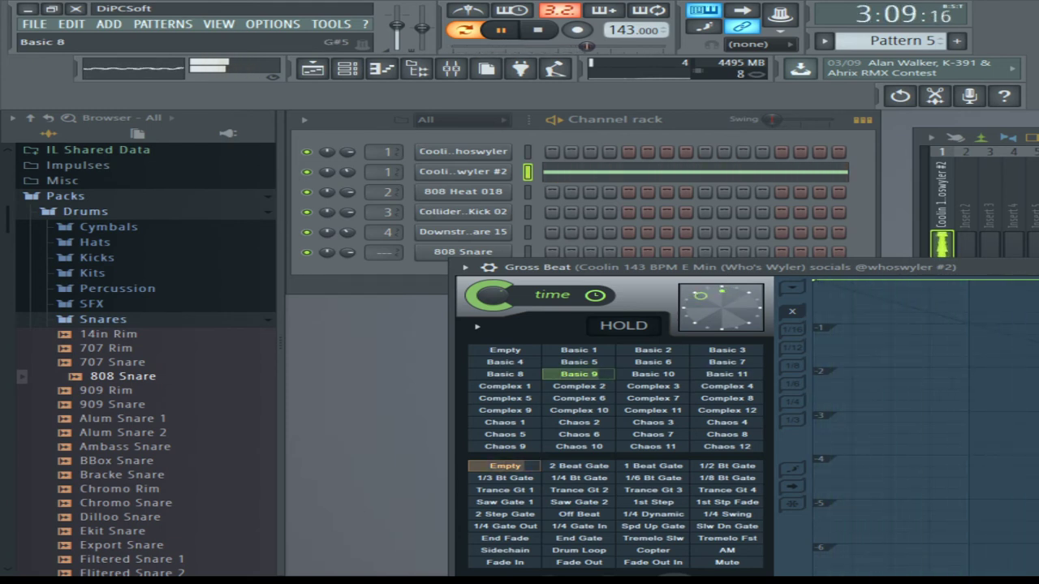
left_click(504, 375)
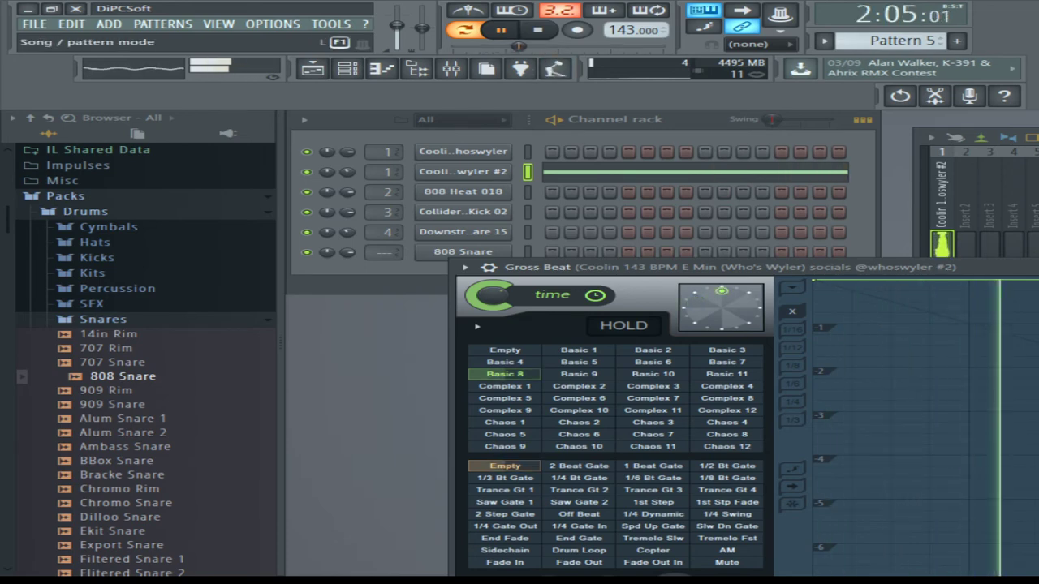
Step: Place a Pattern 5 clip on Track 2 at bar 1 of the Playlist and play the song from the start
left_click(313, 68)
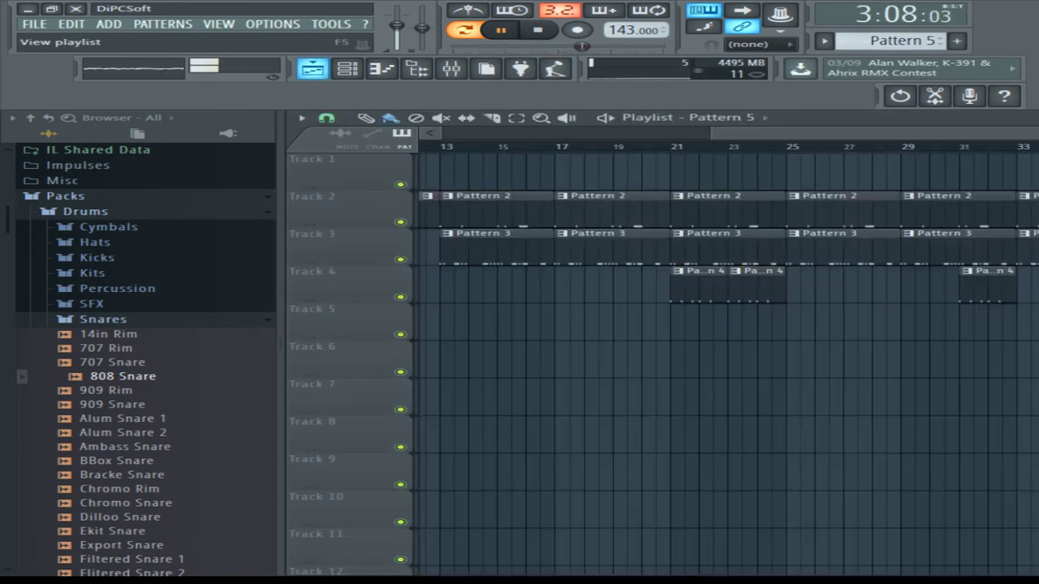
scroll(727, 361, "left", 5)
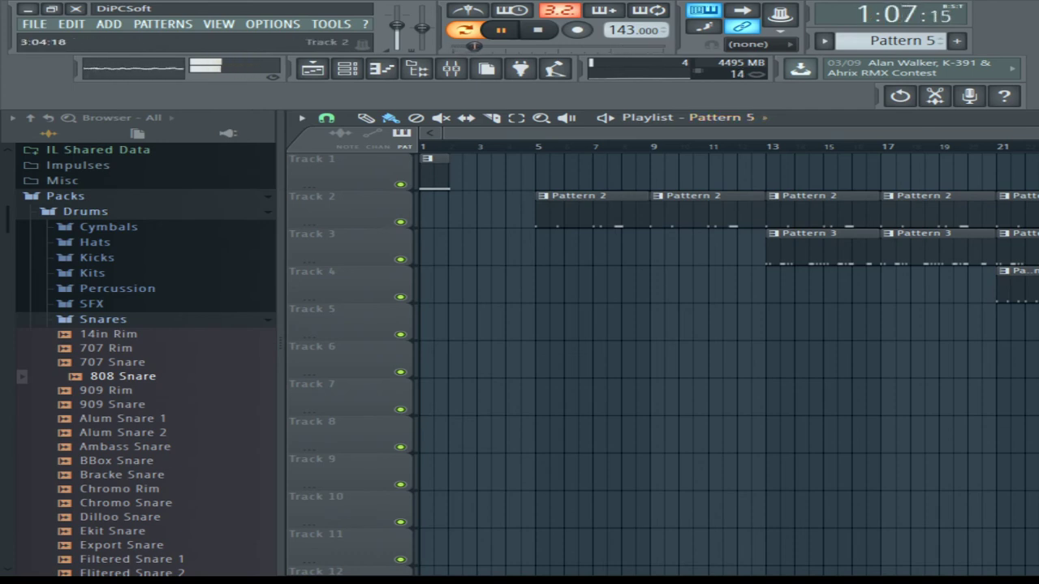
left_click(427, 211)
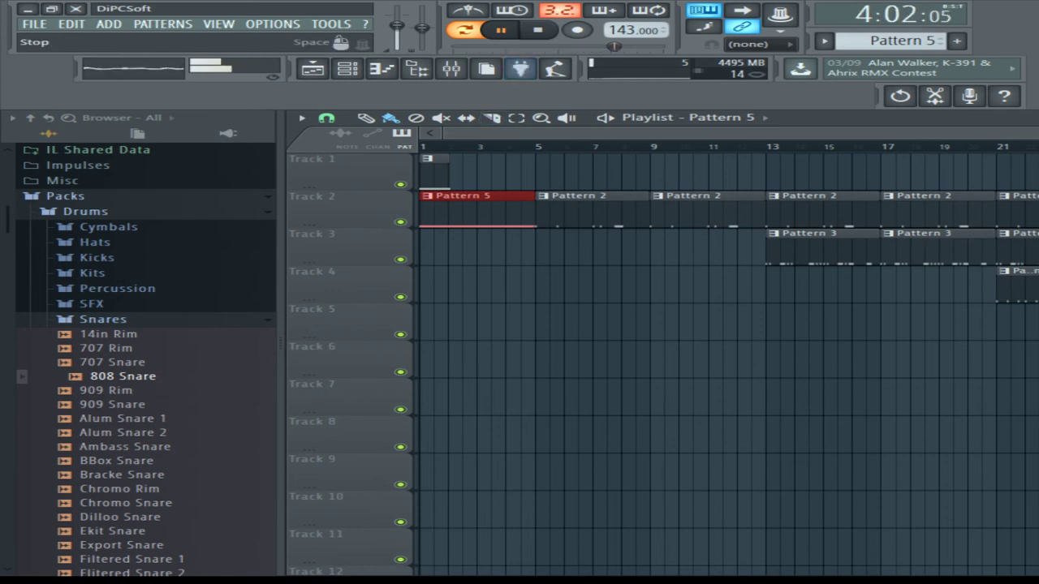
left_click(537, 29)
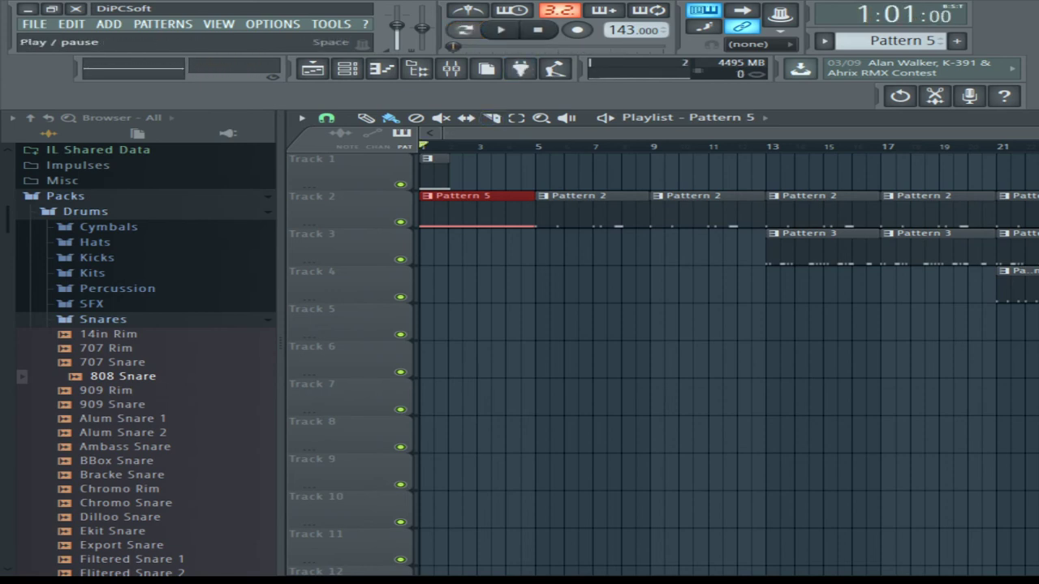
left_click(500, 29)
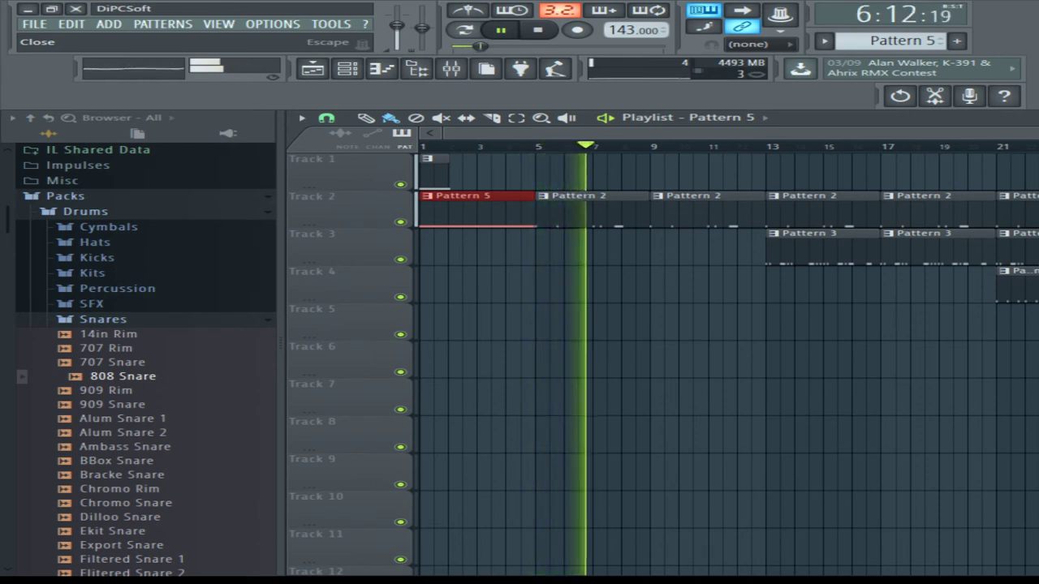
Step: In Pattern 2's 808 Heat 018 notes, raise the second note to D5 and bar 3's first two notes to D5 and F5
key("Escape")
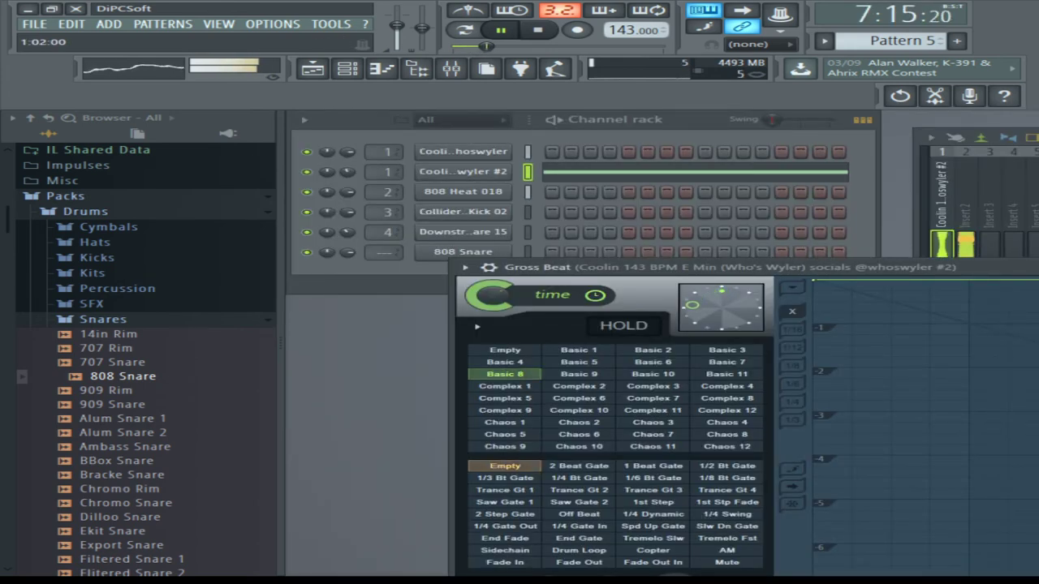
scroll(891, 41, "down", 2)
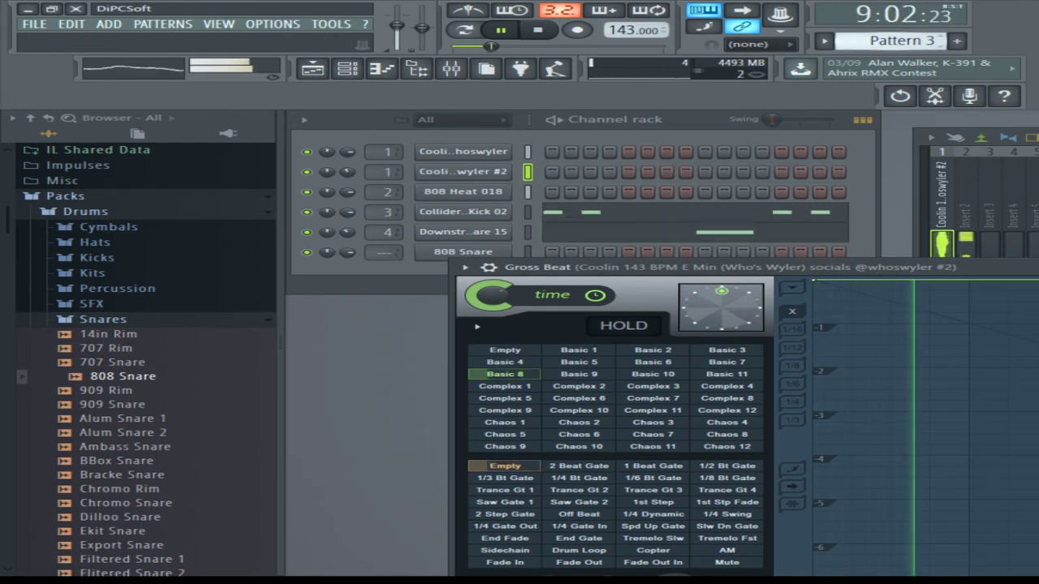
scroll(889, 39, "up", 1)
left_click(627, 192)
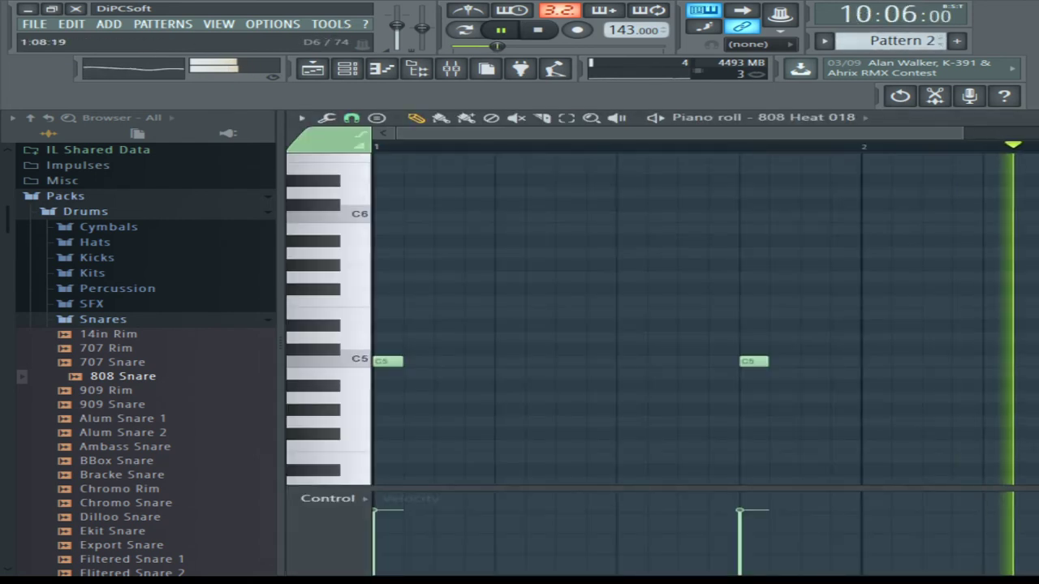
left_click_drag(752, 361, 751, 319)
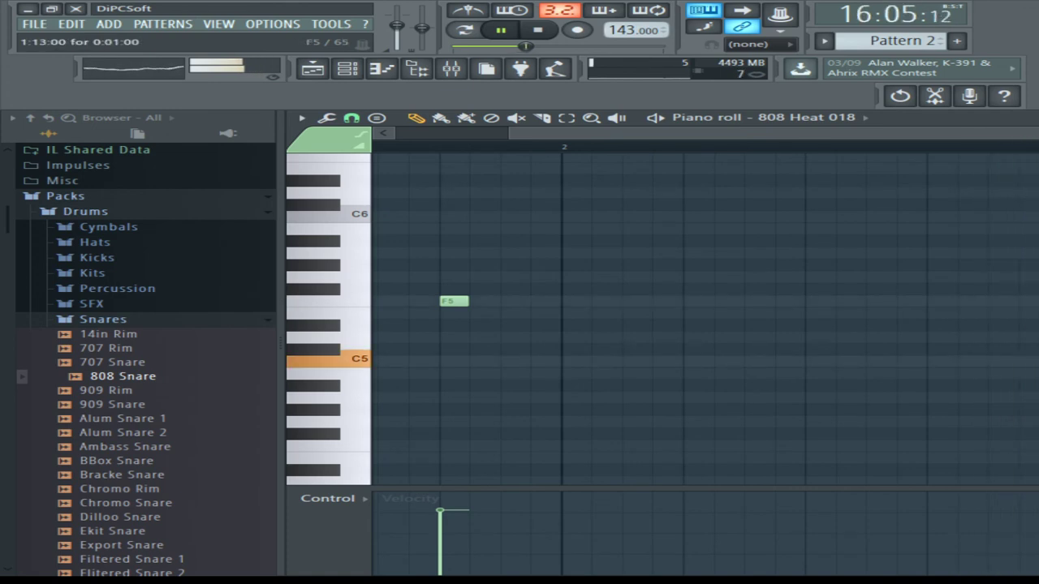
left_click_drag(455, 301, 454, 338)
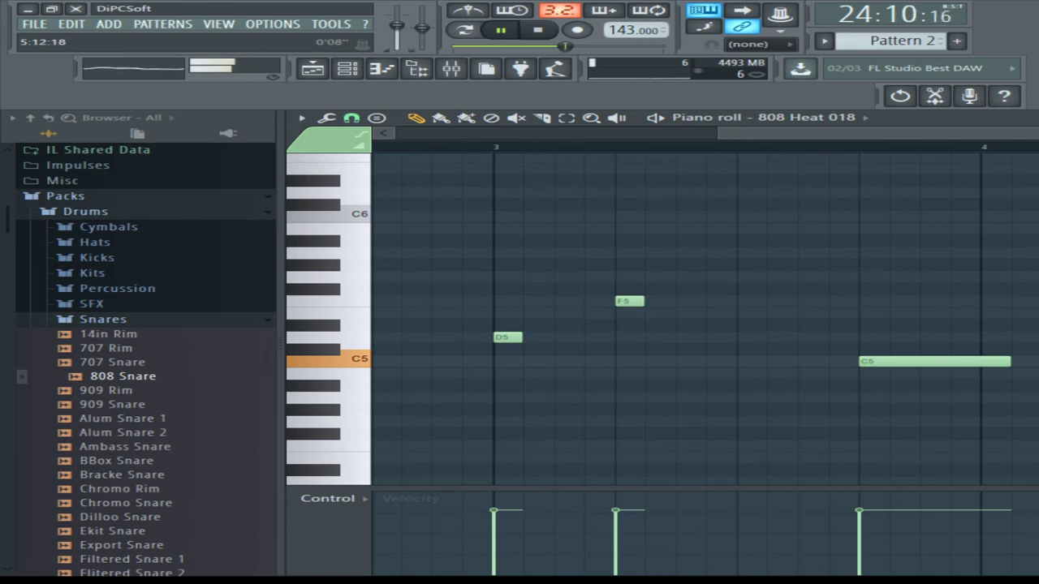
key("Escape")
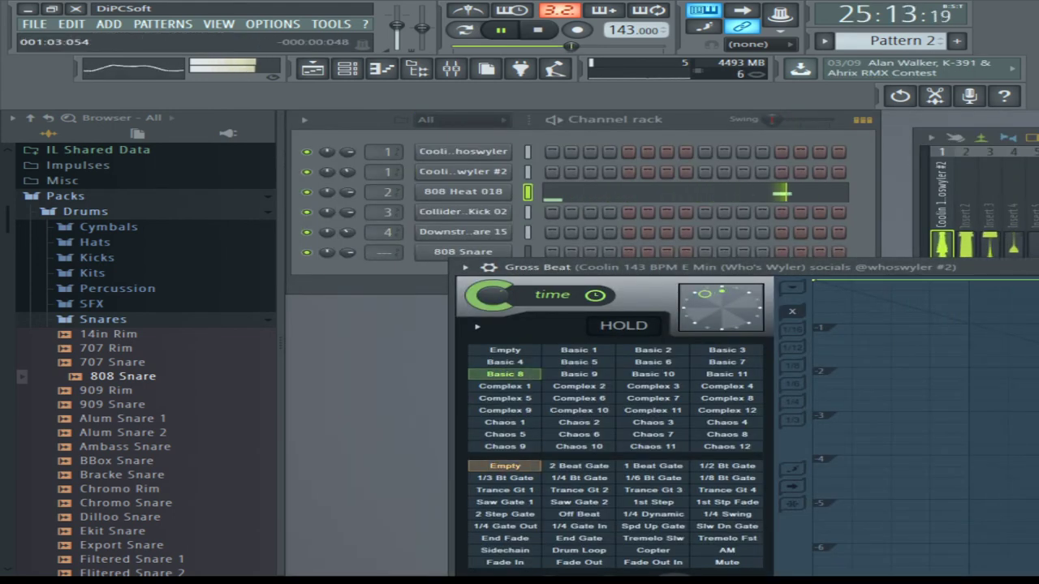
Step: Turn the 808 Heat 018 channel's volume up slightly, mute the channel, and move the Gross Beat window clear of the Channel rack
left_click_drag(347, 192, 347, 189)
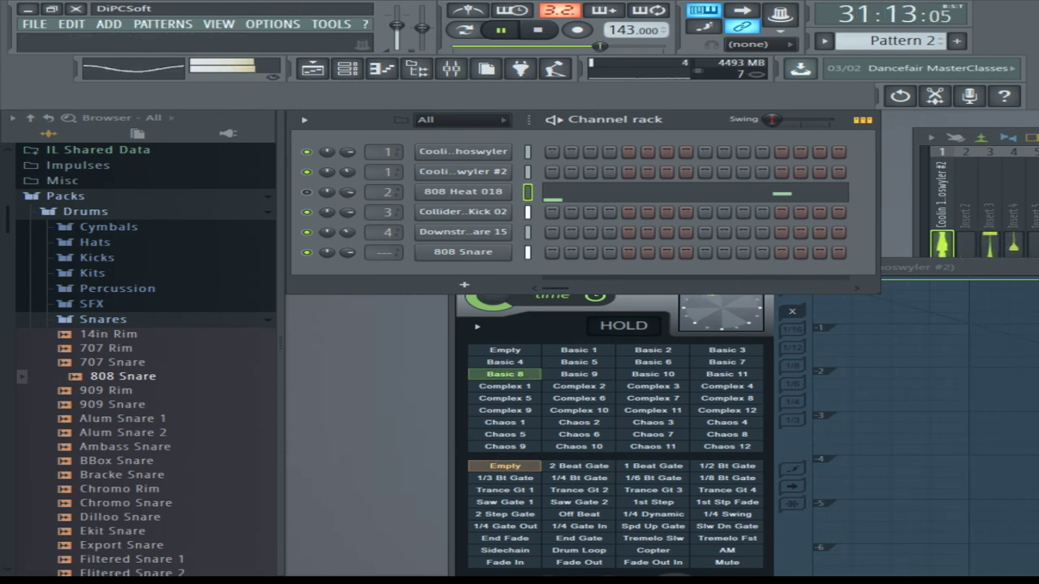
left_click(917, 267)
left_click_drag(917, 267, 847, 342)
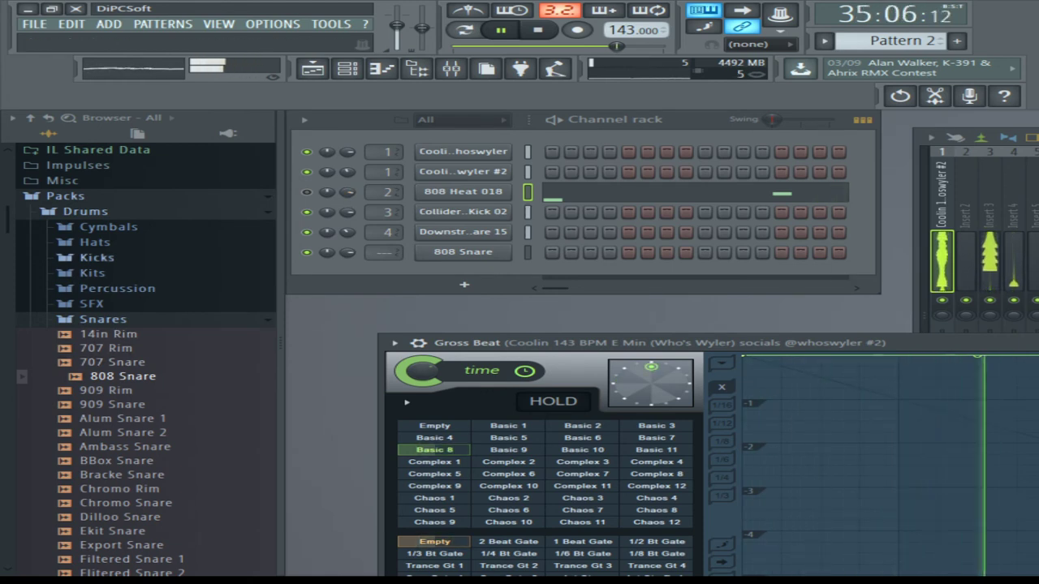
Step: Audition kick samples in the Drums pack's Kicks folder, including 808 Kick, 909 Kick, 707 Kick and 22in Kick
left_click(96, 258)
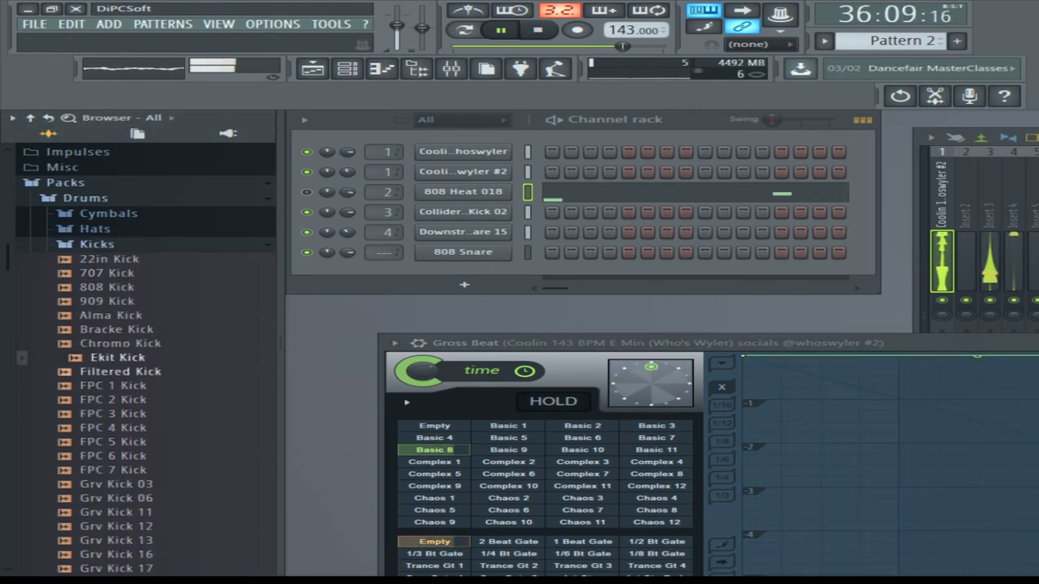
left_click(113, 427)
left_click(108, 288)
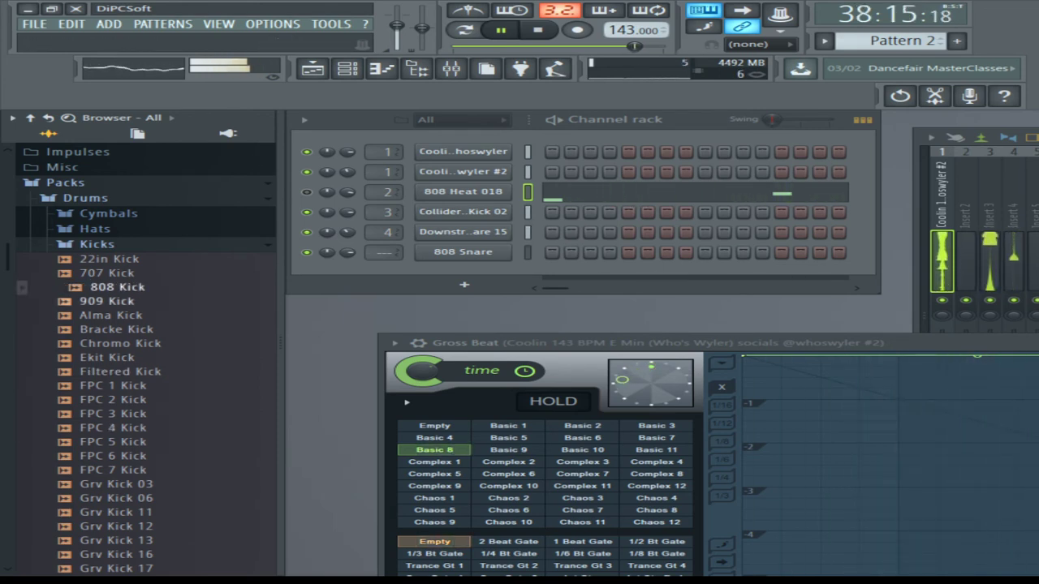
left_click(107, 301)
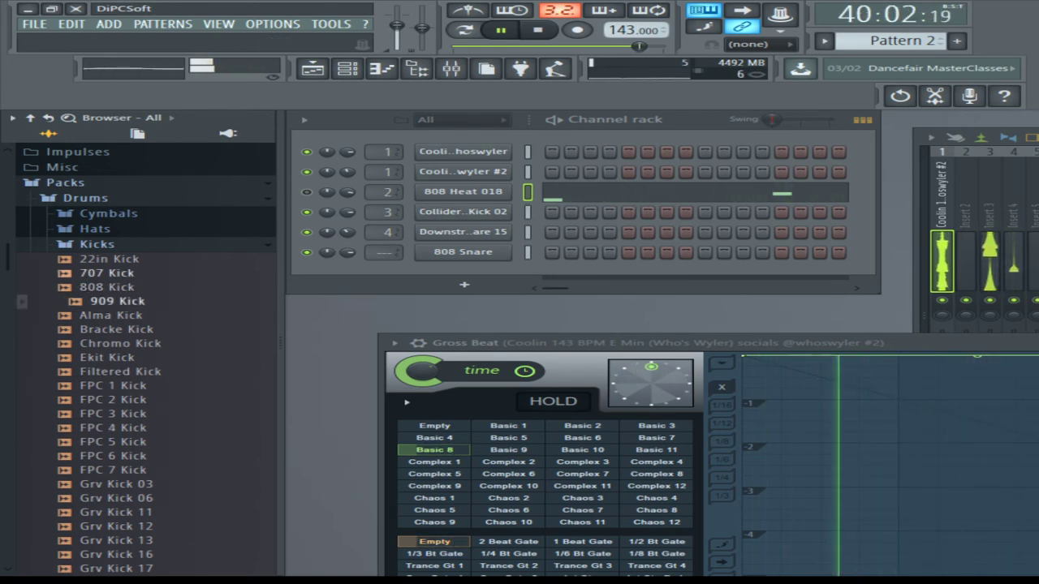
left_click(107, 273)
left_click(109, 259)
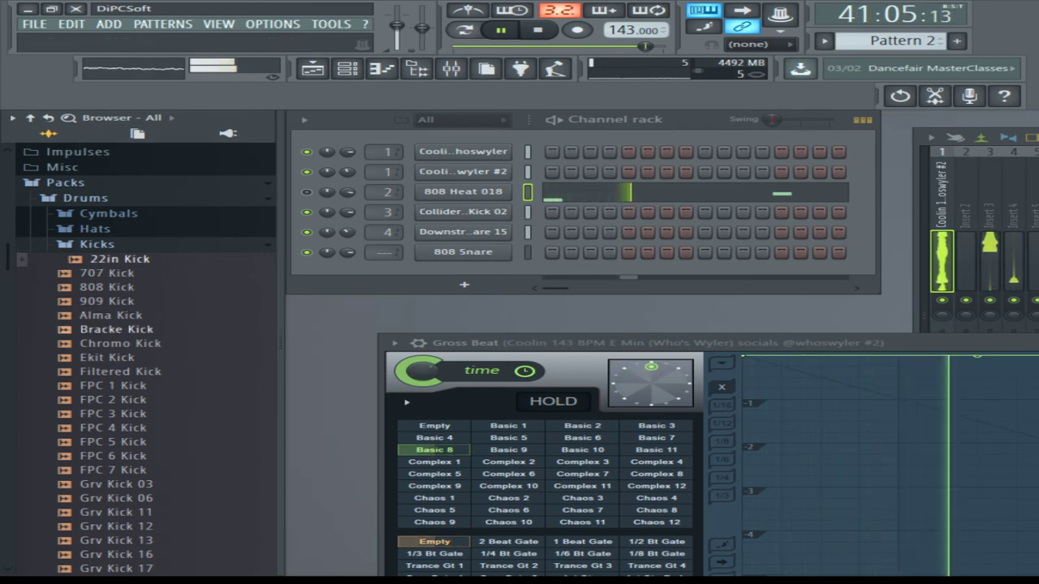
left_click(116, 329)
Step: Audition the Grv Kick samples, going from Grv Kick 27 back to Grv Kick 16 and forward to Grv Kick Acoustic 01
scroll(116, 357, "down", 8)
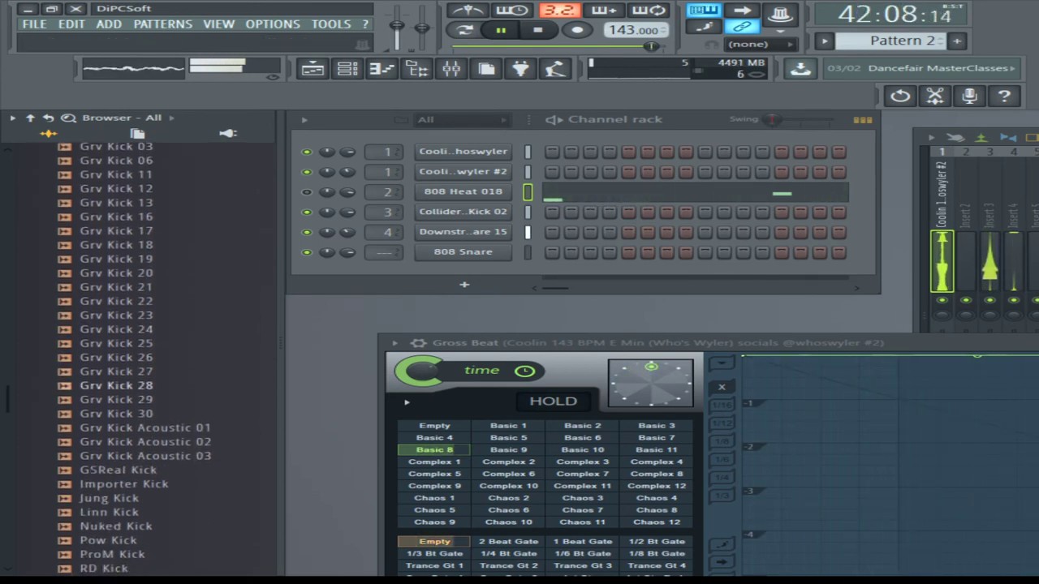
key("Up")
key("Up")
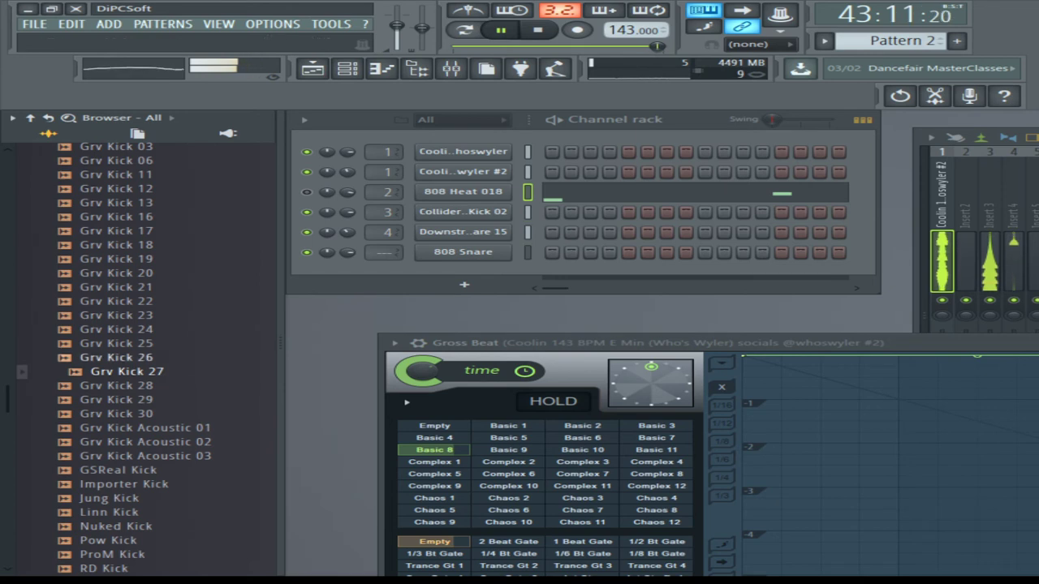
key("Up")
key("Up")
key("Up")
key("Up")
key("Up")
key("Up")
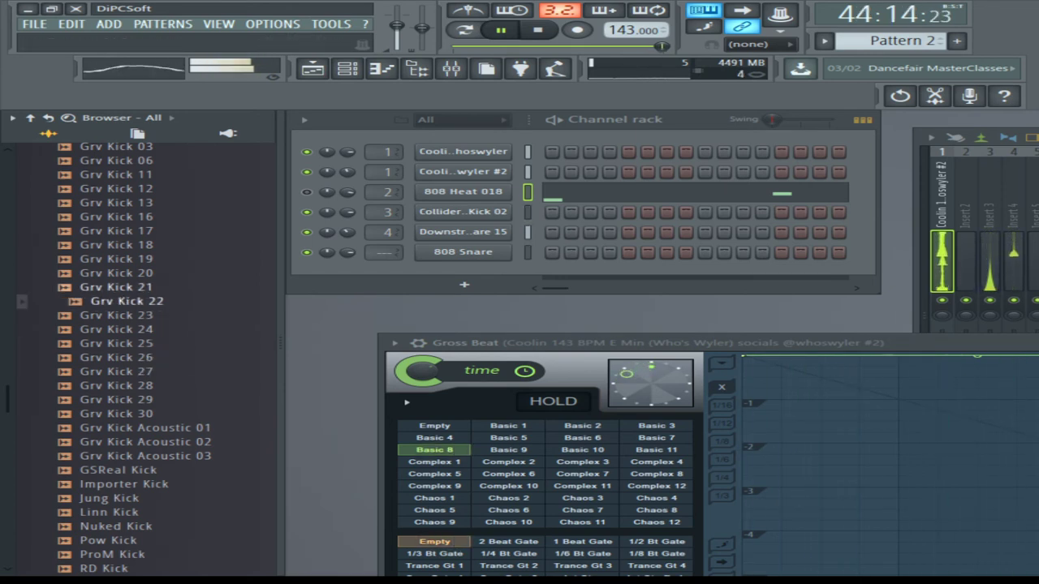
key("Up")
key("Up")
key("Up")
key("Up")
key("Up")
key("Up")
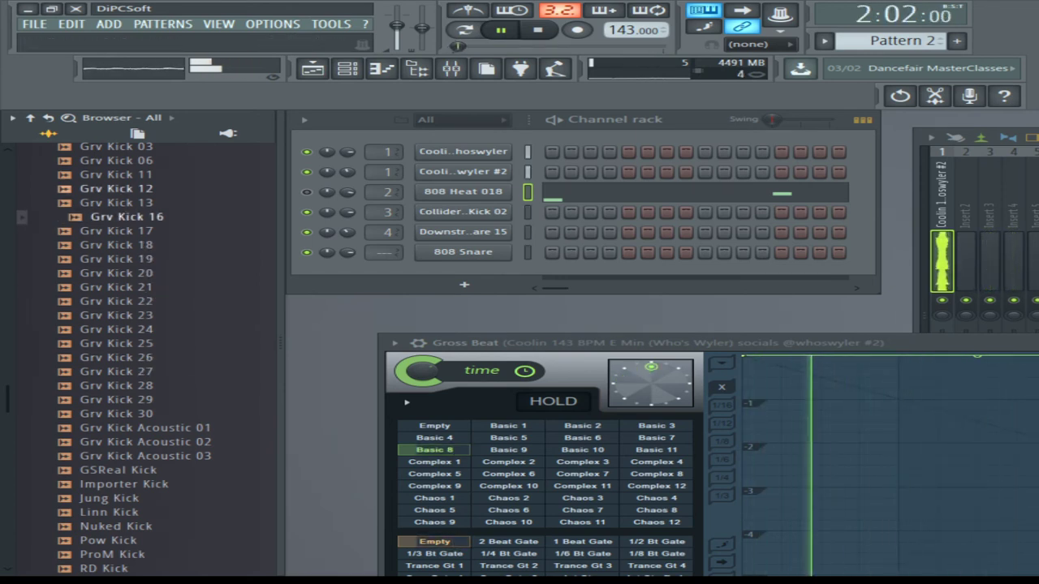
key("Down")
key("Down")
key("Down")
key("Down")
key("Down")
key("Down")
key("Down")
key("Down")
key("Down")
key("Down")
key("Down")
key("Down")
key("Down")
key("Down")
key("Down")
key("Down")
key("Down")
key("Down")
key("Down")
key("Down")
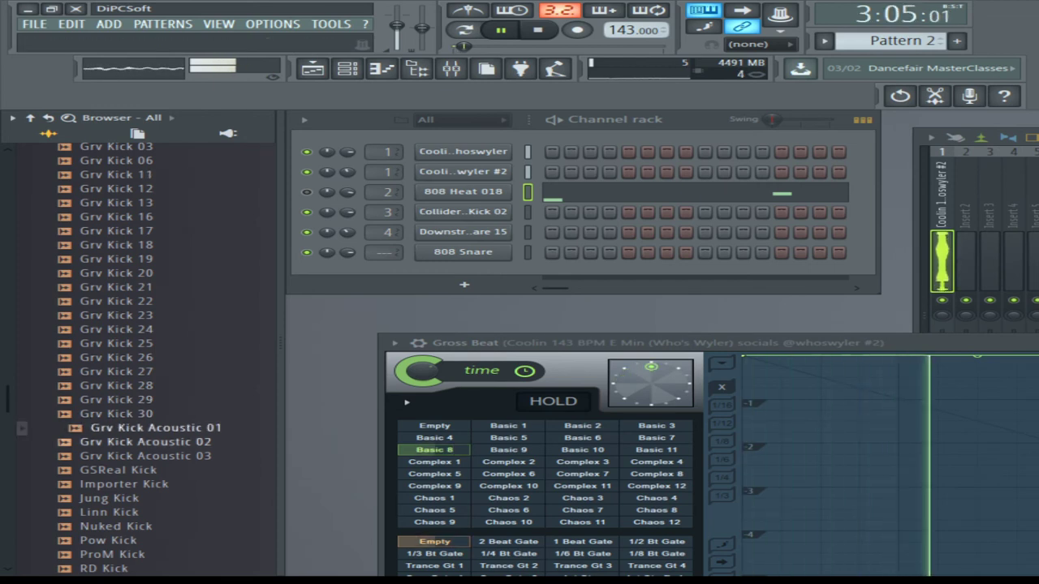
key("Down")
key("Up")
Step: Audition the remaining samples at the end of the Kicks folder, including Jung Kick
scroll(146, 365, "down", 6)
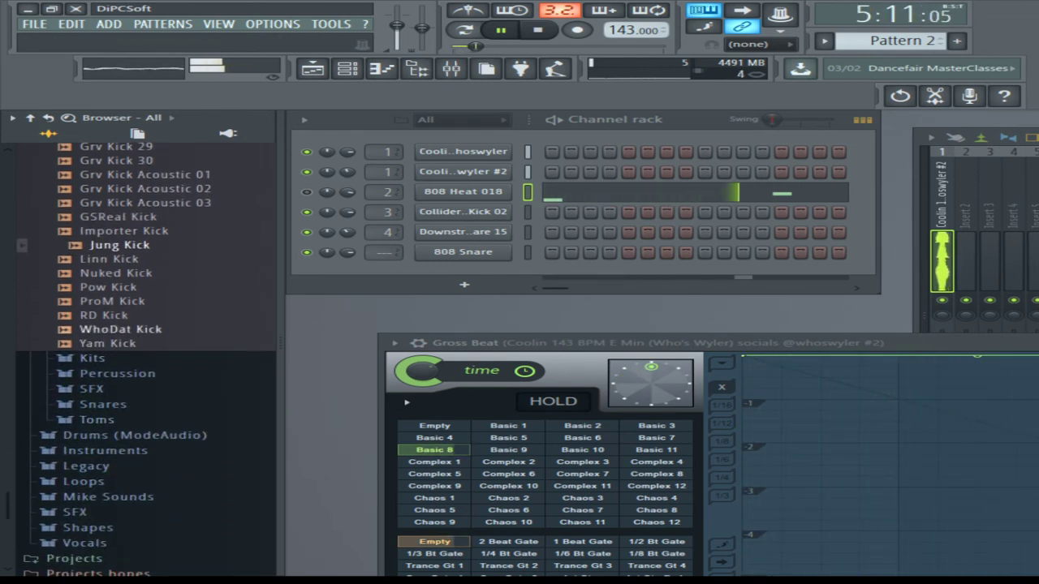
key("Down")
key("Down")
key("Down")
key("Down")
key("Down")
key("Down")
key("Down")
key("Up")
Step: Collapse the Kicks and Drums folders and open the Travis Scott Drum Kit folder within Mike Sounds, more sounds
scroll(147, 358, "up", 10)
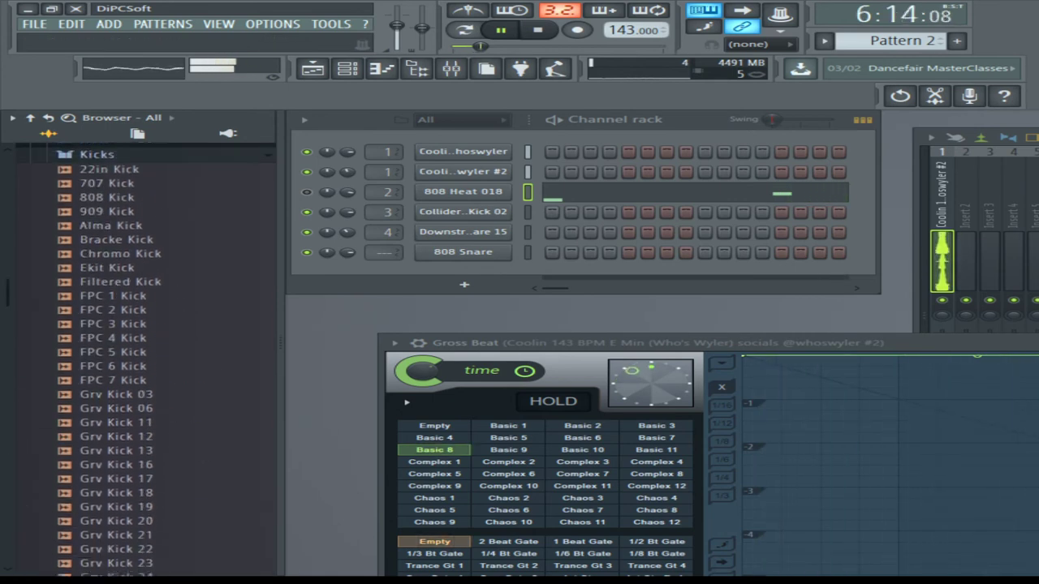
left_click(98, 160)
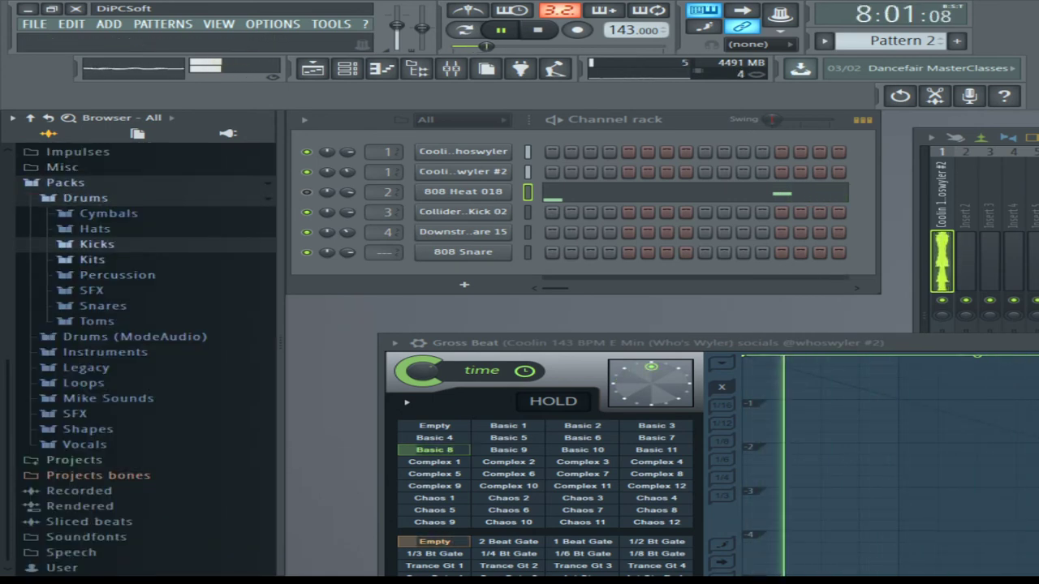
key("Left")
key("Left")
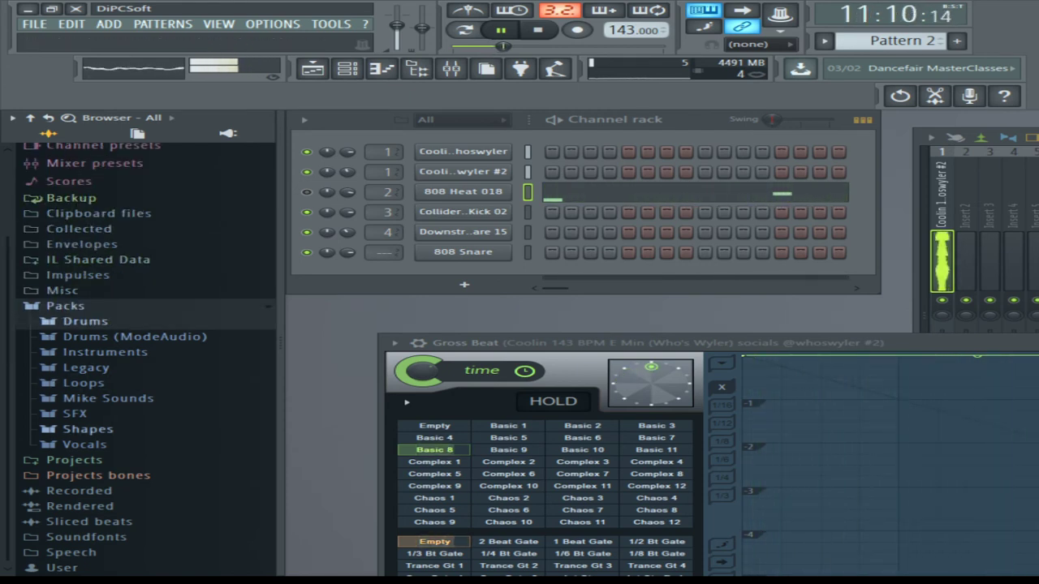
left_click(108, 399)
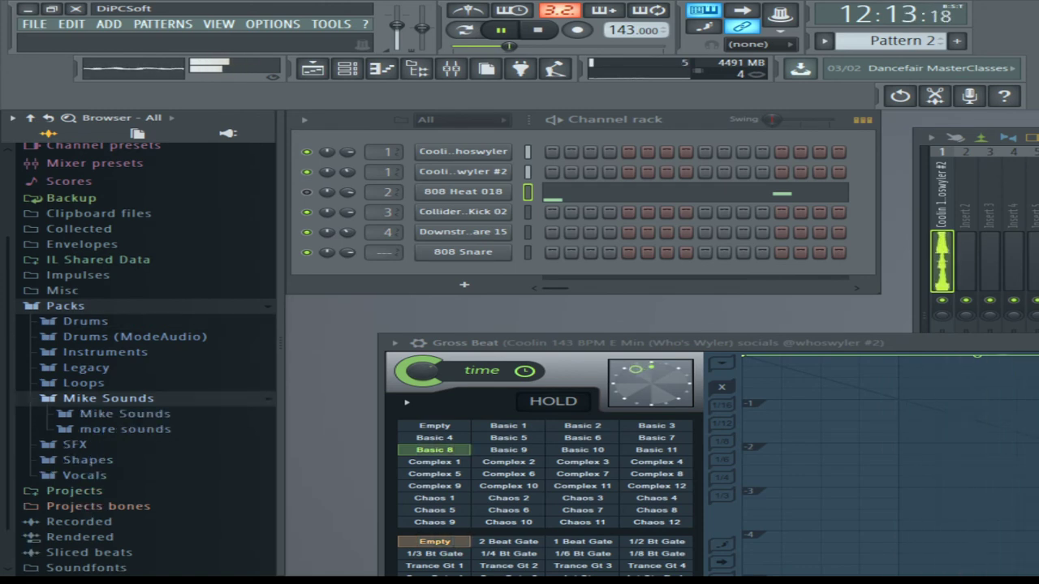
key("Down")
key("Down")
key("Right")
key("Down")
key("Right")
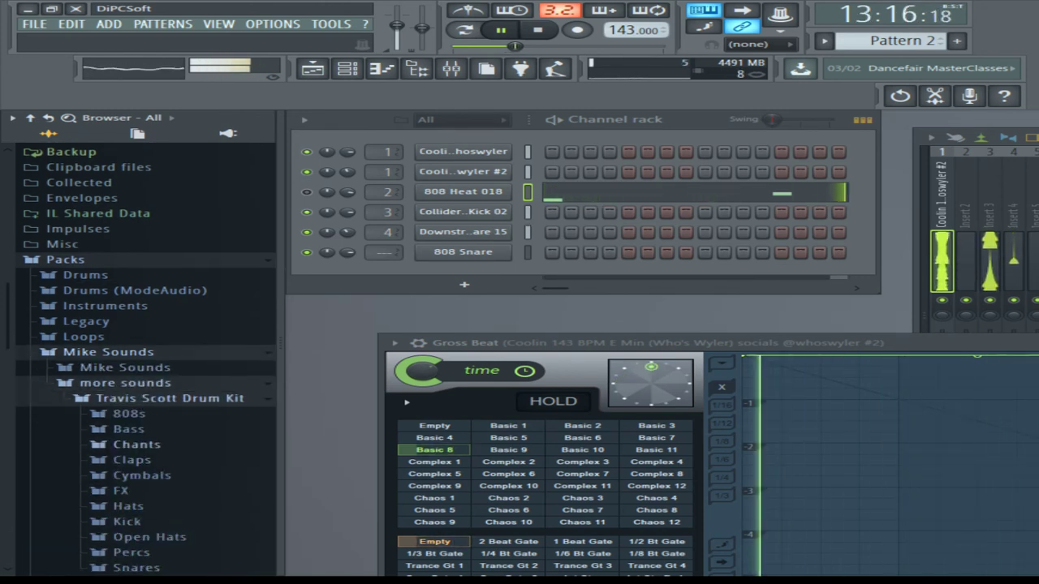
Step: Try the kit's Kick 3 in place of the Collider Kick 02 channel's sample, and settle on Kick 9
left_click(127, 522)
left_click(143, 456)
left_click_drag(142, 443, 463, 212)
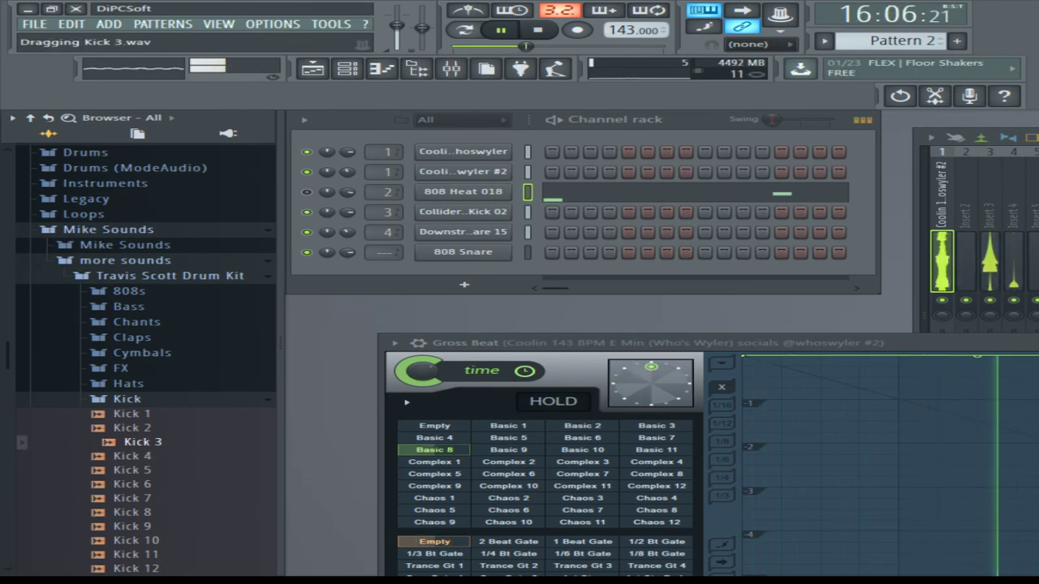
left_click_drag(155, 442, 463, 212)
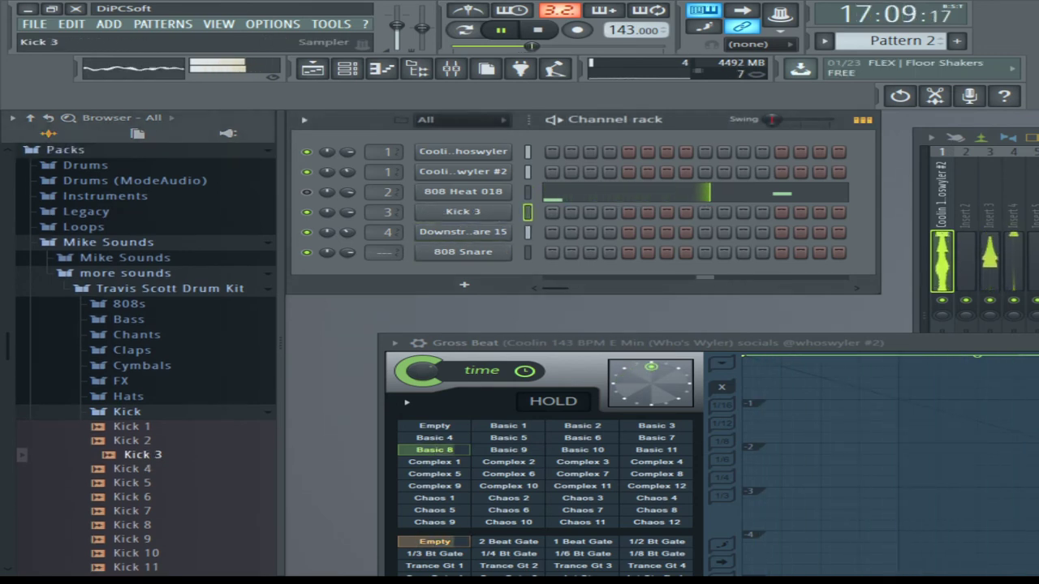
scroll(138, 316, "down", 5)
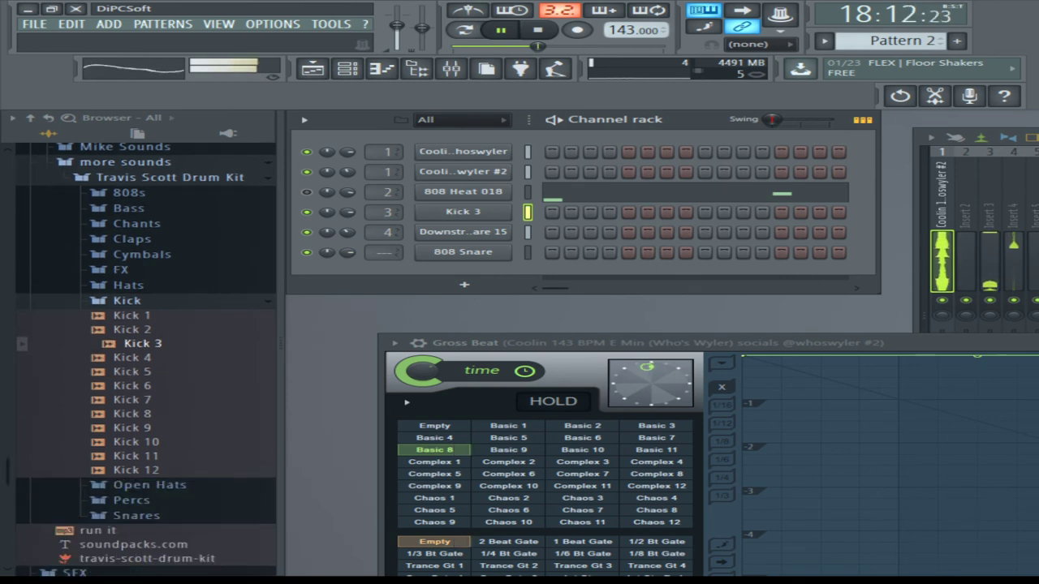
left_click(141, 285)
left_click_drag(142, 285, 463, 212)
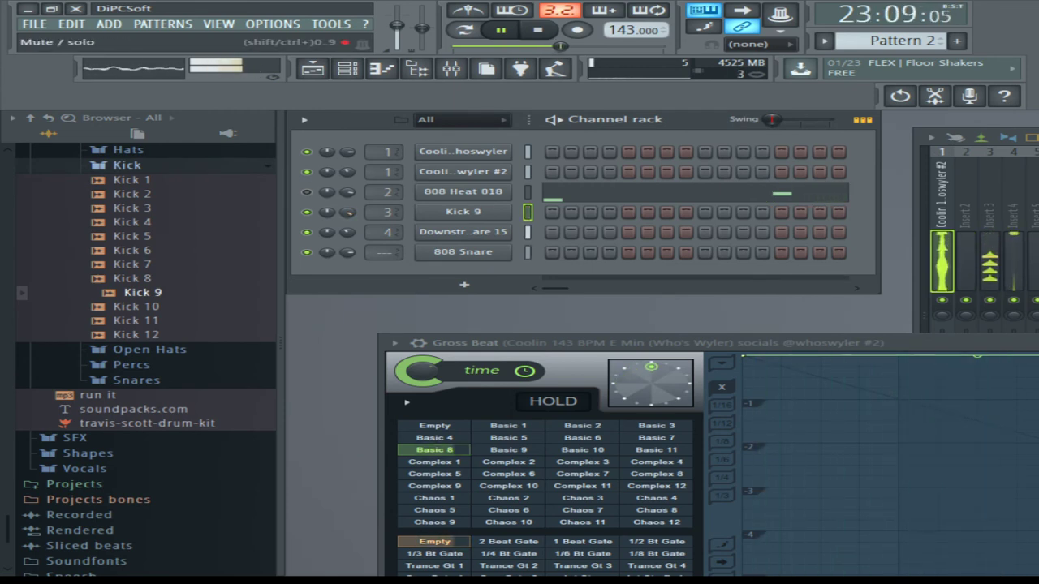
Step: Replace the 808 Heat 018 channel's sample with 808 2 (C) from the kit's 808s folder and adjust the channel's volume
left_click(127, 166)
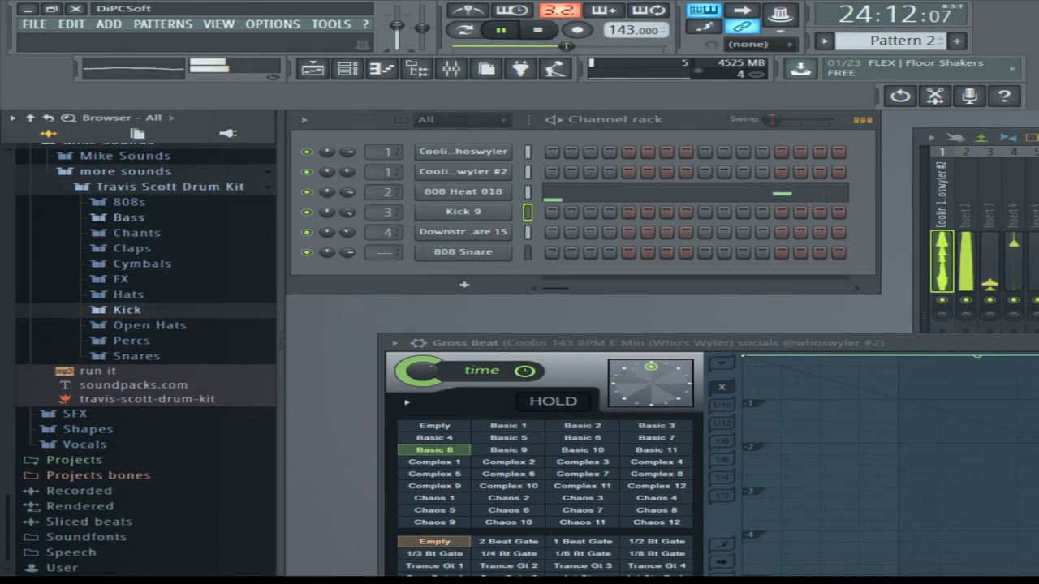
left_click(129, 202)
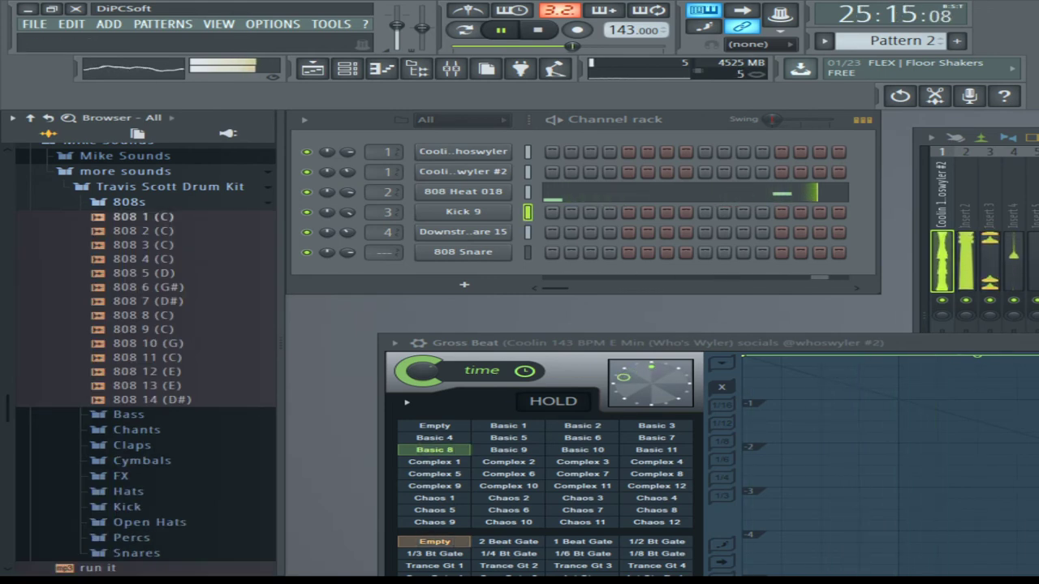
left_click(142, 231)
left_click_drag(143, 230, 462, 191)
left_click_drag(348, 193, 347, 174)
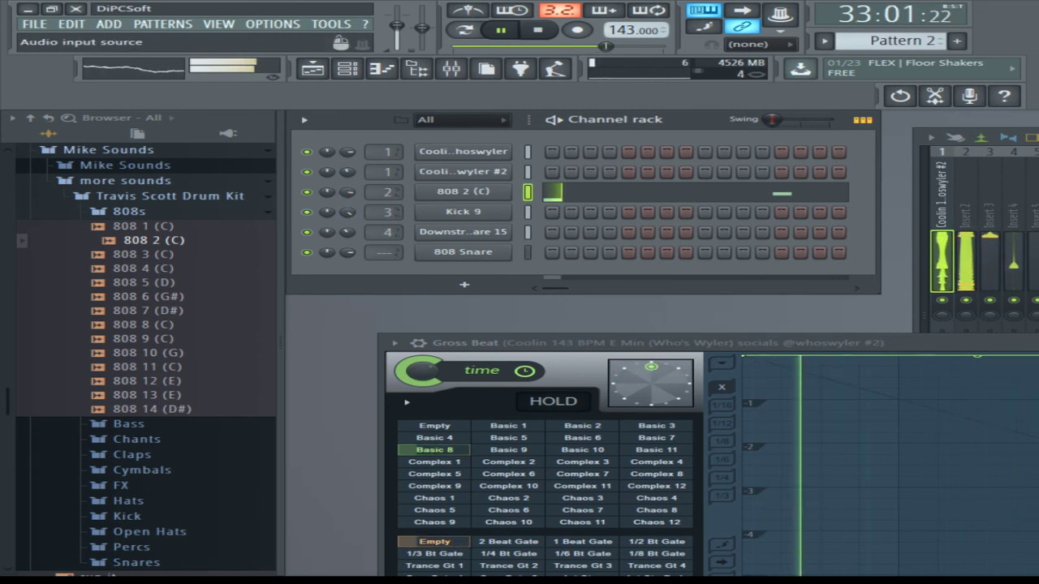
Step: Close the mixer and Gross Beat windows, and play the song in the Playlist to hear the replaced kick and 808
left_click(1037, 137)
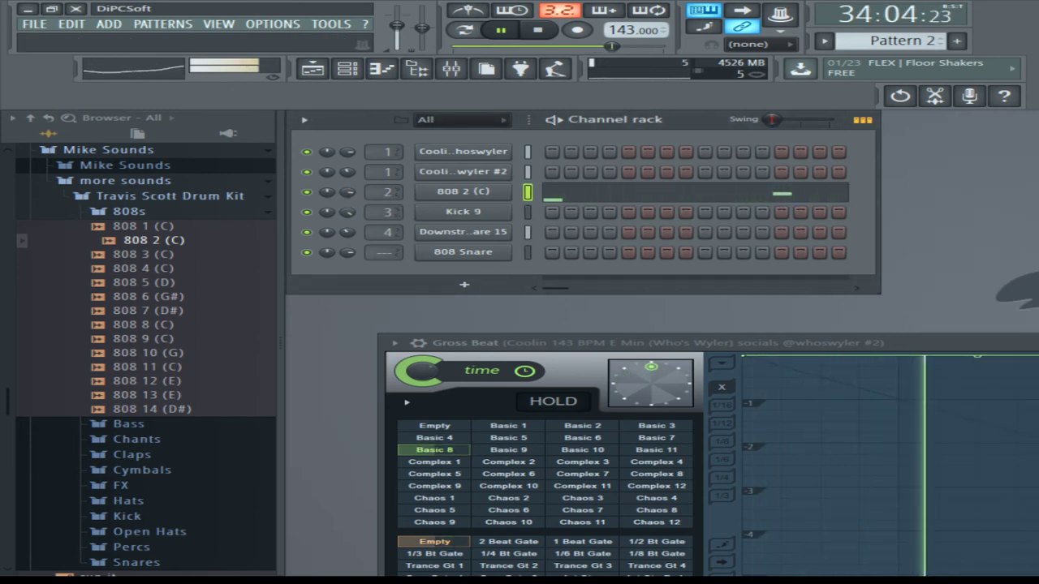
key("Escape")
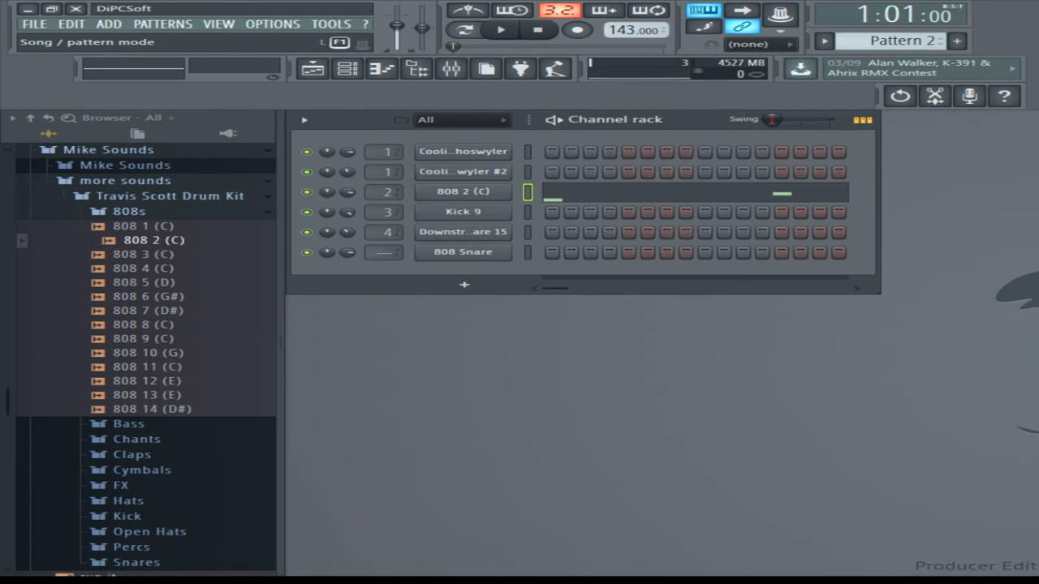
left_click(313, 68)
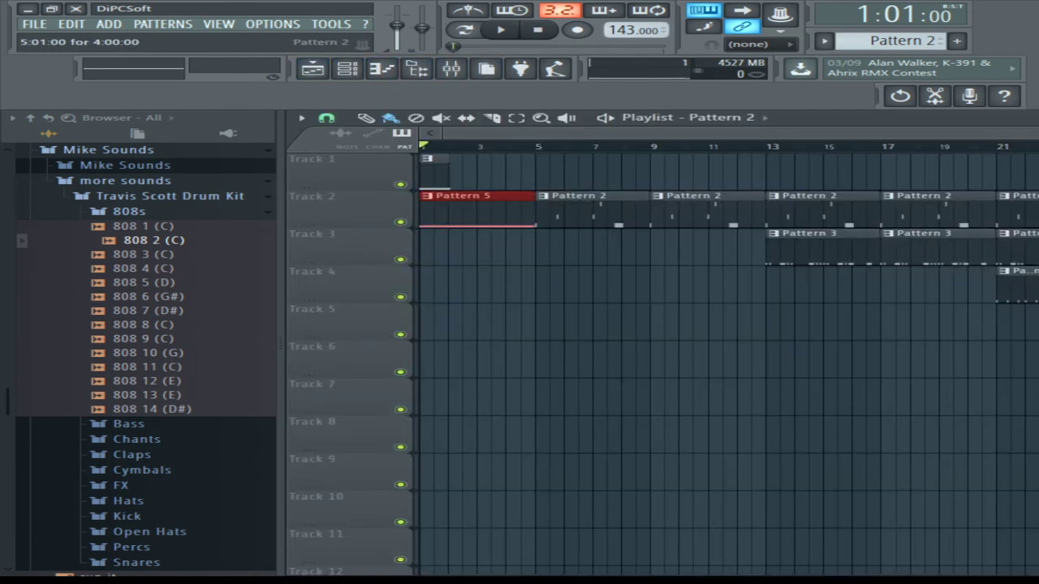
key("space")
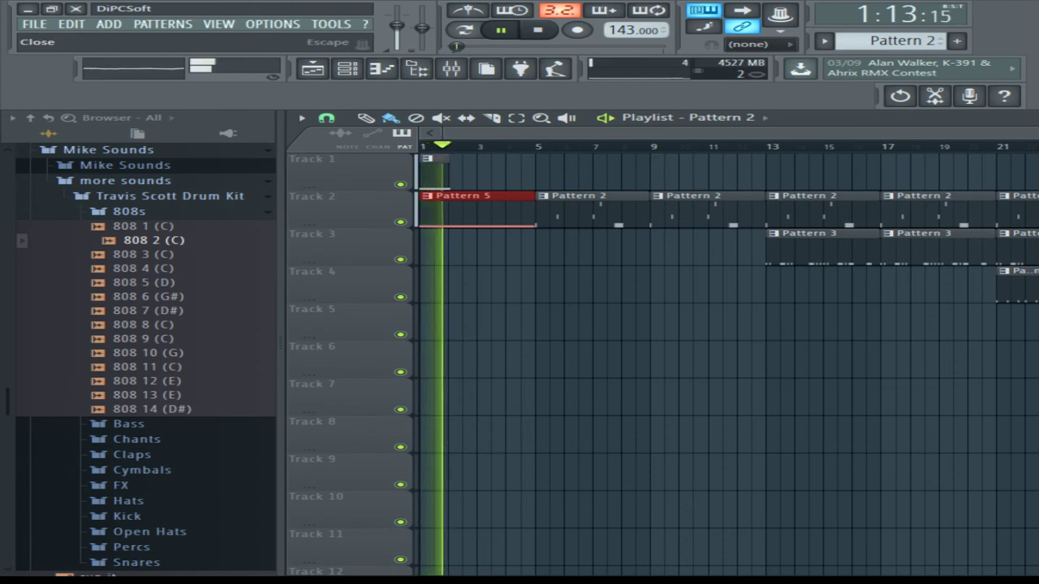
key("space")
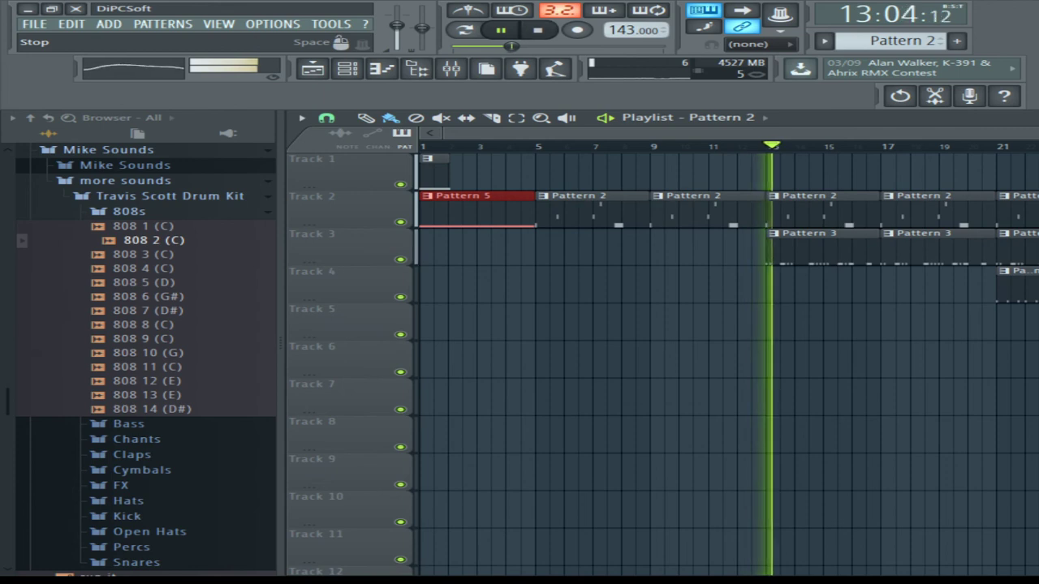
key("space")
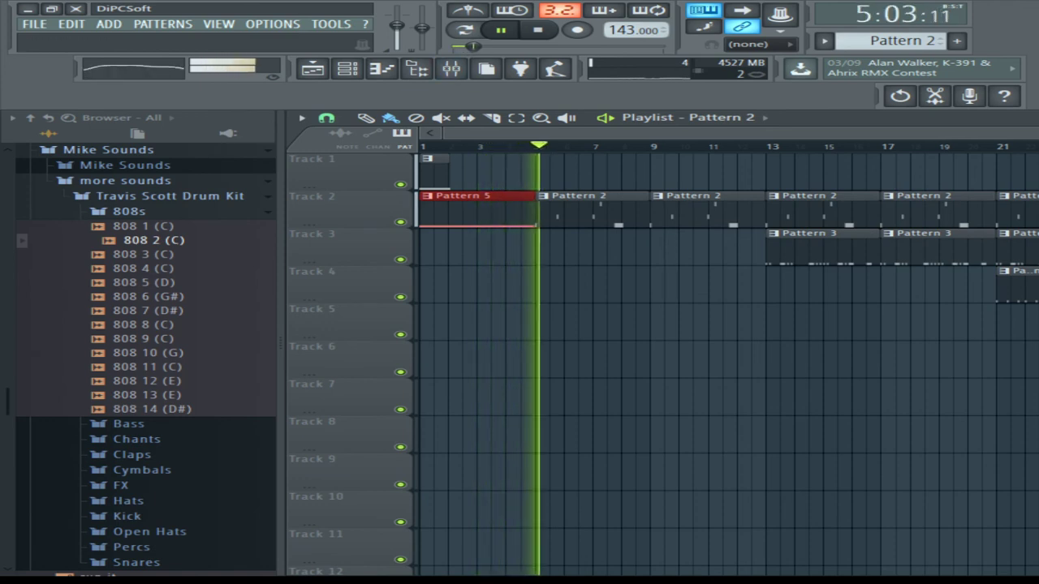
Step: Add Hat 1 from the kit's Hats folder as a new channel and fill every second step from step 1 in Pattern 6
left_click(129, 212)
left_click(129, 304)
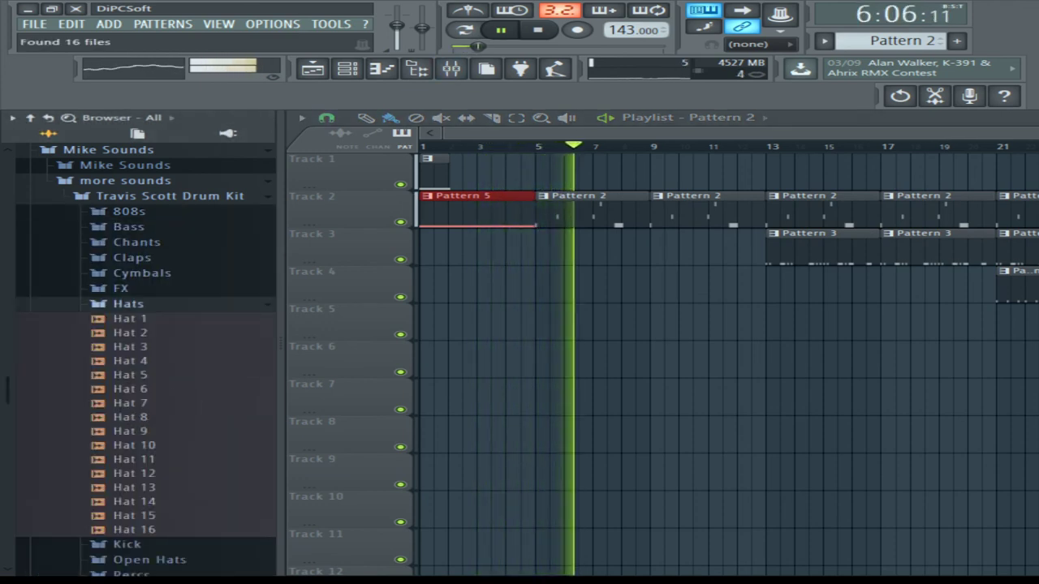
left_click(140, 319)
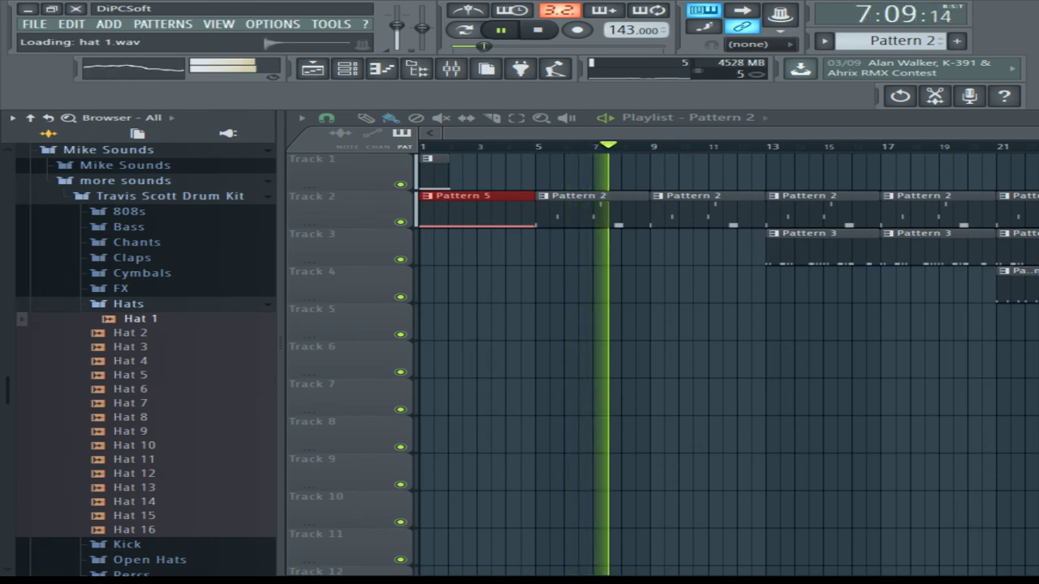
left_click_drag(140, 319, 1038, 172)
left_click(1038, 118)
left_click_drag(700, 233, 596, 342)
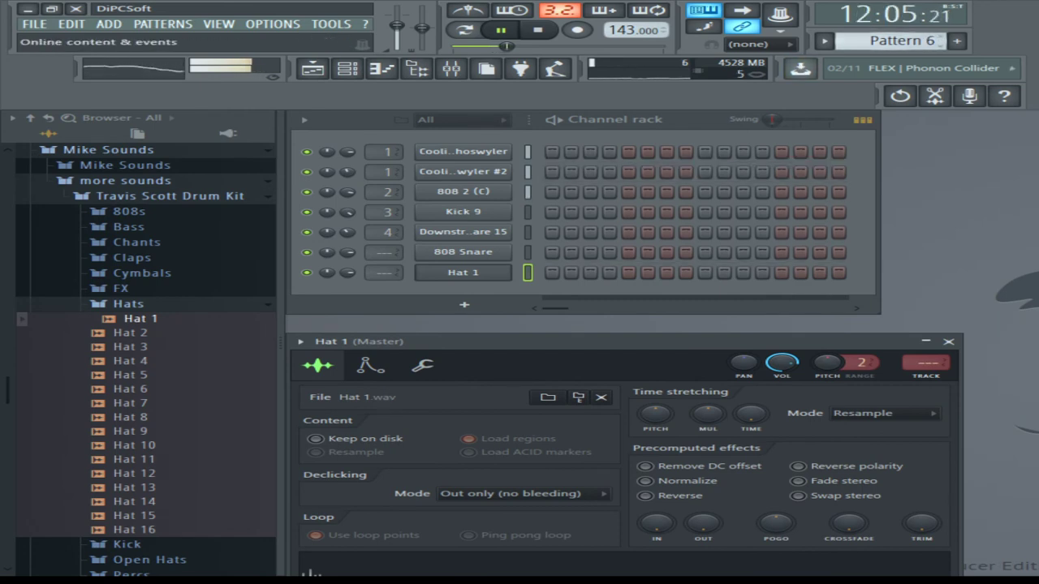
left_click(551, 273)
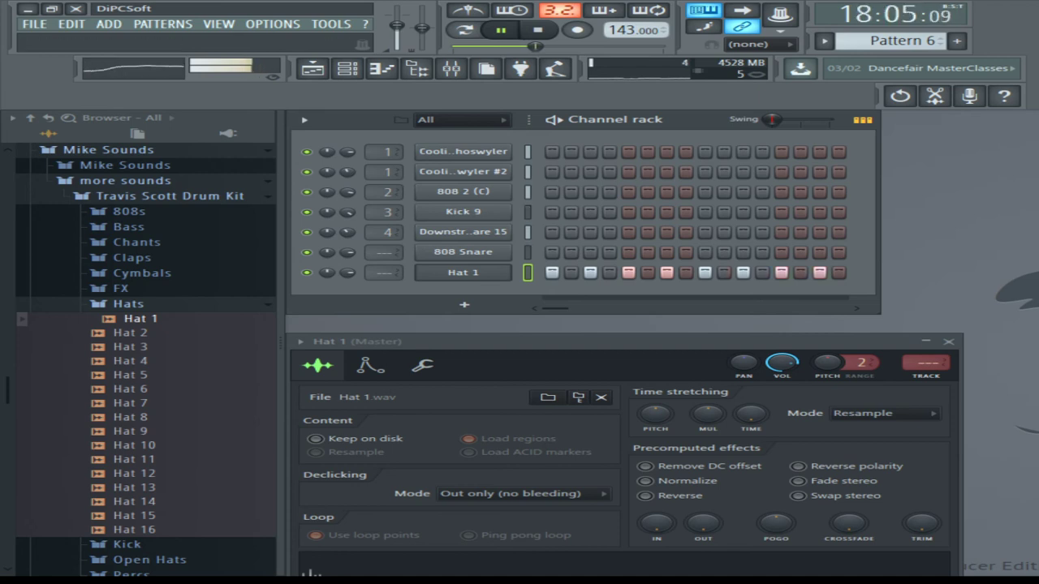
Step: Place Pattern 6 clips on Track 5 from bar 21 of the Playlist and delete the Pattern 4 clip on Track 4 at bar 21
left_click(312, 68)
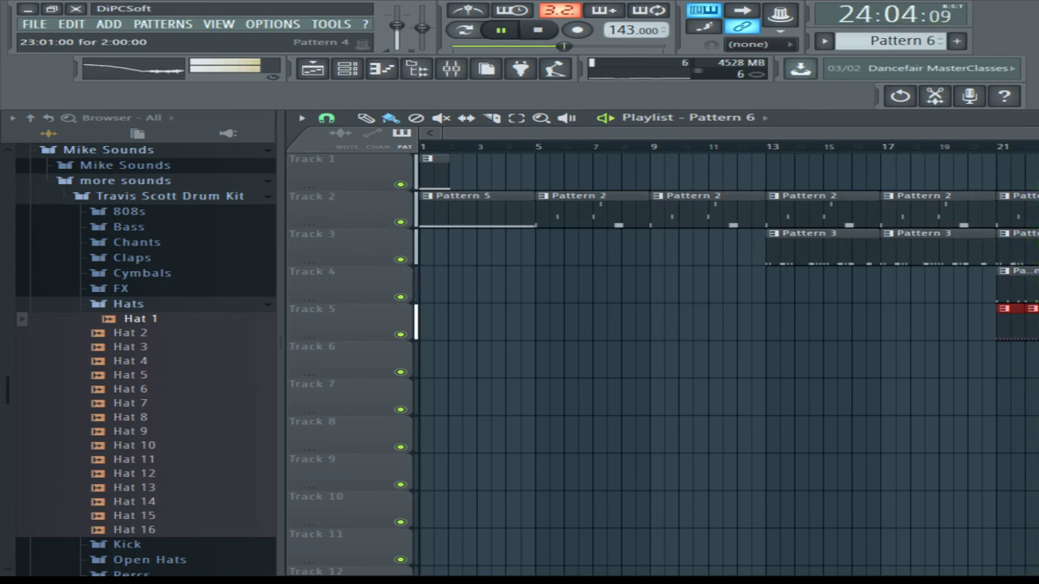
right_click(1017, 285)
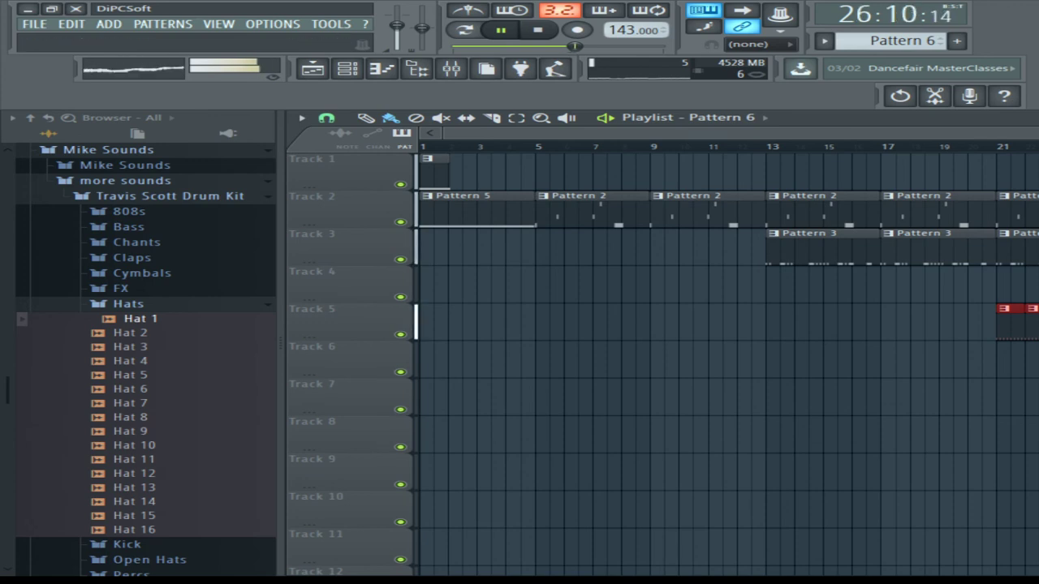
key("Escape")
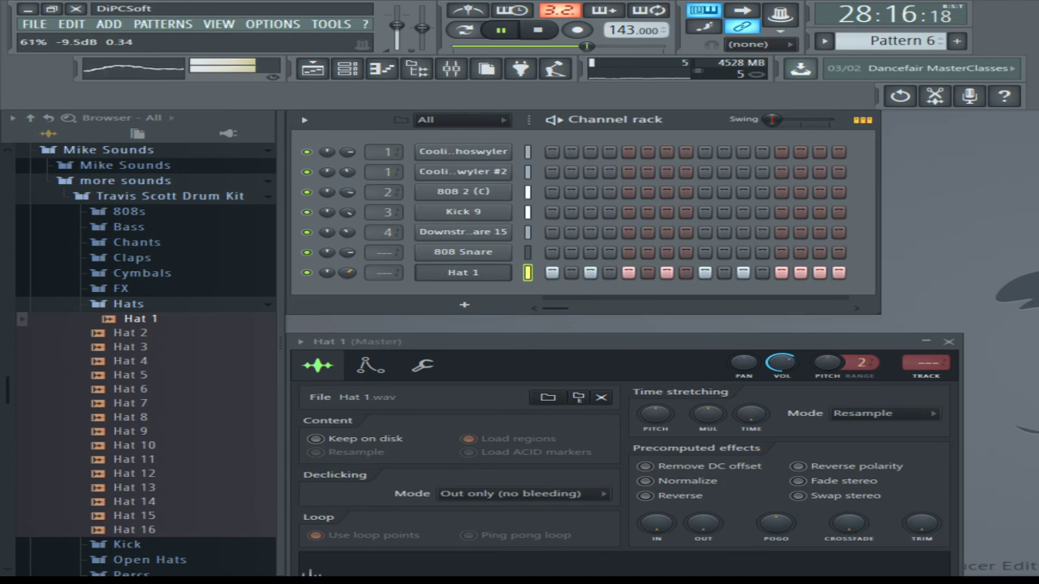
Step: Audition the samples in the kit's Hats folder and replace the Hat 1 channel's sample with Hat 13
left_click(131, 332)
left_click(132, 347)
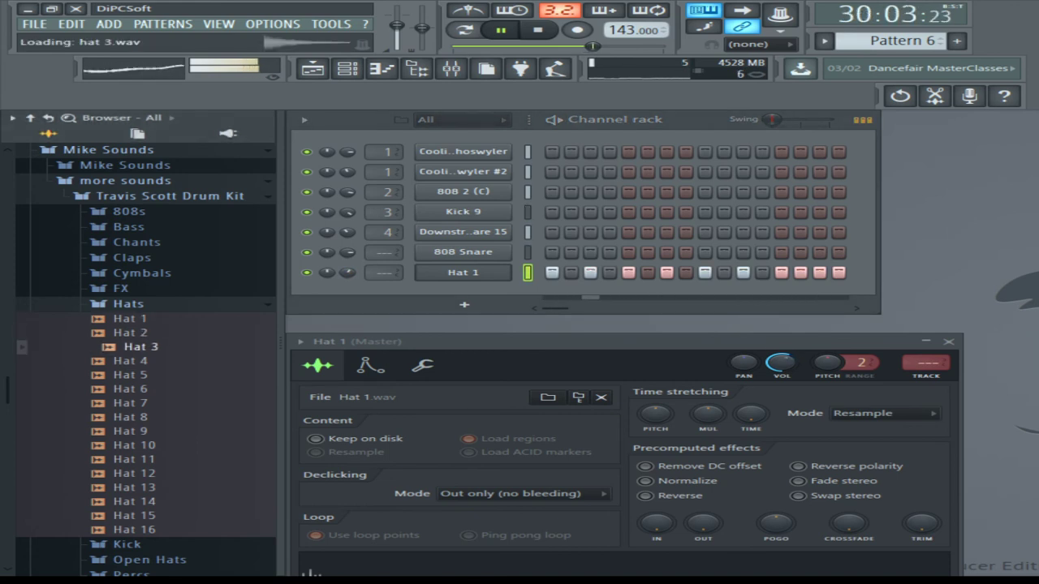
left_click_drag(140, 347, 463, 272)
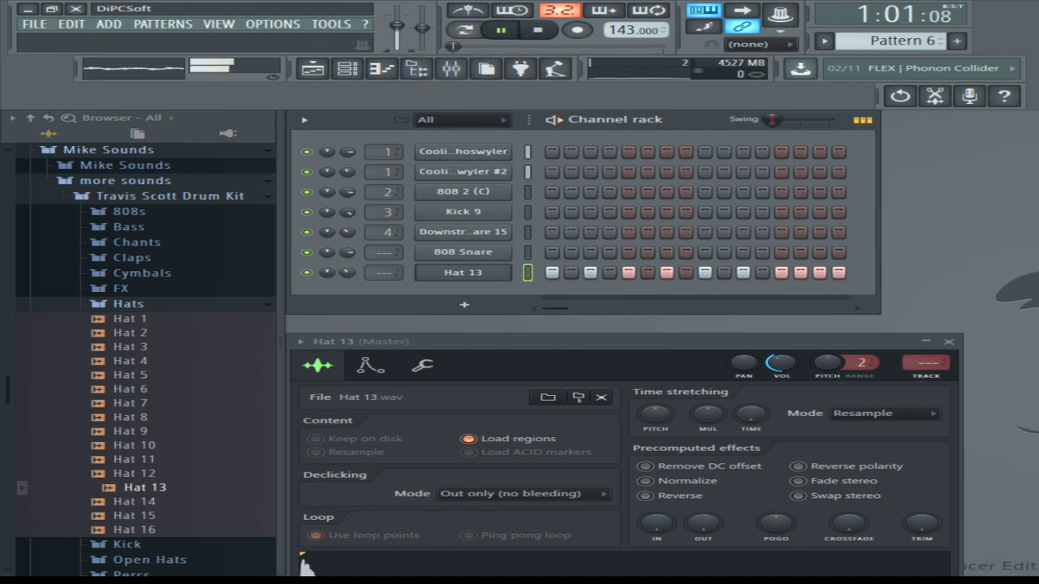
Step: Play the song in the Playlist from about bar 20 to hear the replaced hat, then close the Playlist and replay from the start
left_click(312, 69)
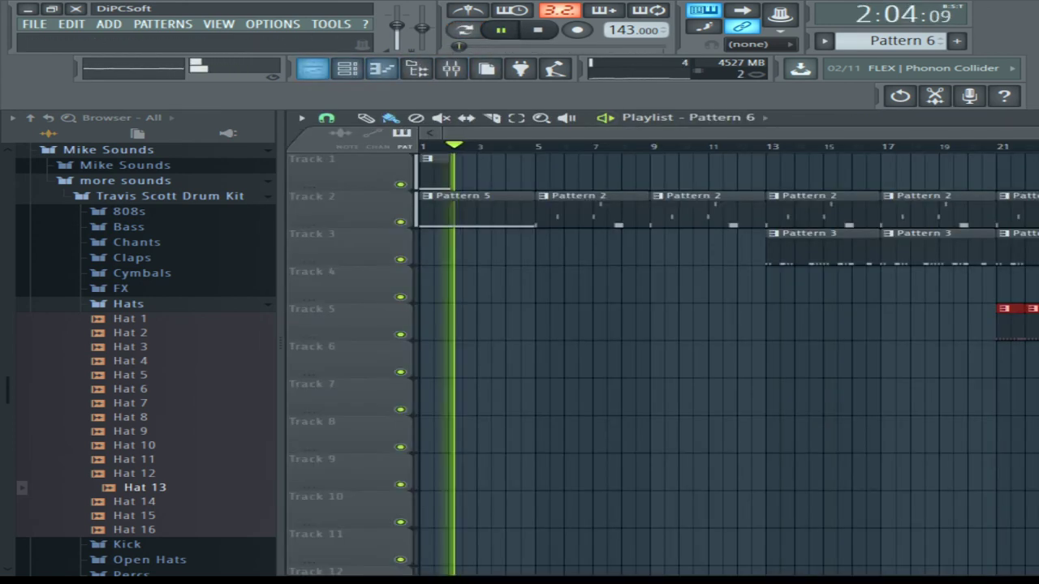
left_click(971, 147)
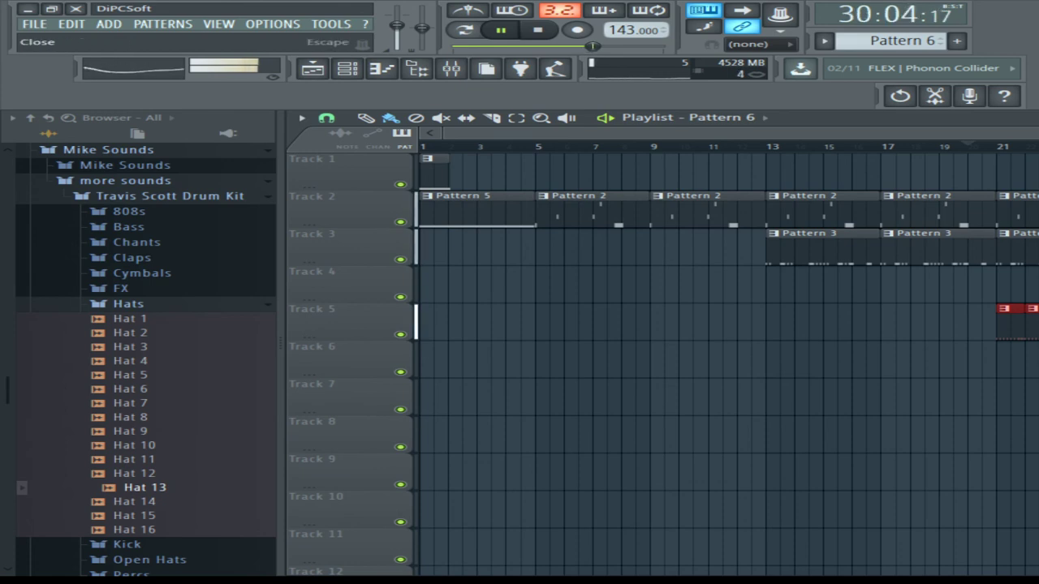
key("Escape")
key("space")
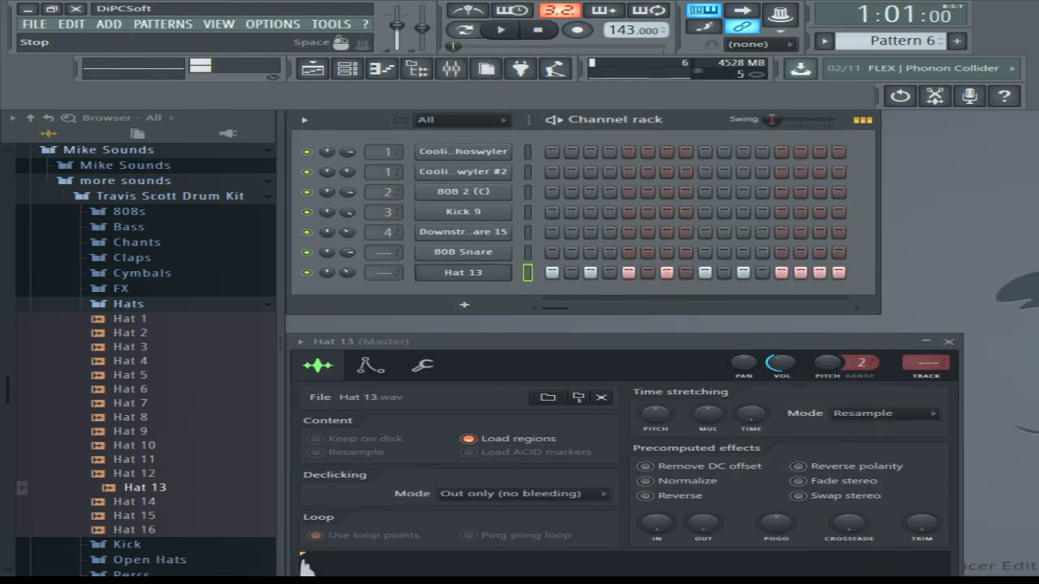
key("space")
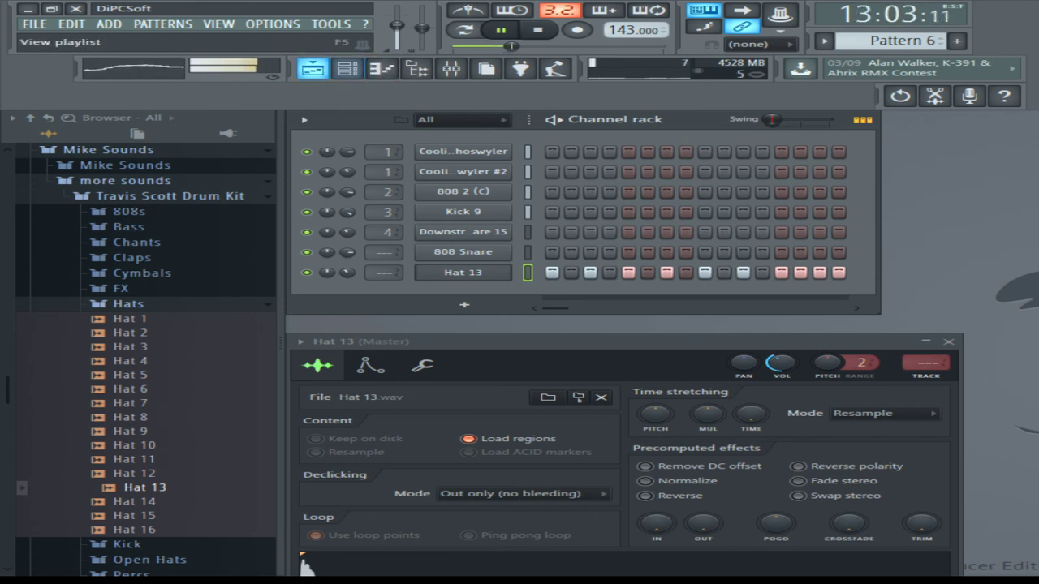
Step: Lengthen the Pattern 1 clip on Track 1 of the Playlist from bar 1 to past bar 29
left_click(311, 68)
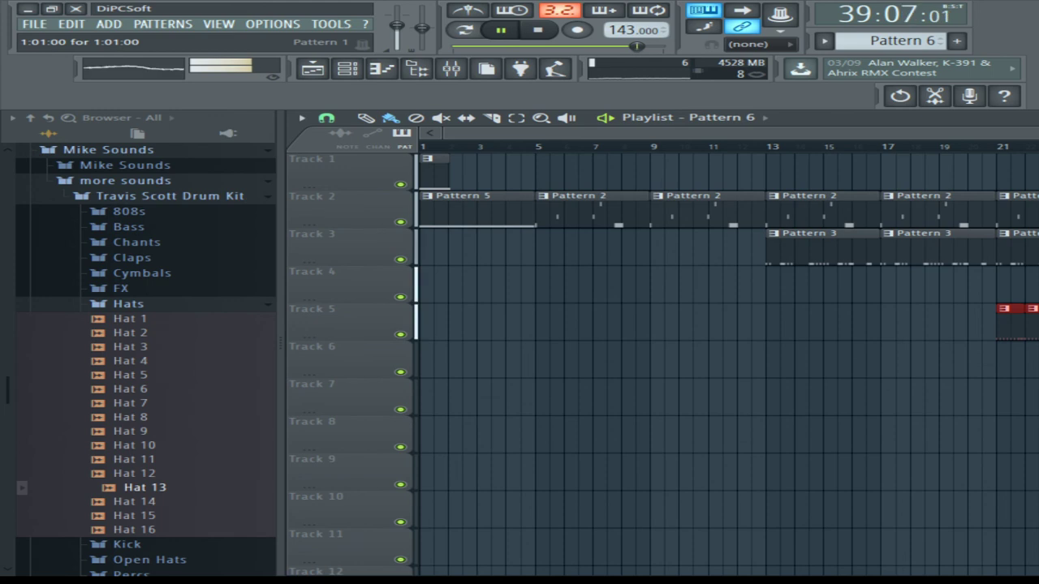
left_click_drag(447, 172, 1038, 172)
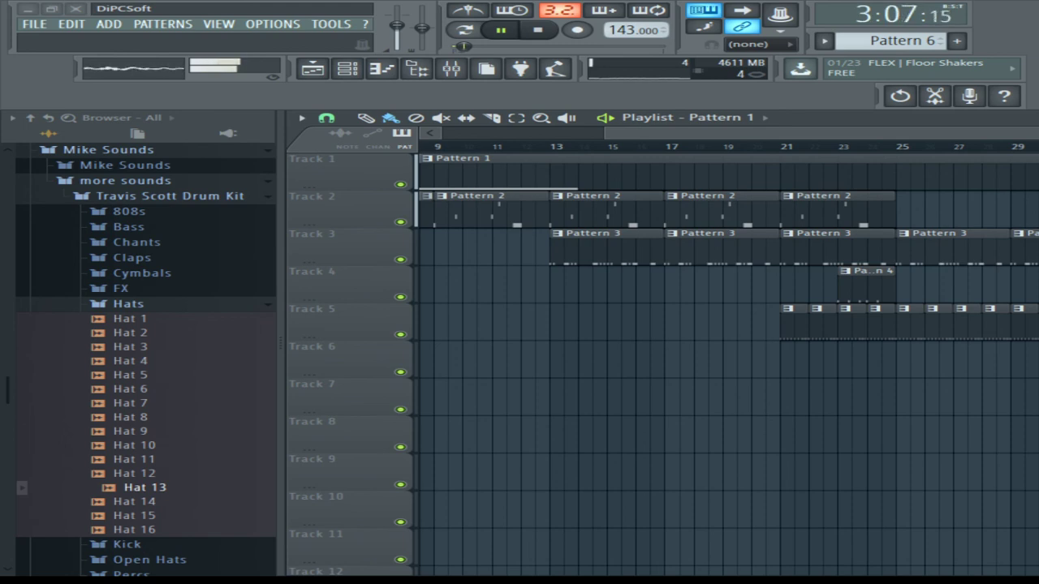
Step: Stop playback, save the project as Jungle.flp, and play the arrangement from bar 1
left_click(536, 30)
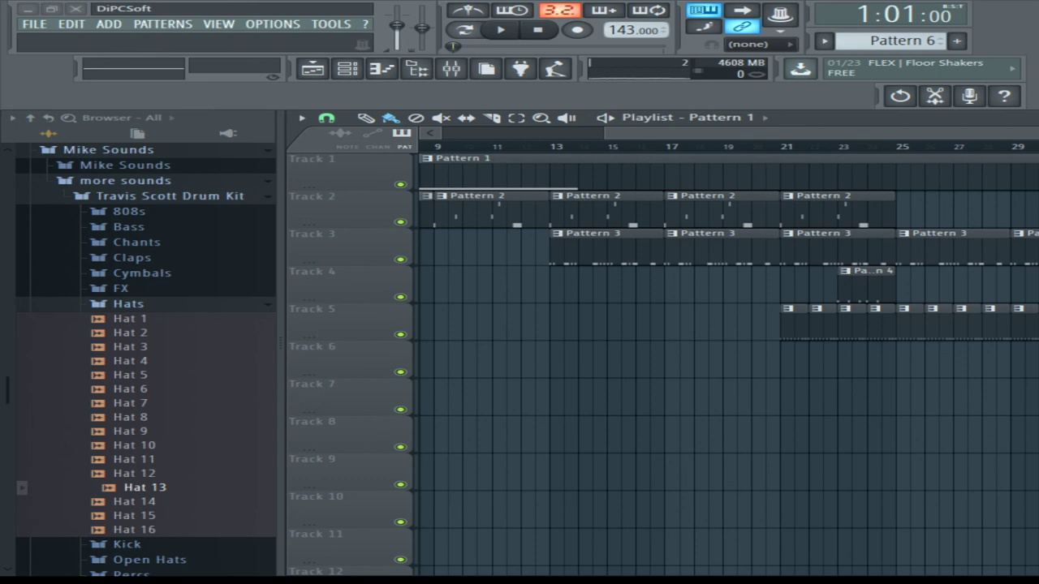
key("ctrl+s")
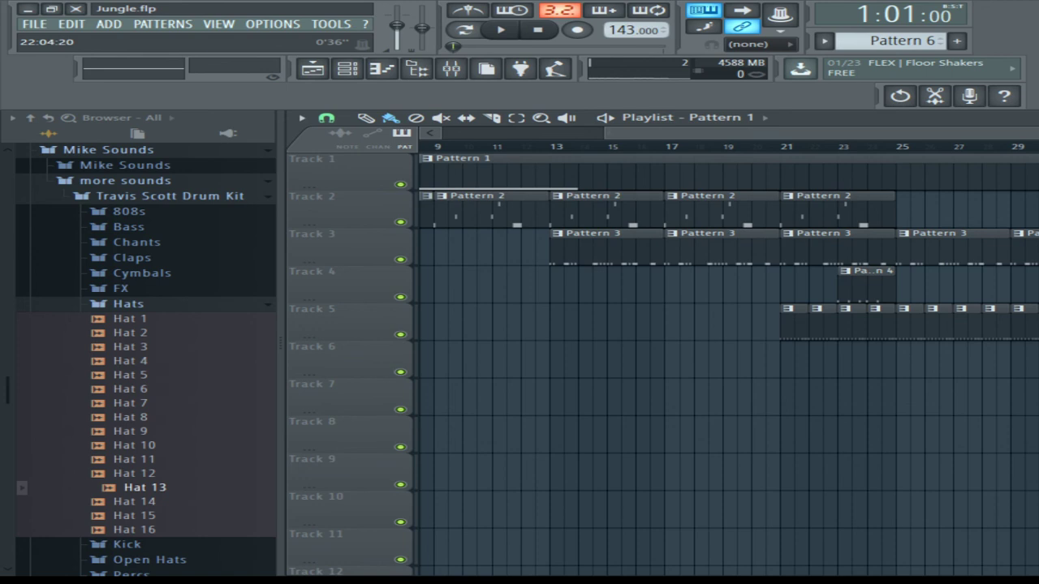
scroll(815, 389, "left", 3)
left_click(500, 30)
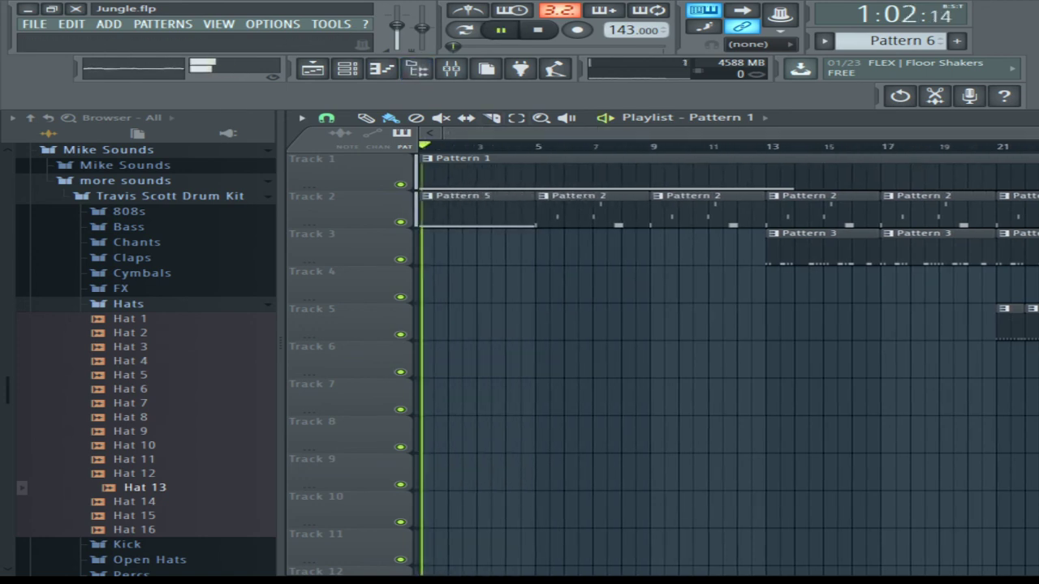